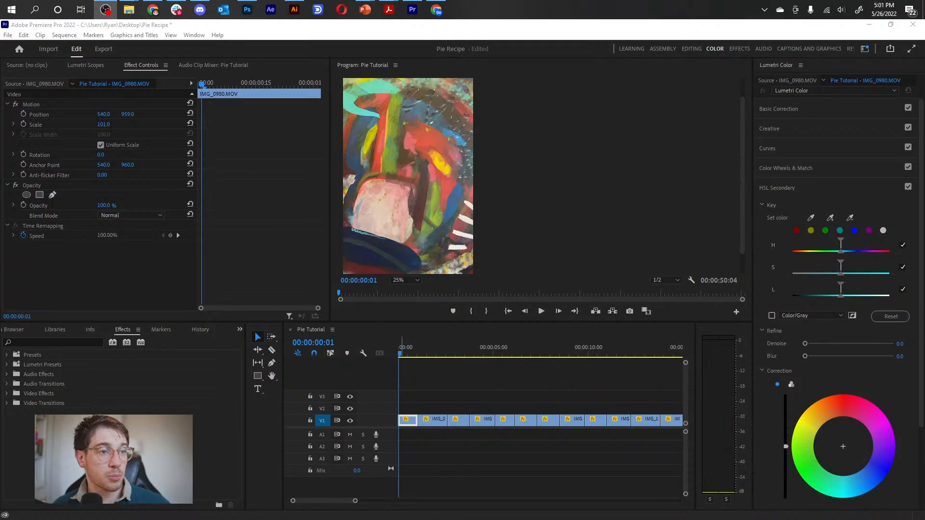
Widen the workspace bar to list all workspaces, set it to show the workspace label instead, and dismiss the browser notification.
click(220, 28)
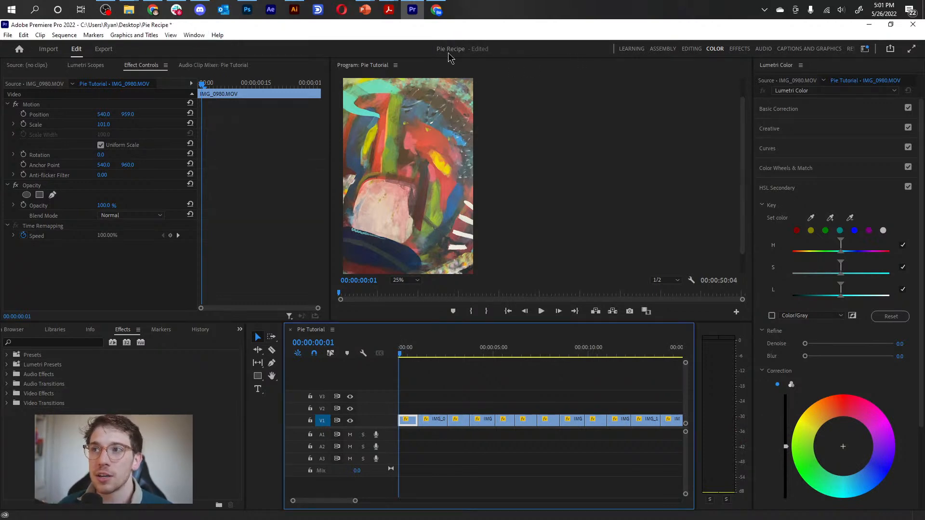
drag(614, 48, 455, 47)
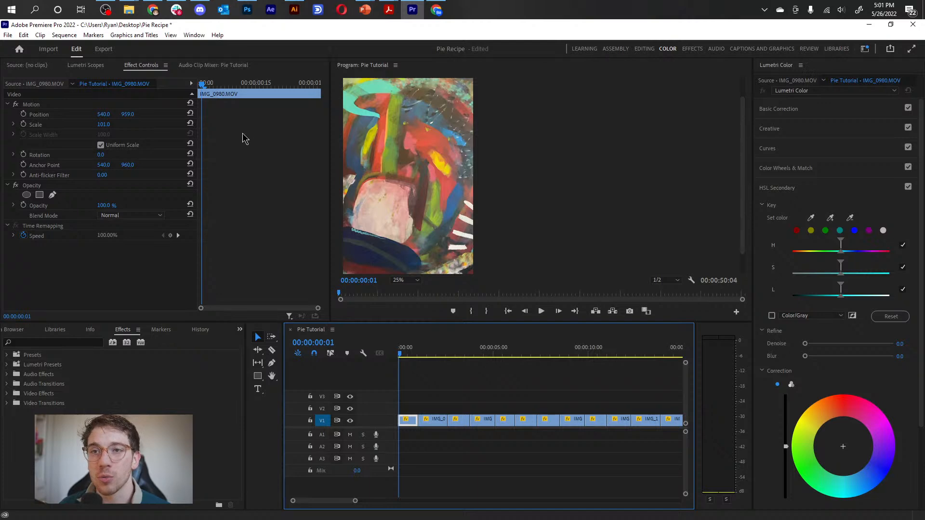
click(865, 51)
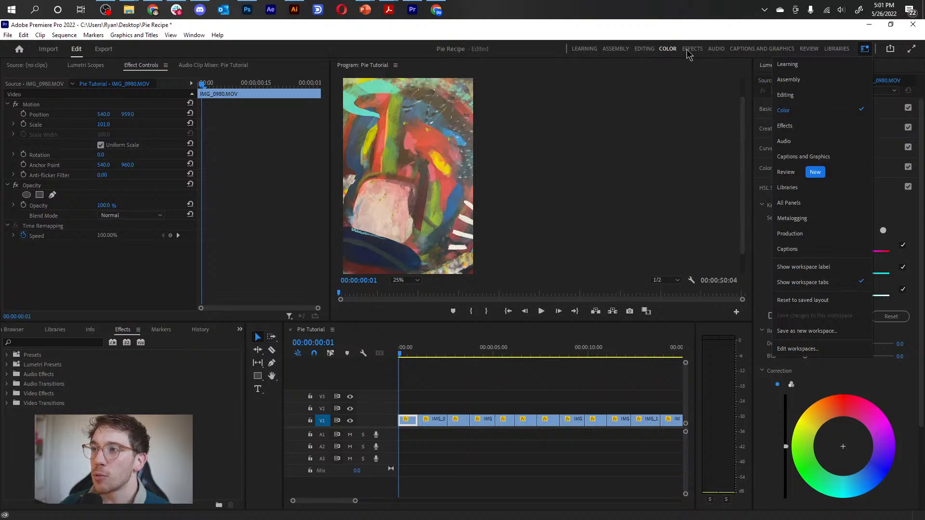
click(841, 268)
click(905, 396)
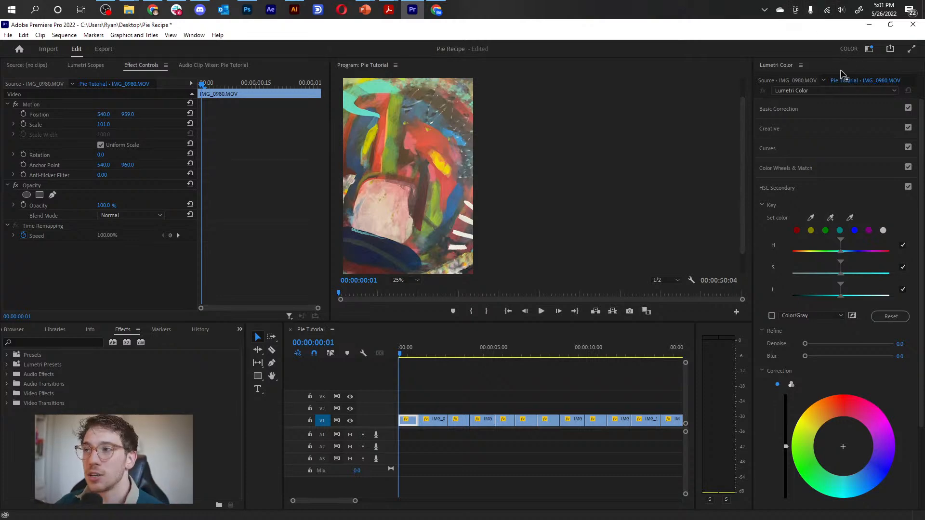
Show the workspace tabs again and switch to the Captions and Graphics workspace.
click(869, 50)
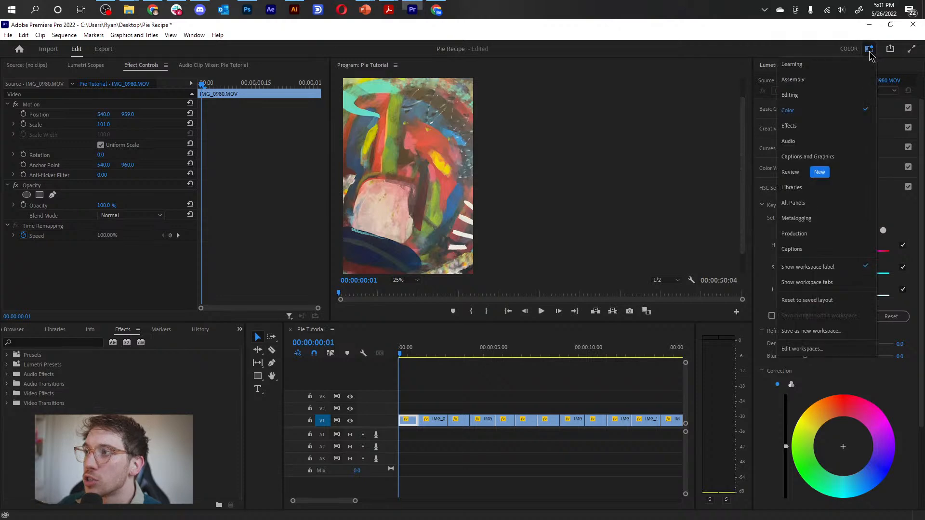
click(815, 285)
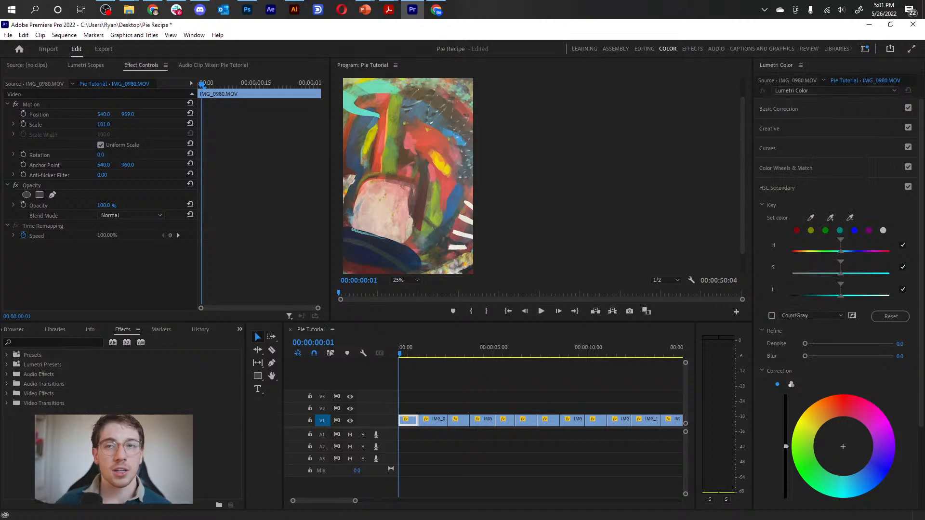
click(776, 50)
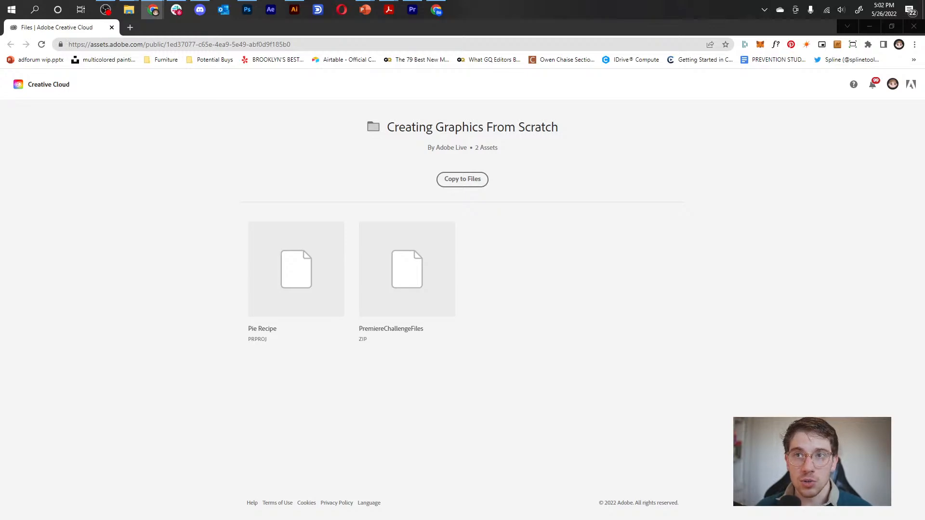
View the Behance Premiere Creative Challenge page in the browser, then put away it and the Creative Cloud assets page.
drag(289, 519, 146, 98)
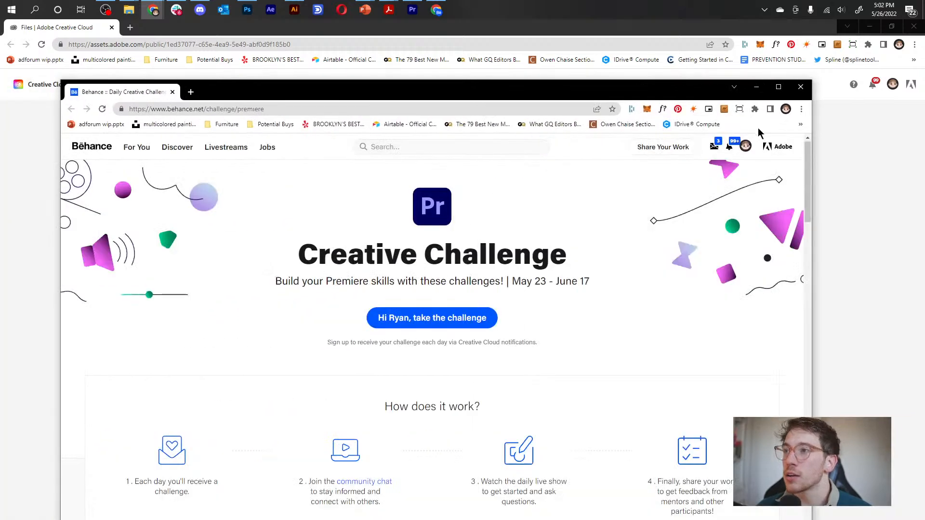
click(778, 87)
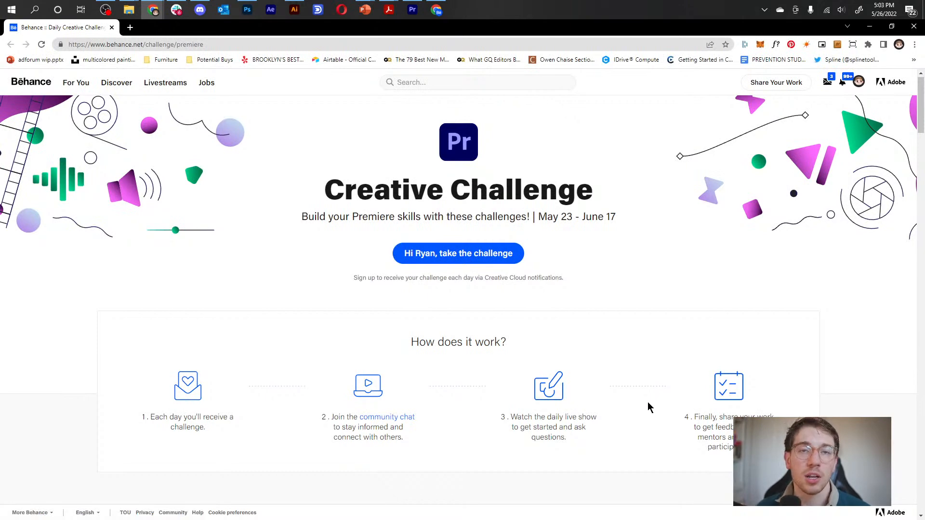
click(869, 26)
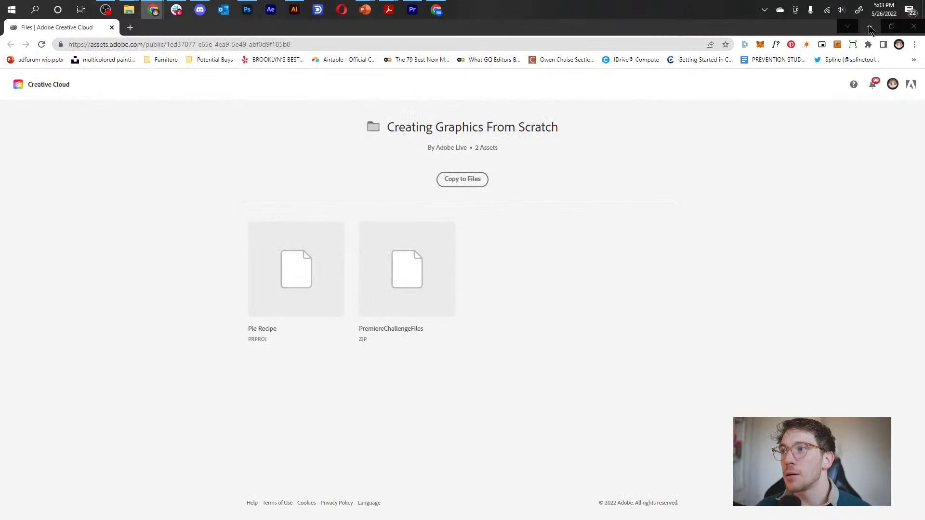
click(869, 26)
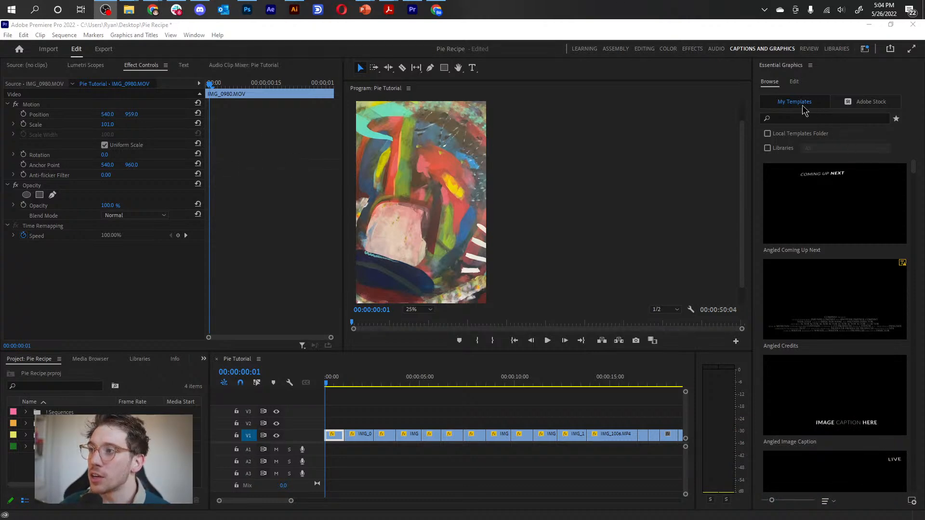
Browse the motion graphics templates under My Templates in Essential Graphics, from the angled titles to the sports designs and back.
scroll(801, 285, down, 5)
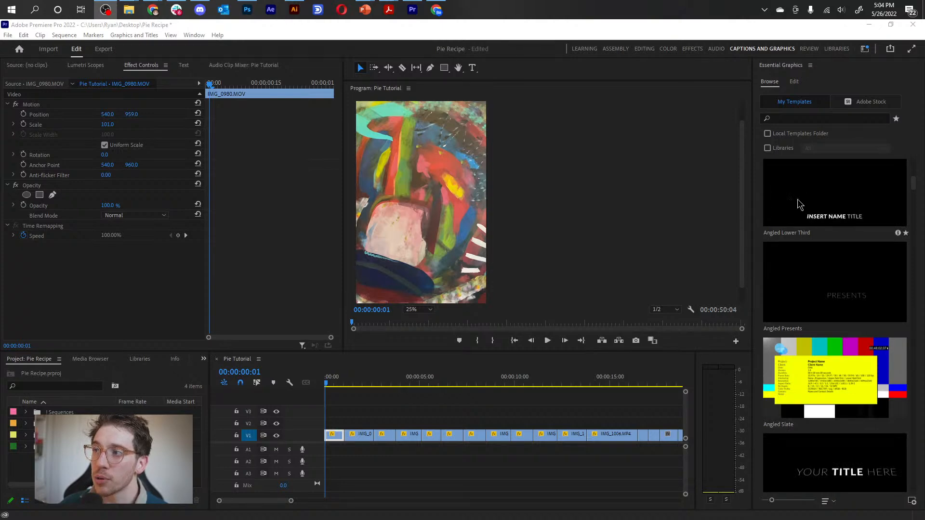
scroll(844, 201, down, 5)
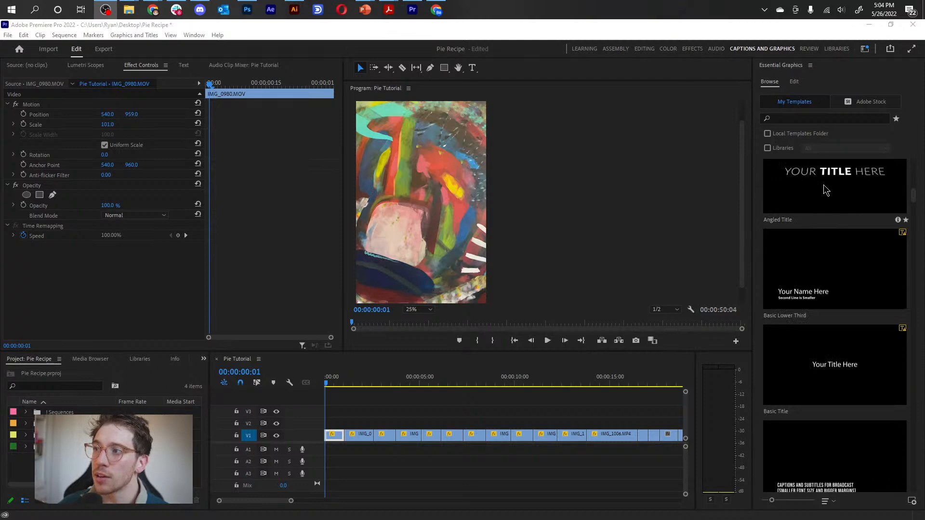
scroll(790, 265, down, 15)
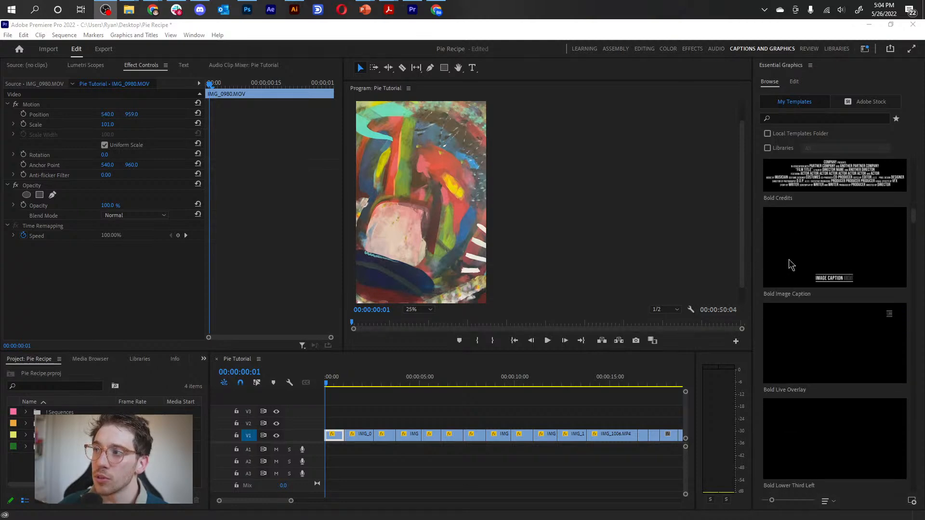
scroll(790, 264, down, 15)
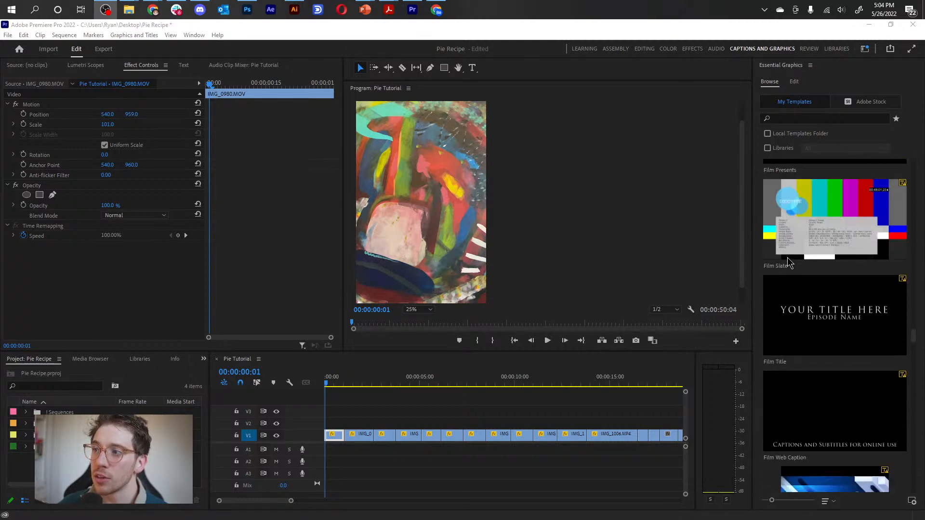
scroll(789, 263, down, 10)
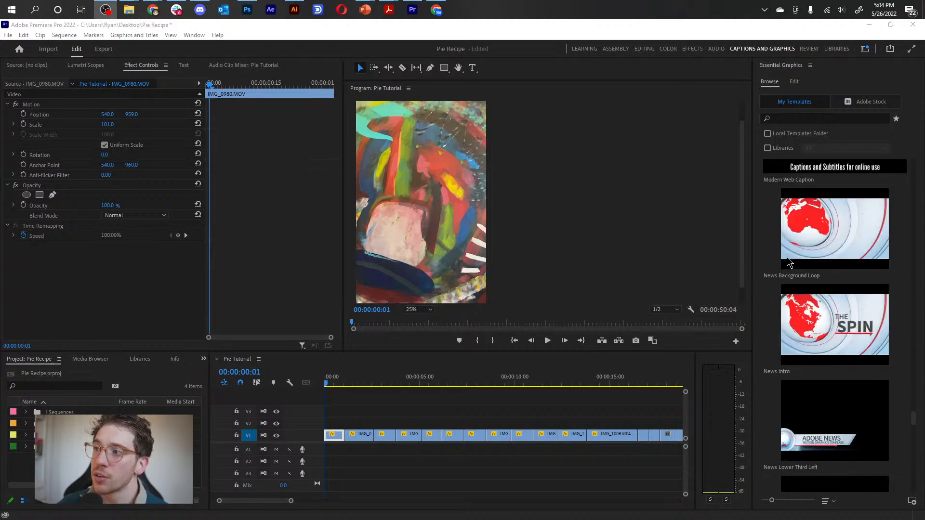
mouse_move(790, 337)
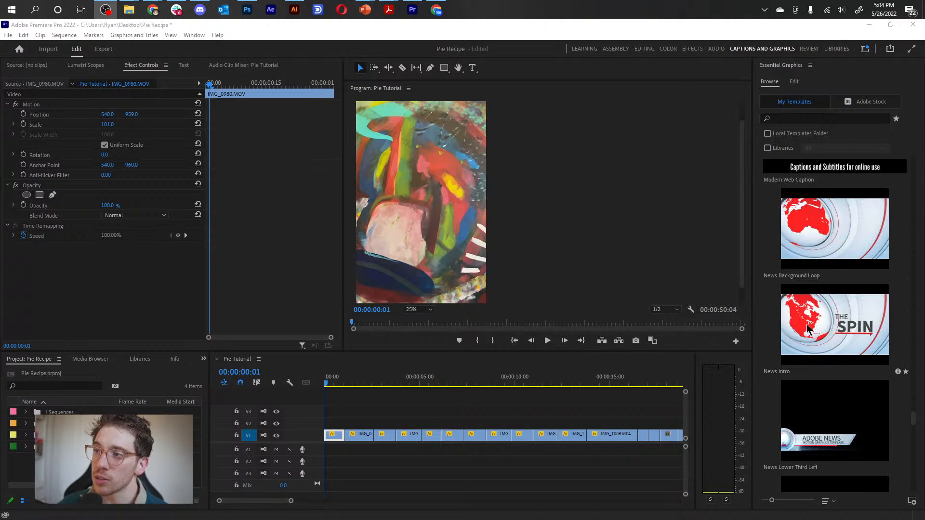
scroll(821, 318, down, 10)
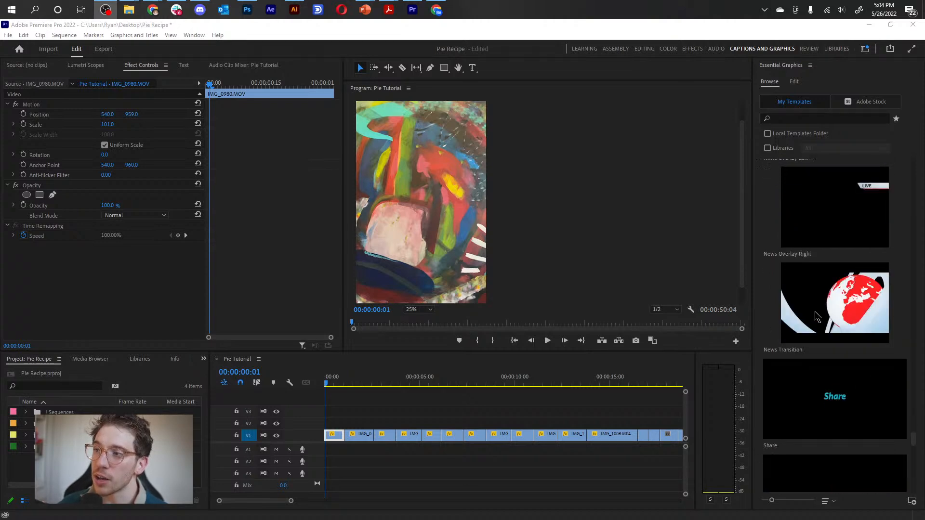
scroll(814, 312, down, 8)
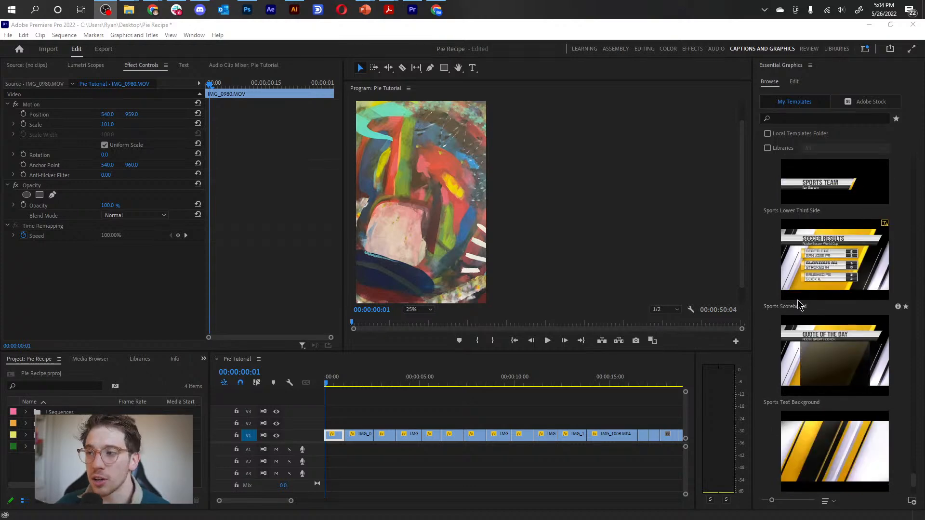
scroll(798, 303, down, 2)
scroll(813, 317, up, 4)
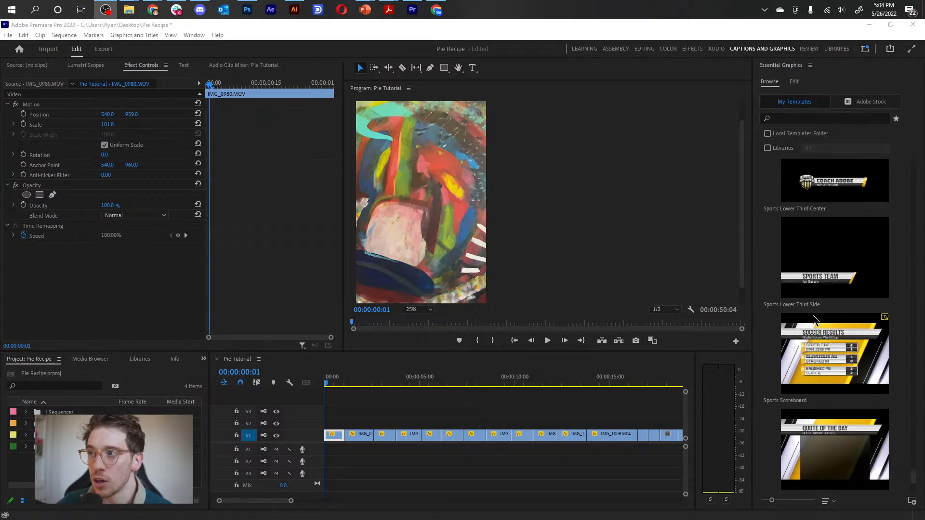
scroll(808, 308, up, 10)
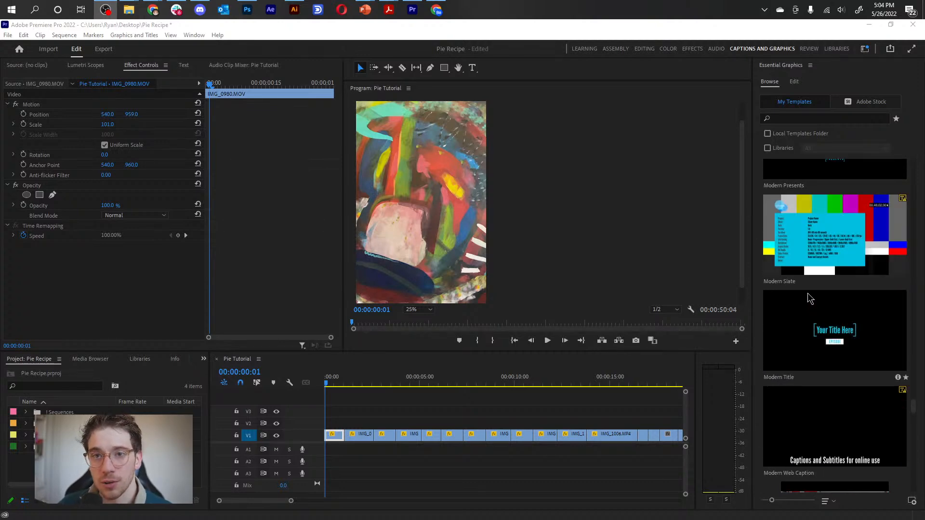
scroll(809, 299, up, 10)
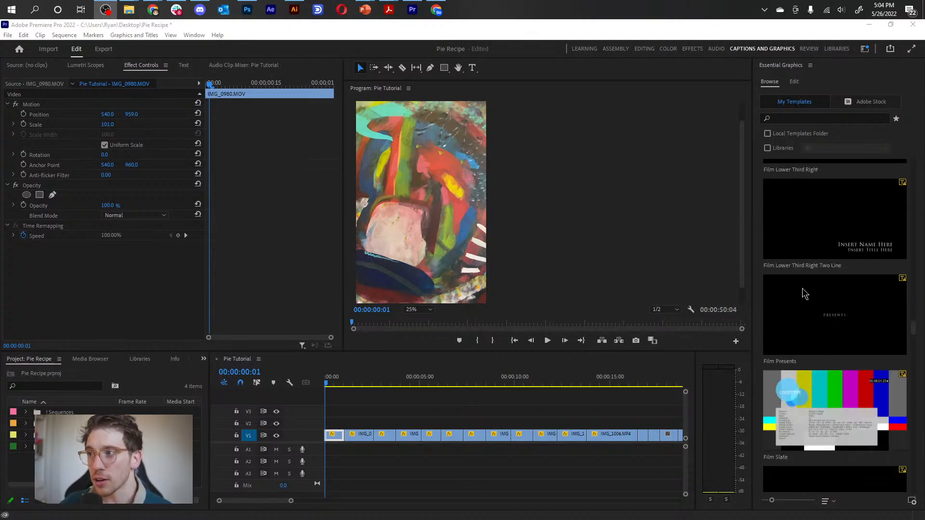
scroll(804, 293, up, 10)
scroll(800, 289, up, 8)
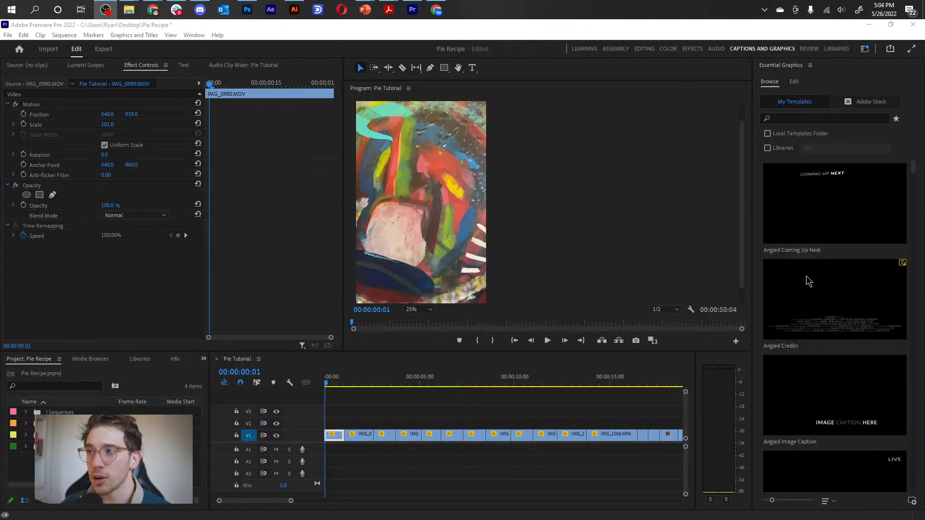
Create a new horizontal text layer over the first clips and centre it in the frame at about X 152, Y 948.
click(794, 83)
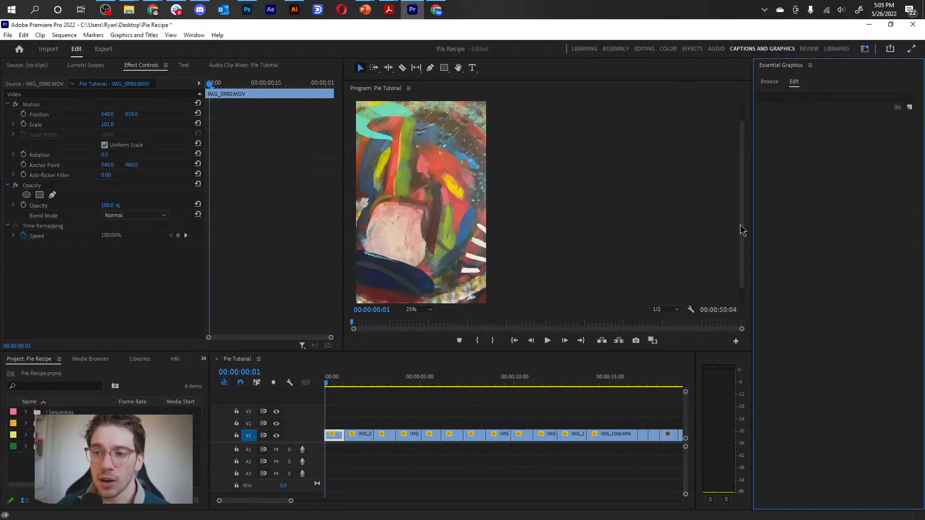
click(910, 108)
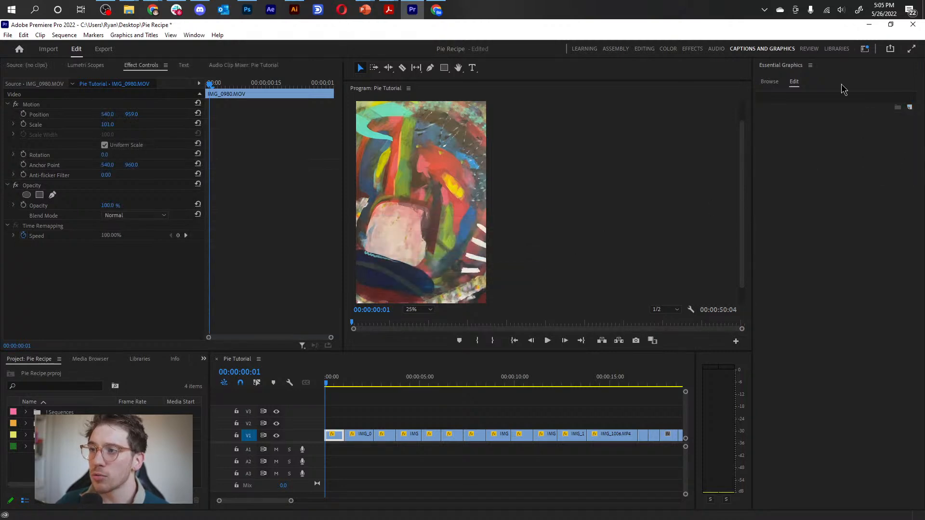
click(909, 108)
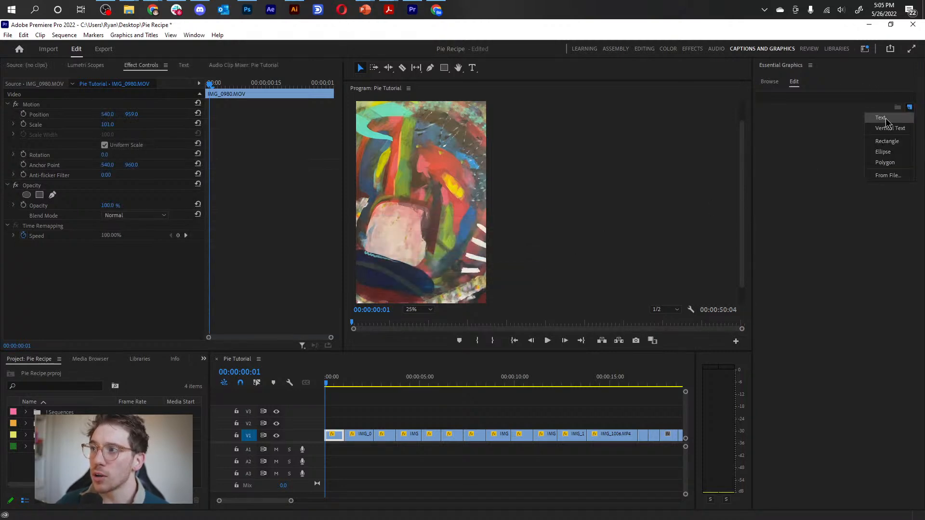
click(886, 118)
drag(441, 197, 395, 199)
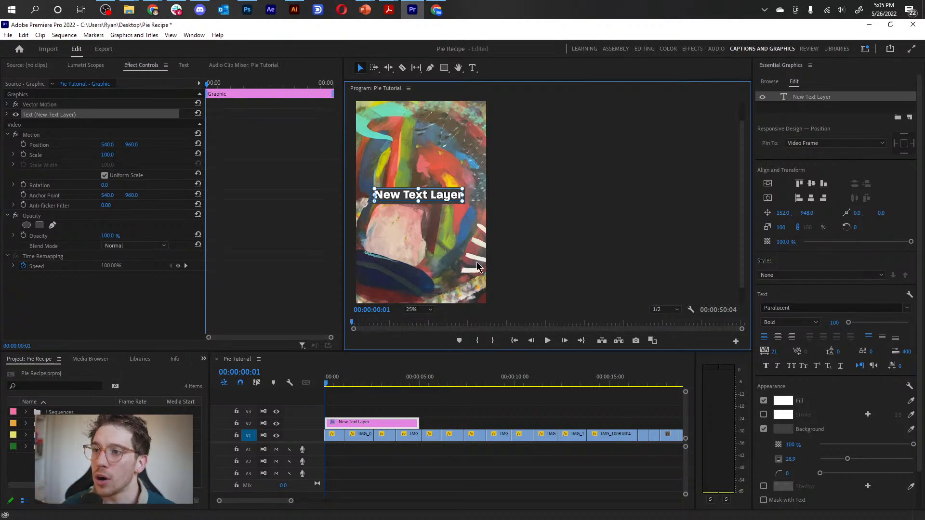
Replace the placeholder text of the new layer with a person's first and last name.
double_click(412, 194)
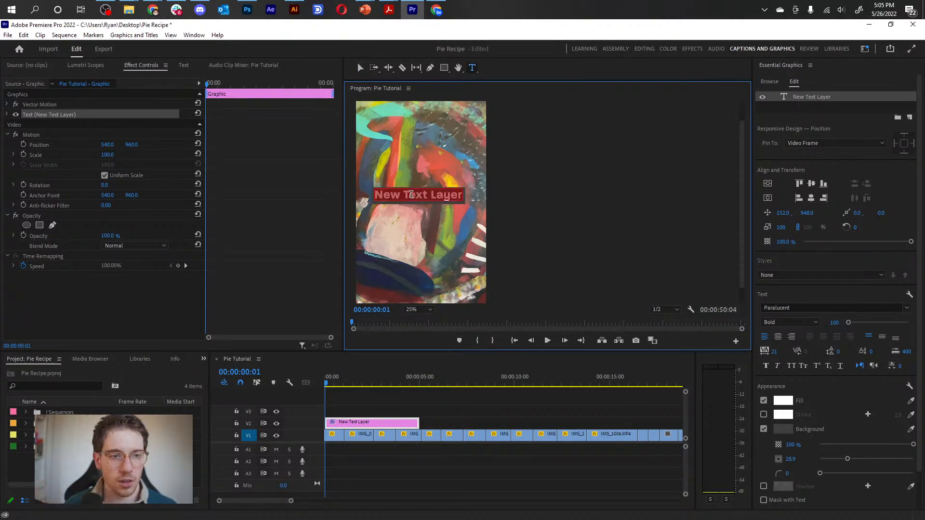
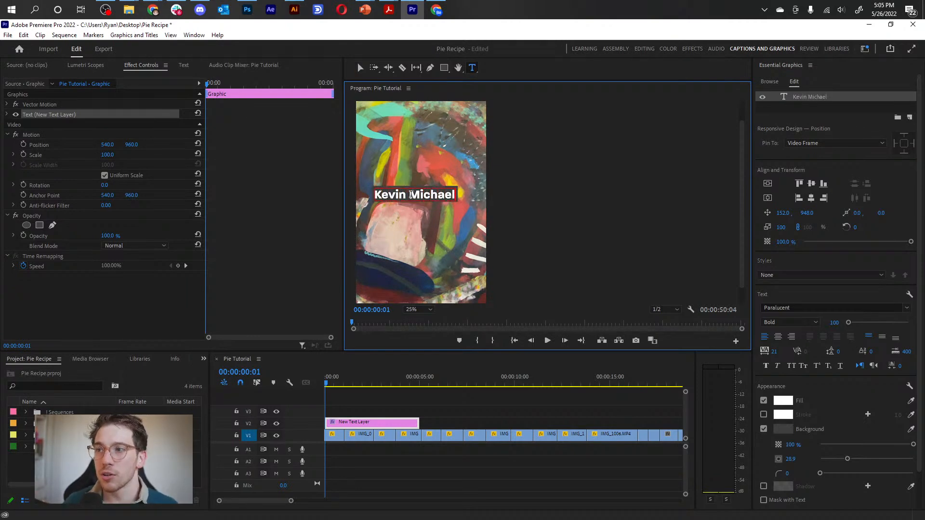
Add a second text layer to the same graphic containing another name, placed just above the first at about X 184, Y 827.5.
click(832, 122)
click(898, 119)
click(882, 126)
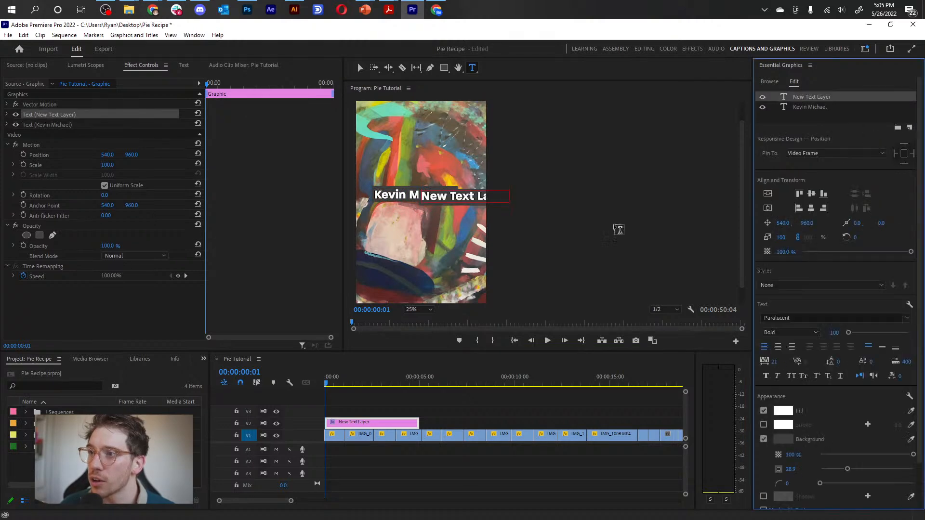
triple_click(460, 196)
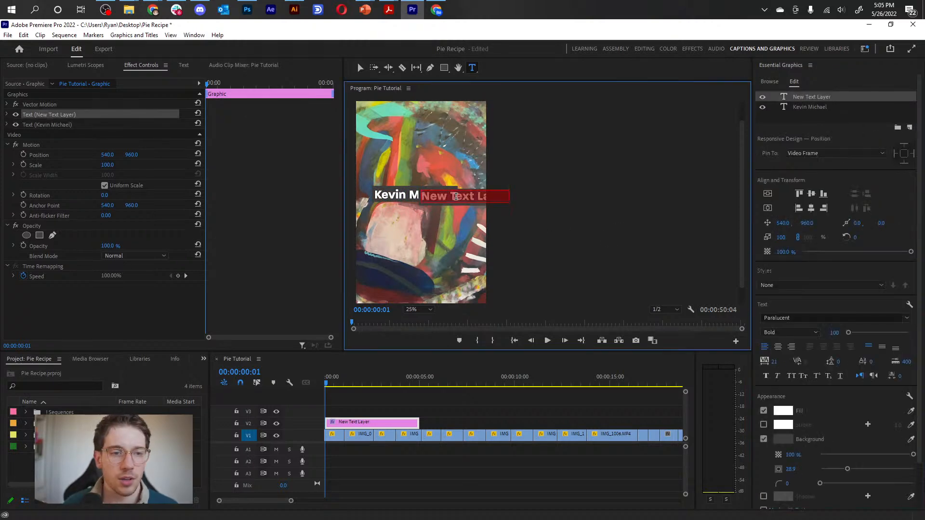
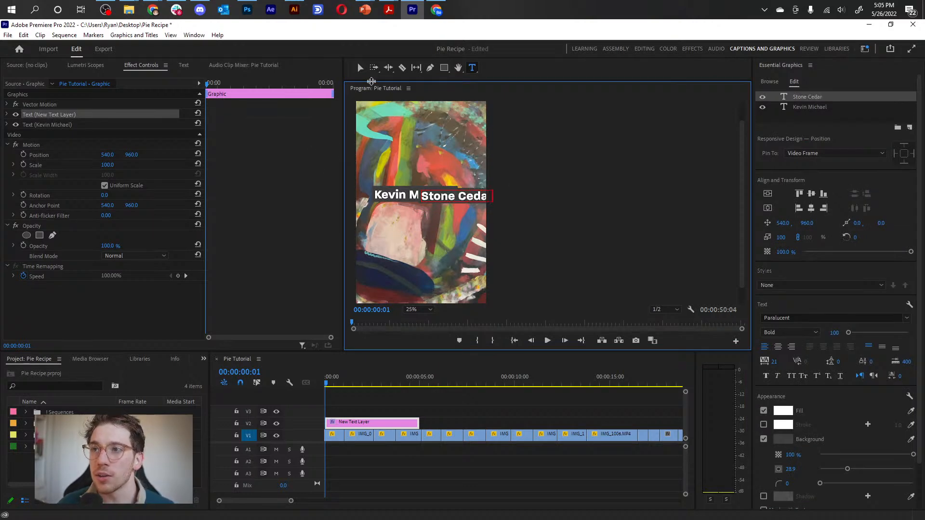
key(Escape)
drag(451, 197, 398, 185)
Select the text graphic in the timeline and toggle track V2's visibility to compare the frame with and without it.
click(354, 424)
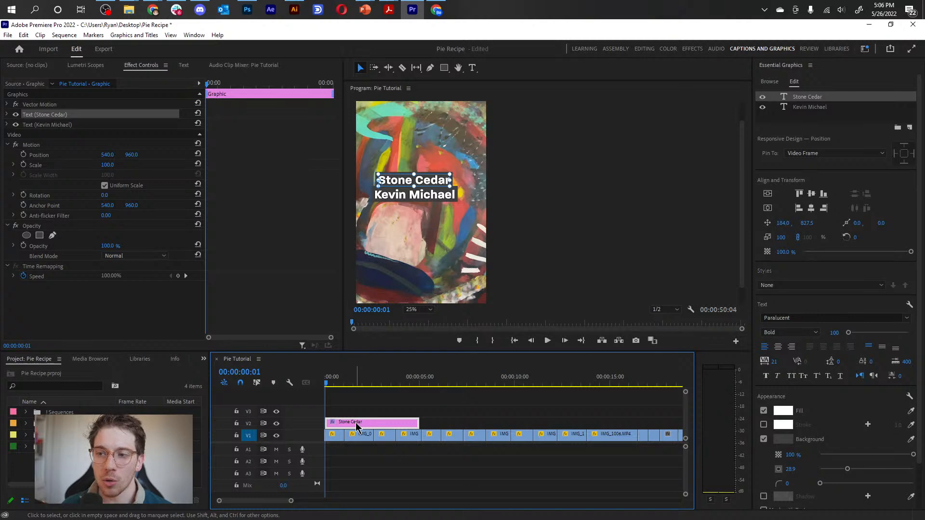
click(277, 424)
click(276, 424)
click(277, 424)
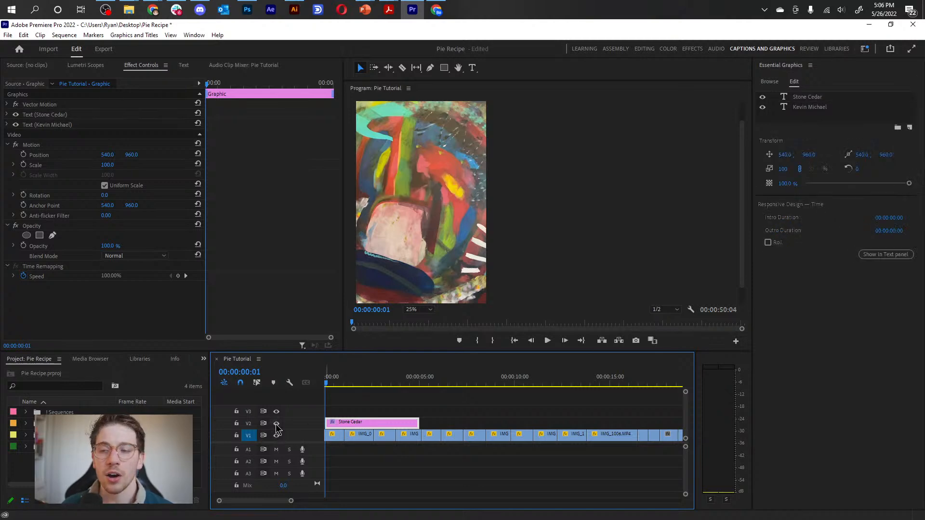
Turn track V2's visibility back on, scrub over the two-name text graphic and delete it from the timeline.
click(276, 424)
drag(341, 382, 265, 390)
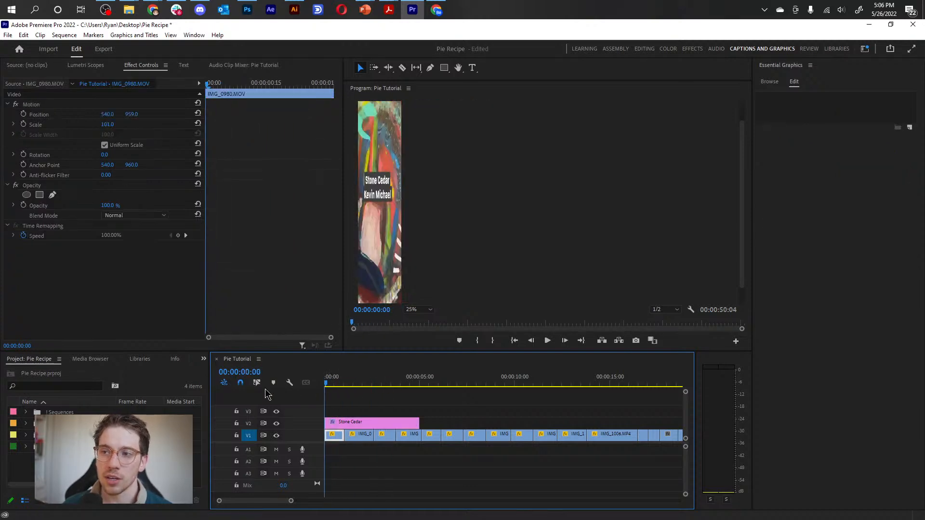
click(349, 425)
drag(328, 382, 337, 383)
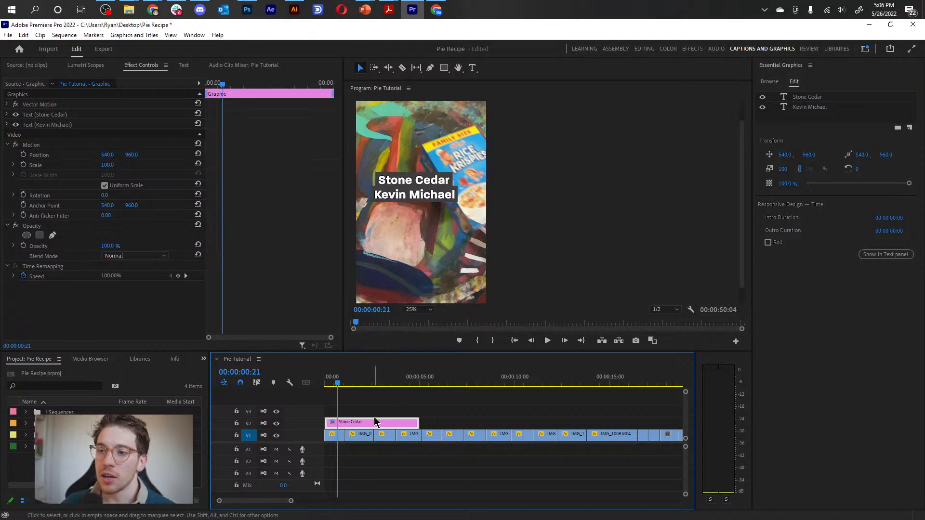
click(357, 384)
drag(358, 384, 336, 390)
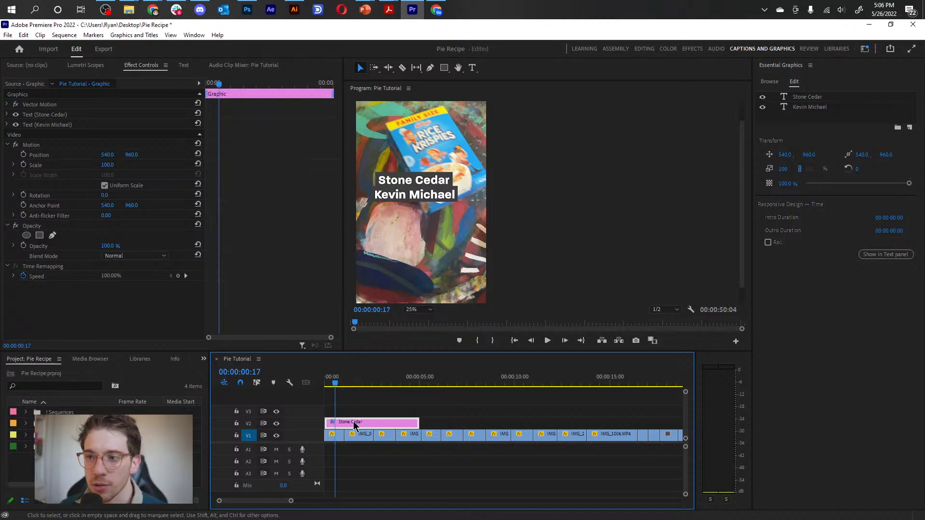
key(Delete)
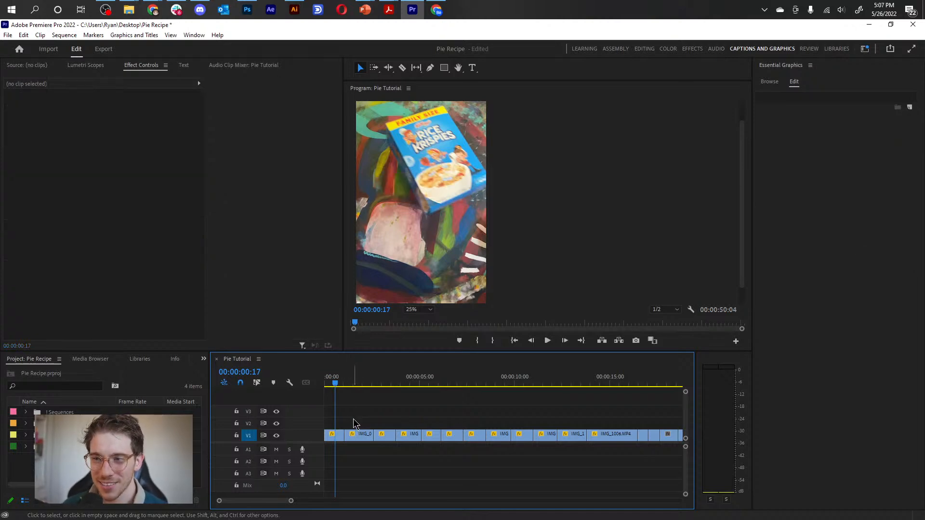
At 00:00:00:13, add a horizontal text layer reading INGREDIENTS and position it at about X 188, Y 772.
click(338, 385)
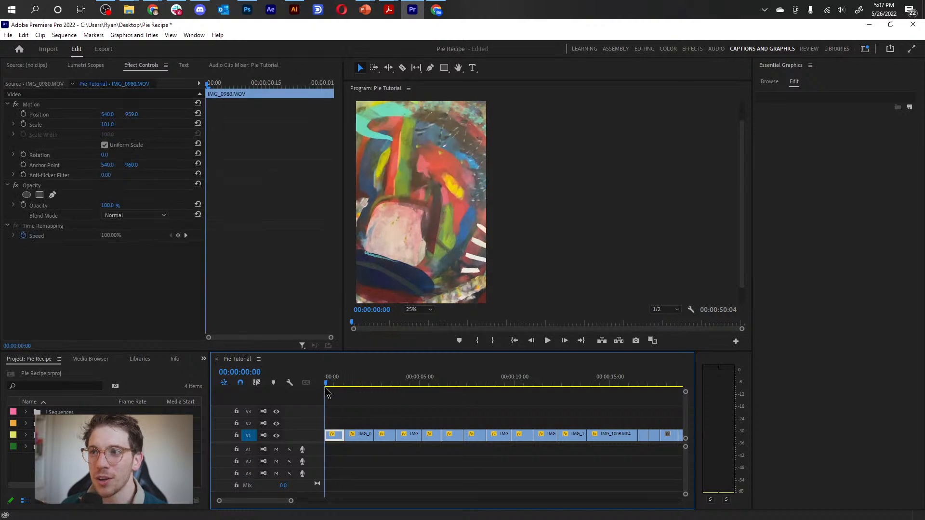
drag(339, 391, 332, 436)
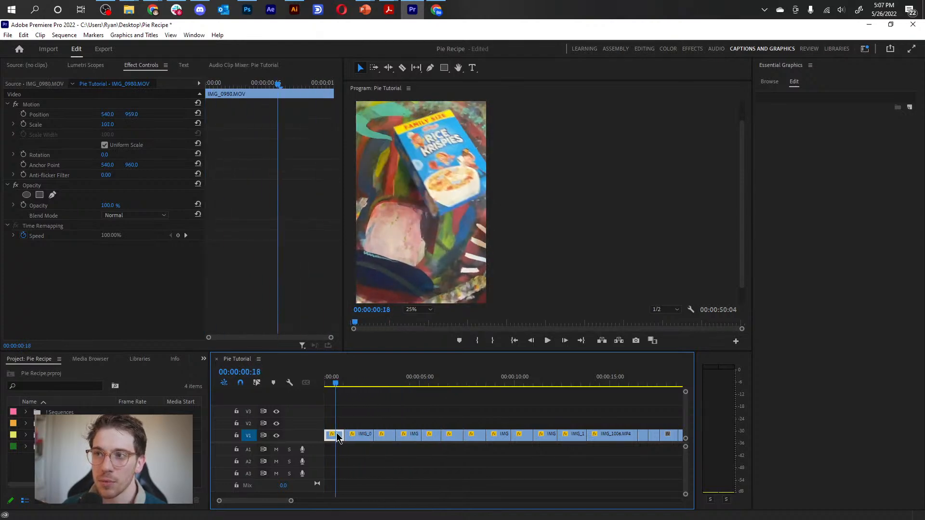
click(362, 420)
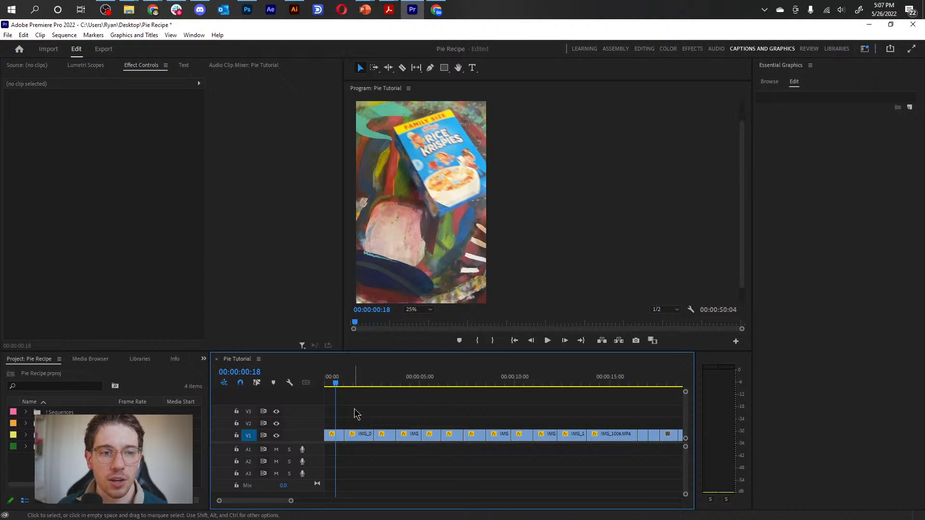
click(333, 384)
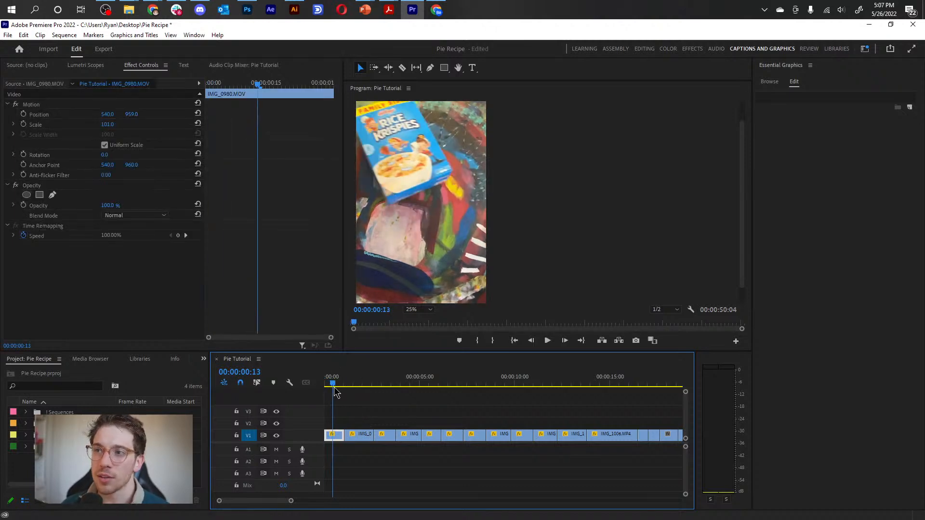
click(909, 108)
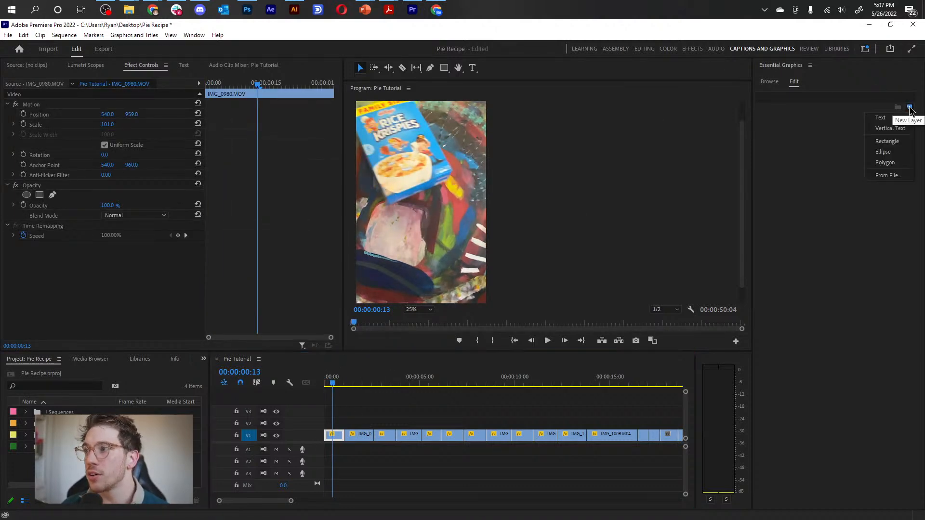
click(891, 118)
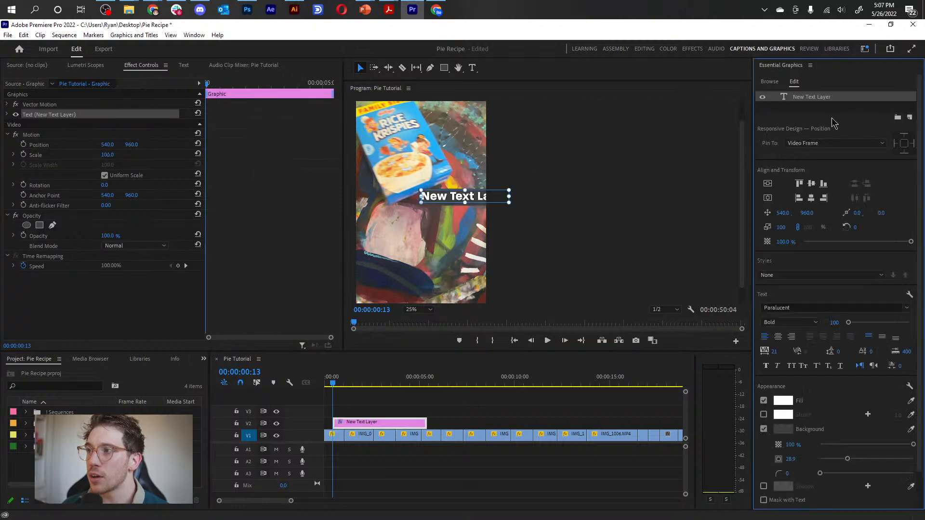
double_click(452, 196)
text(INGREDIENTS)
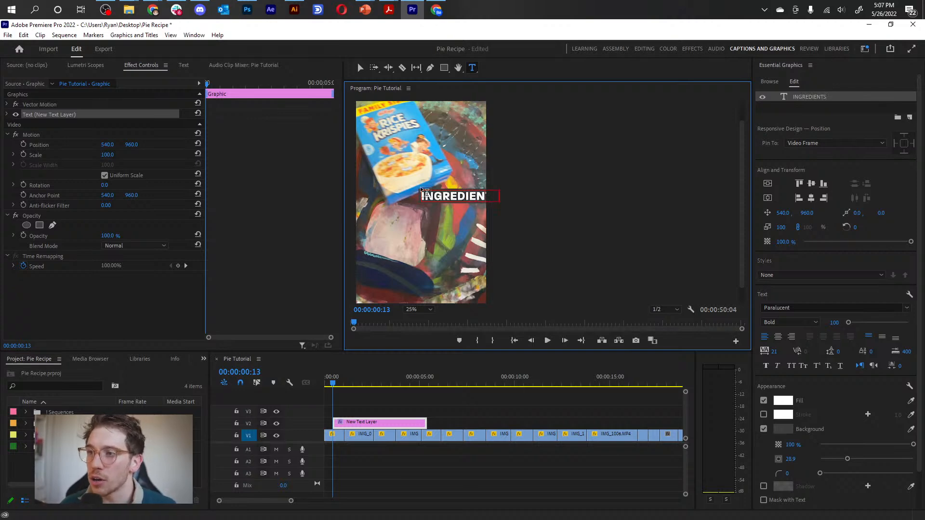
click(360, 68)
drag(437, 200, 395, 178)
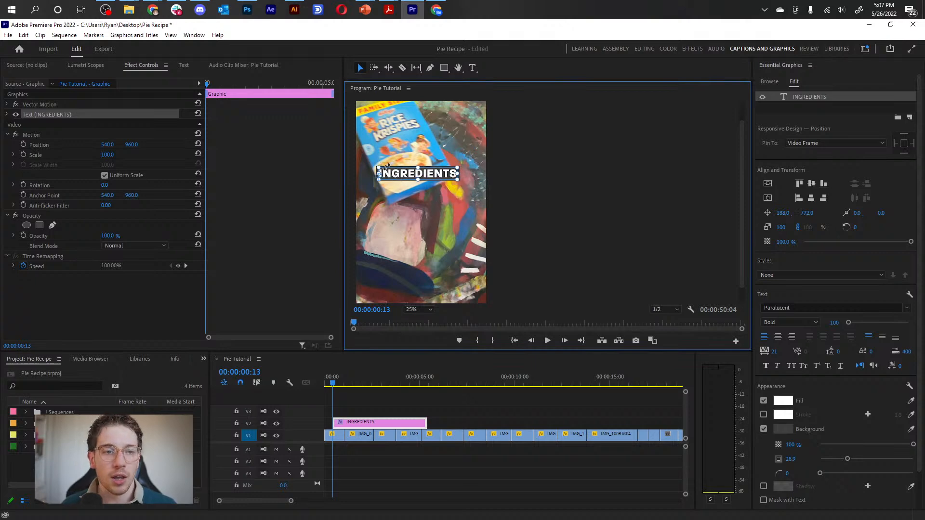
Try the Medium font style on the whole INGREDIENTS text and restore Bold.
click(424, 311)
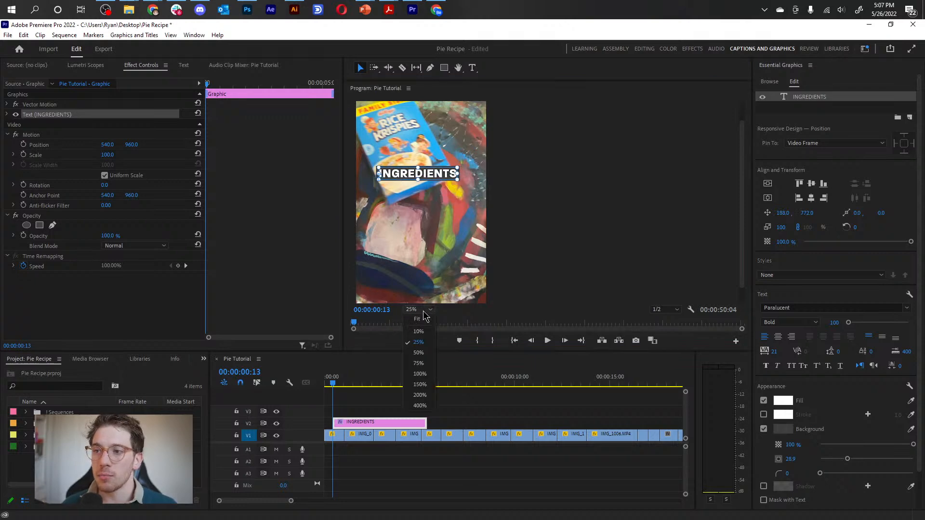
click(419, 374)
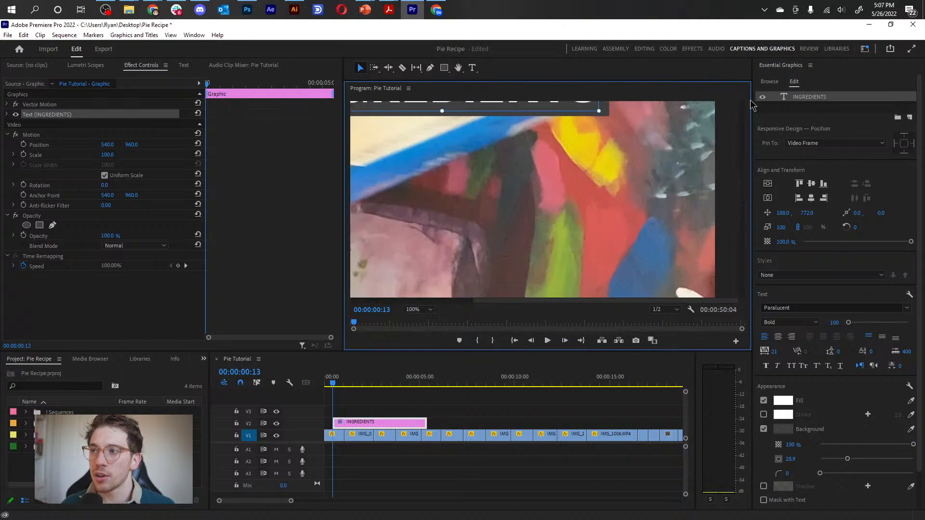
drag(739, 208, 742, 196)
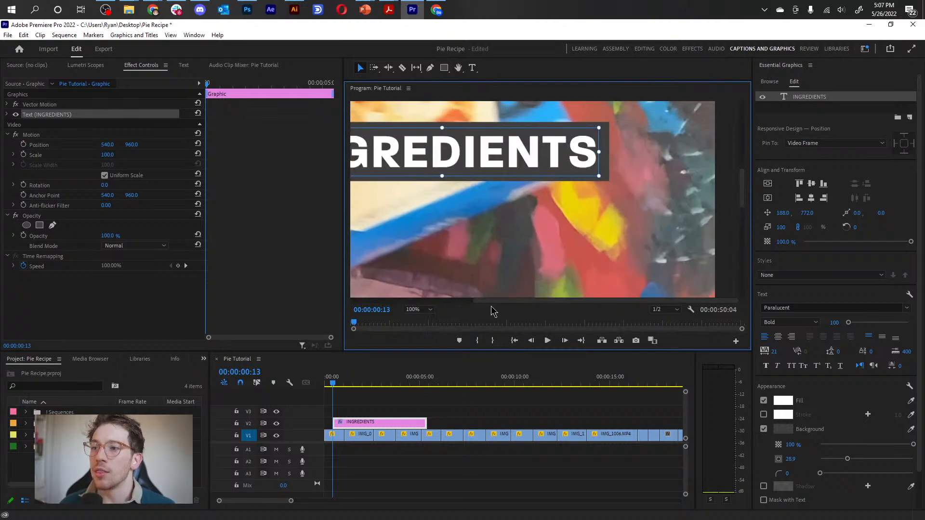
drag(499, 302, 421, 306)
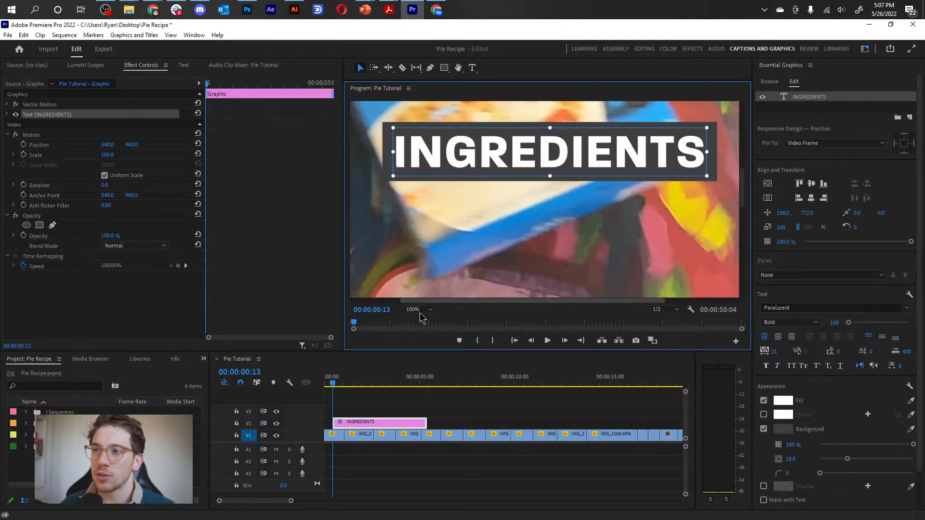
double_click(585, 143)
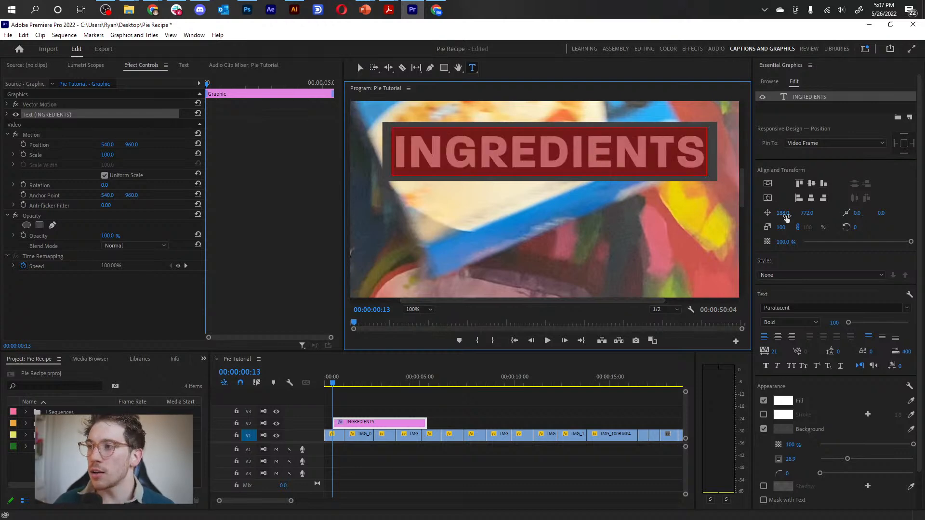
click(814, 322)
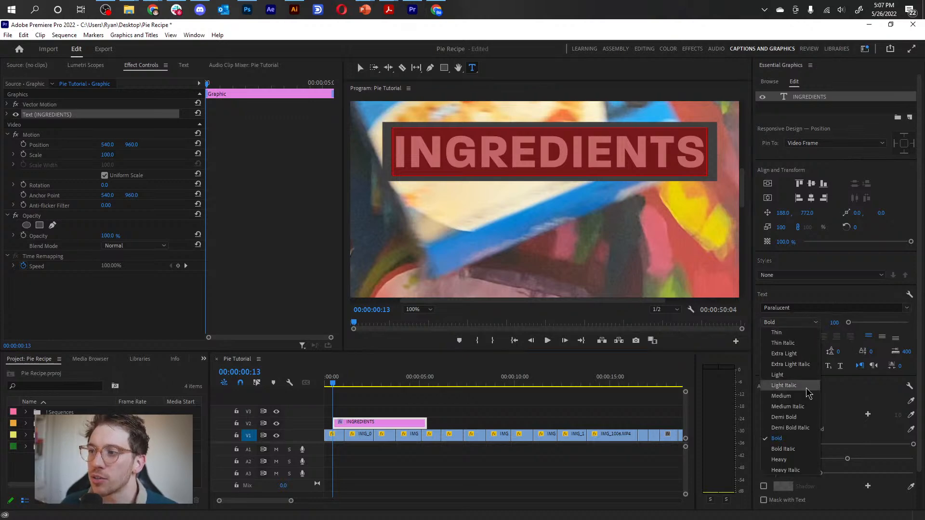
click(794, 396)
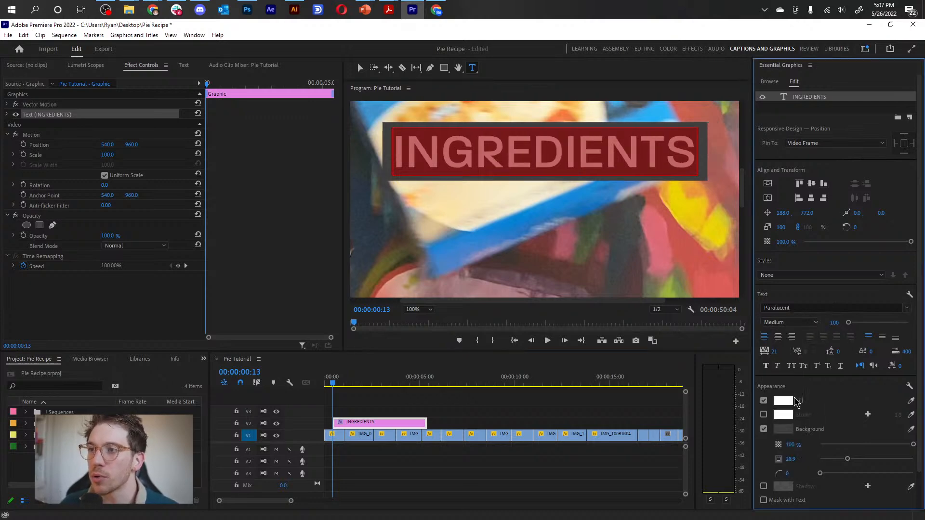
click(815, 323)
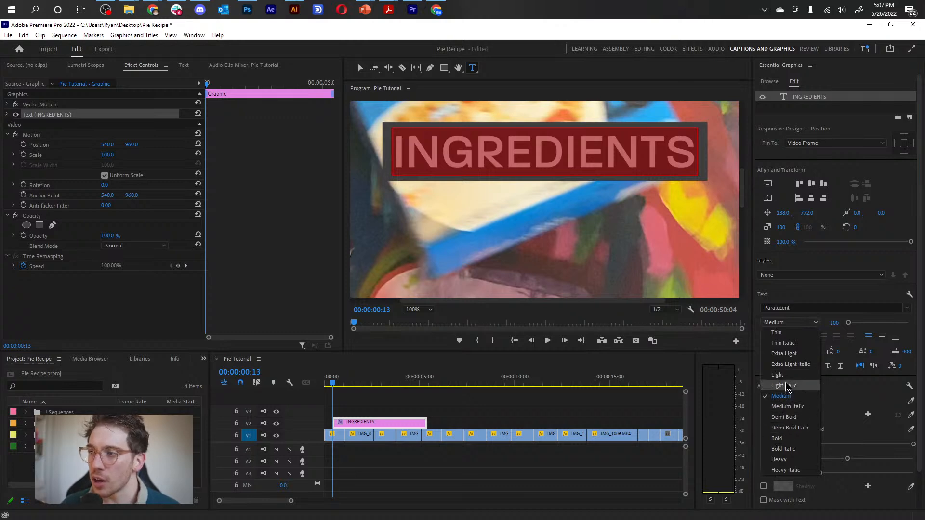
click(788, 439)
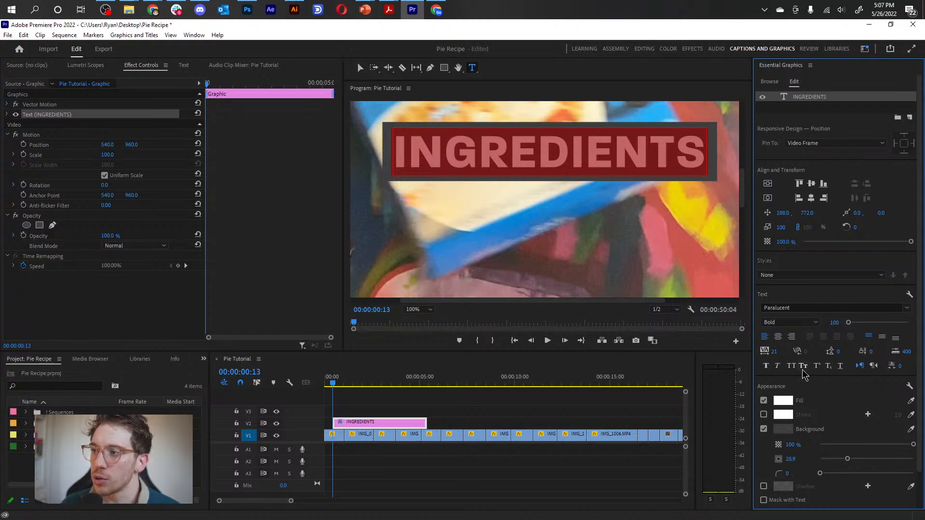
Set the tracking of the INGREDIENTS text to 22 and keep its font style Bold.
drag(774, 351, 851, 366)
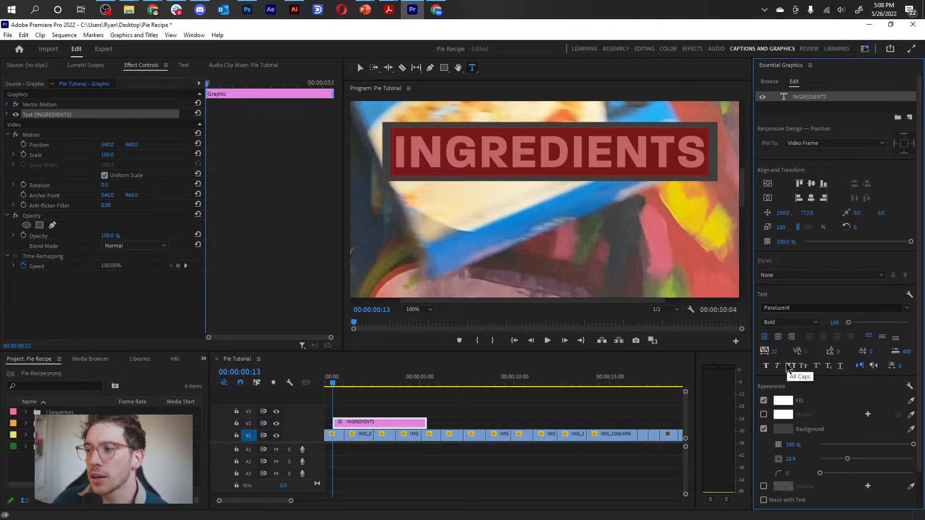
click(798, 322)
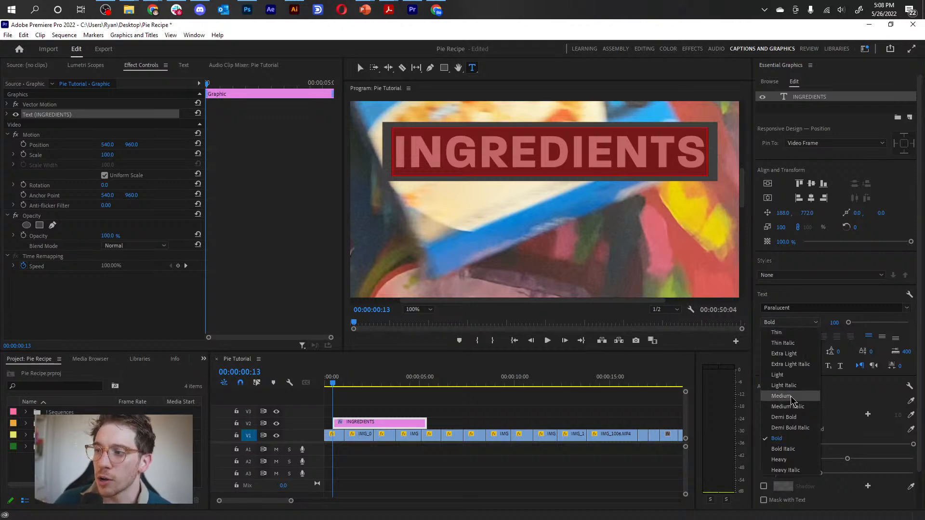
click(794, 439)
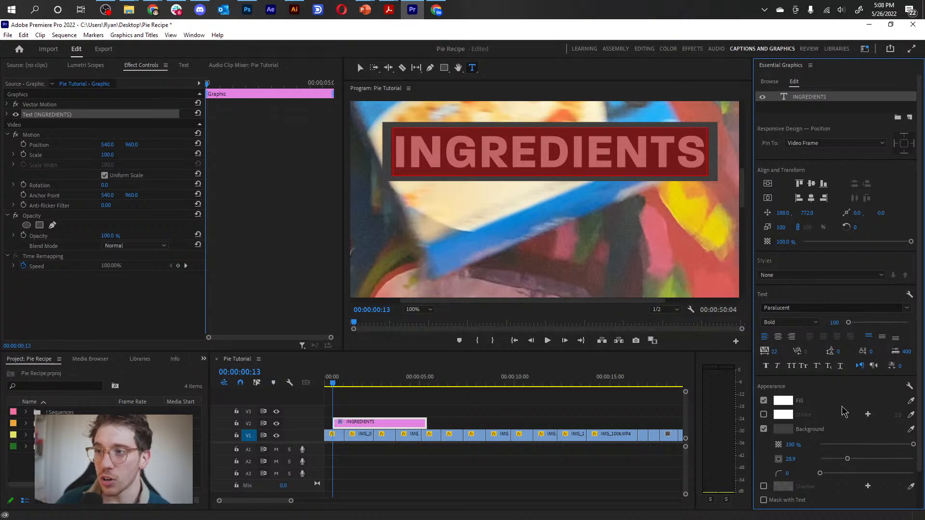
click(456, 151)
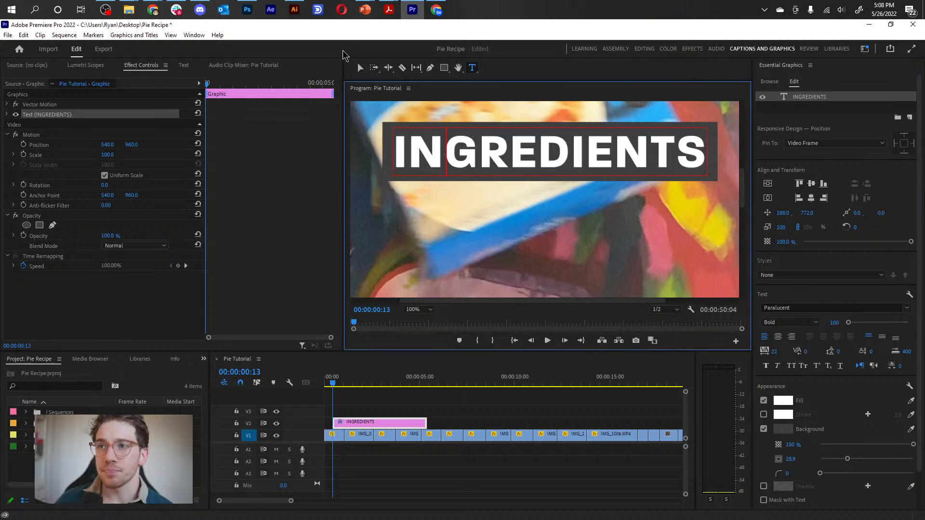
click(359, 67)
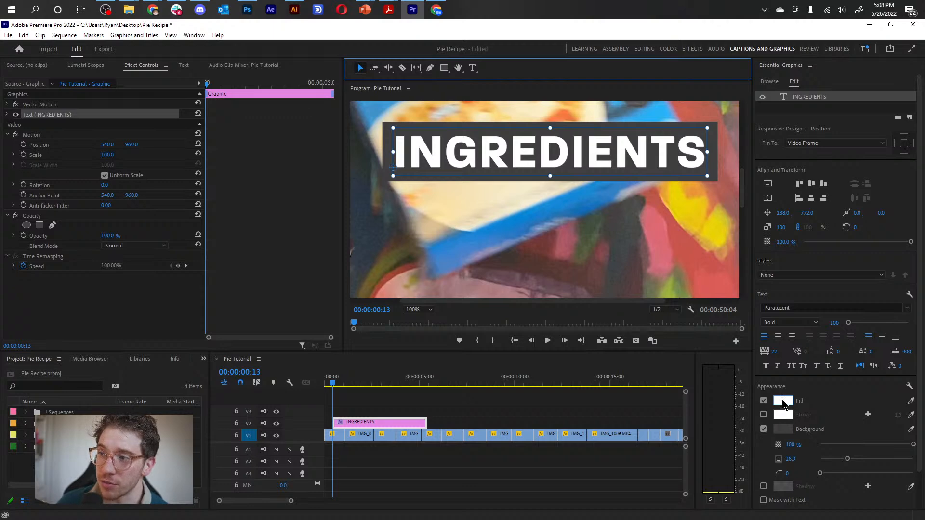
click(782, 402)
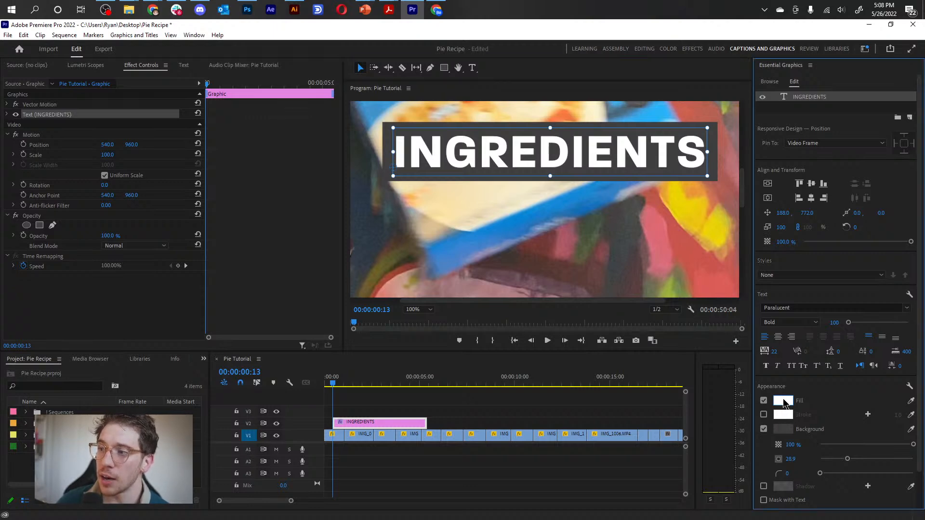
drag(428, 269, 391, 246)
click(560, 197)
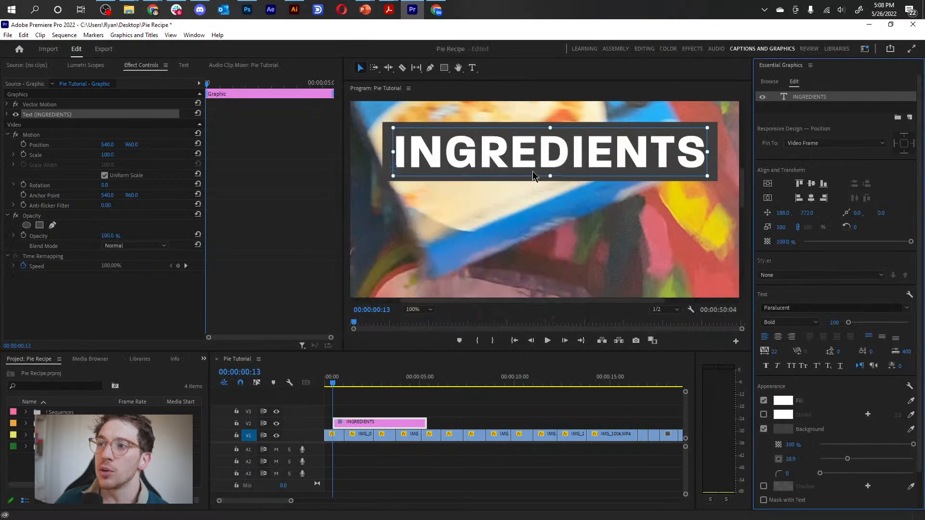
Try a red fill on only the letters RED within INGREDIENTS, and undo the colour change.
double_click(496, 155)
click(476, 153)
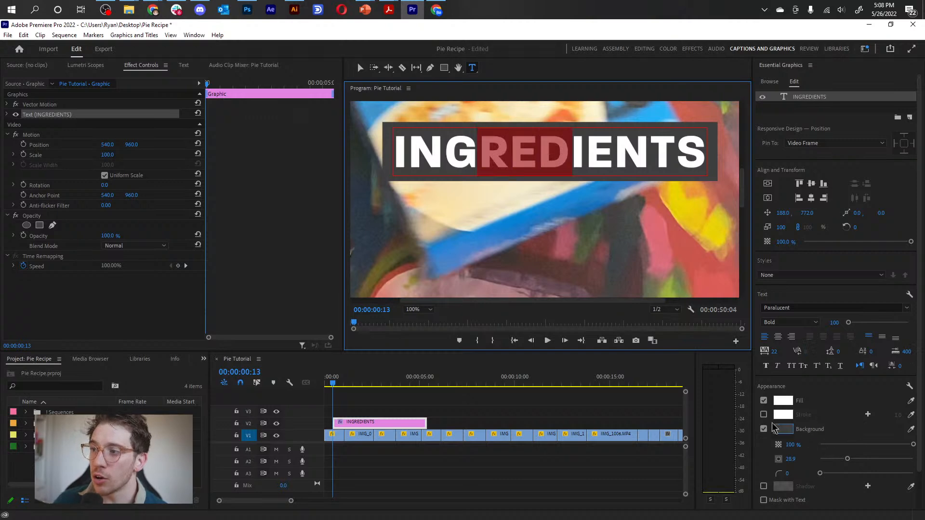
click(782, 400)
click(465, 320)
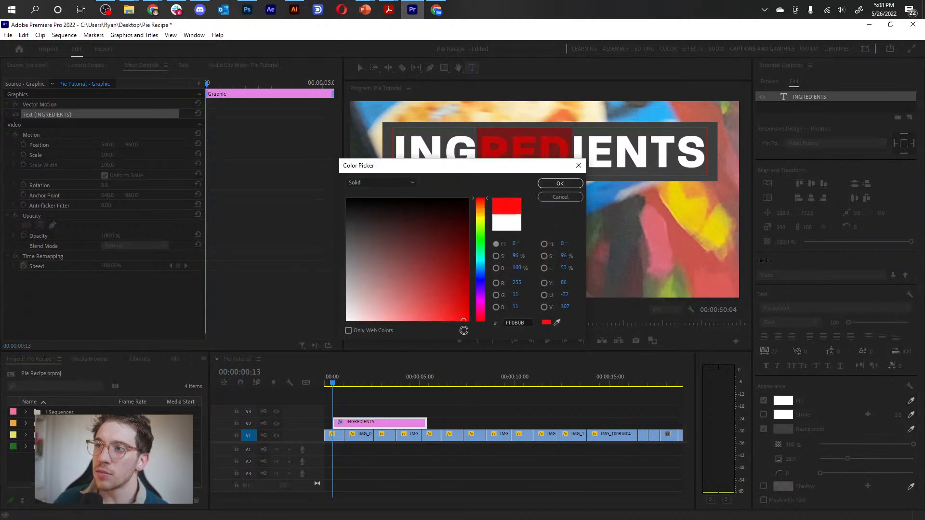
click(560, 183)
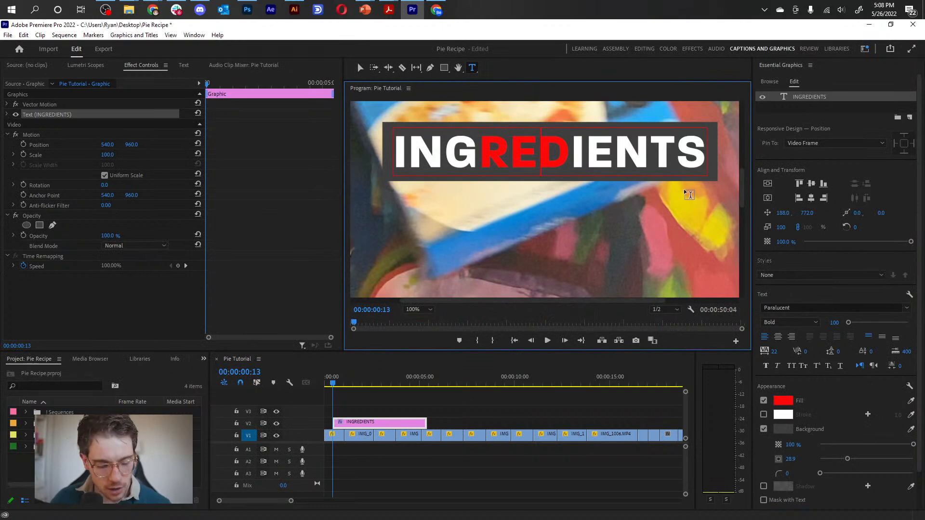
key(ctrl+z)
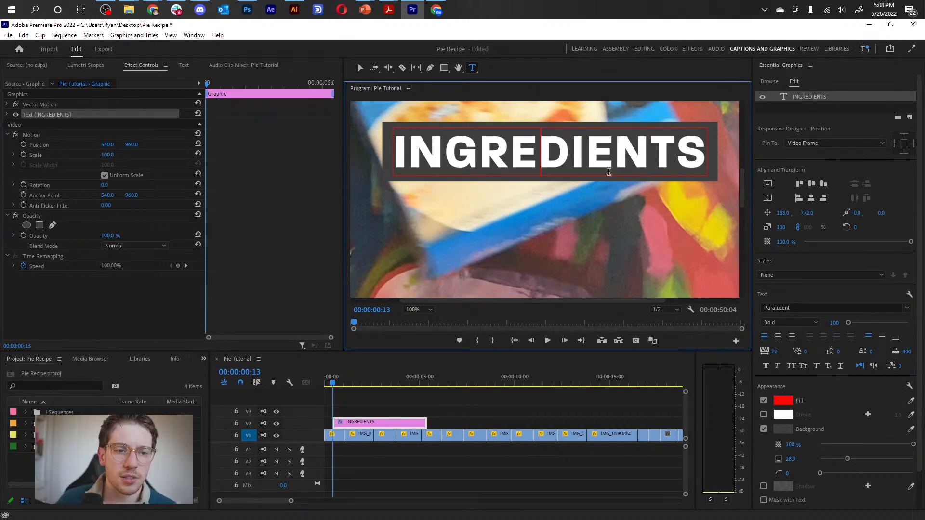
Enable a red stroke on the whole INGREDIENTS text and reselect all its letters.
key(ctrl+a)
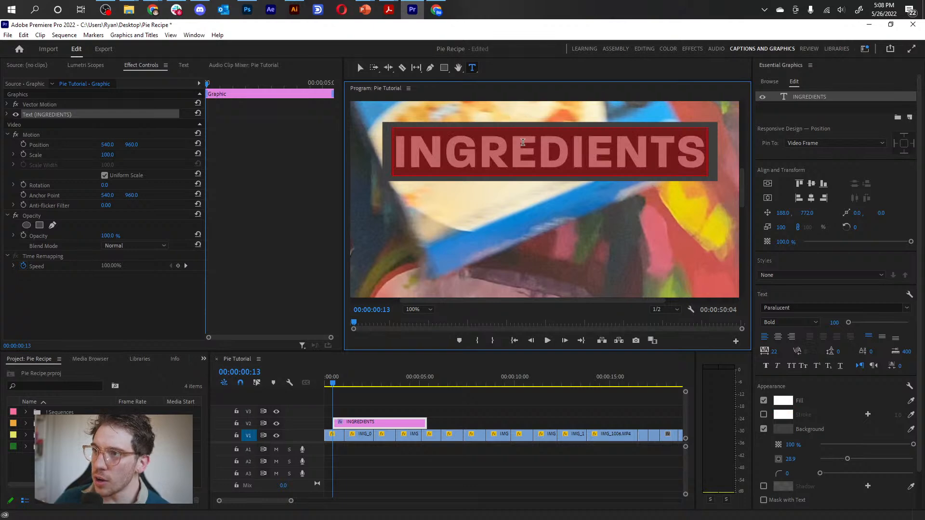
click(763, 415)
click(786, 415)
drag(452, 290, 464, 313)
click(559, 189)
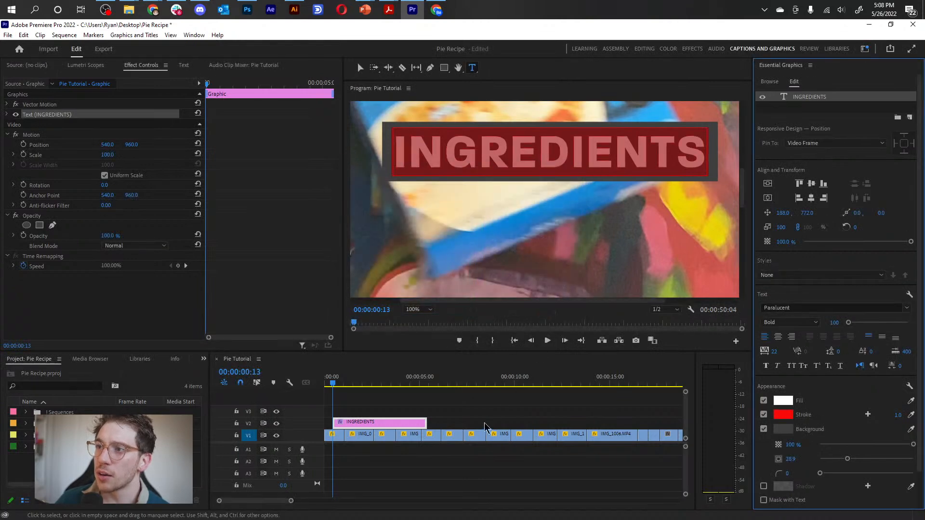
click(526, 157)
double_click(525, 157)
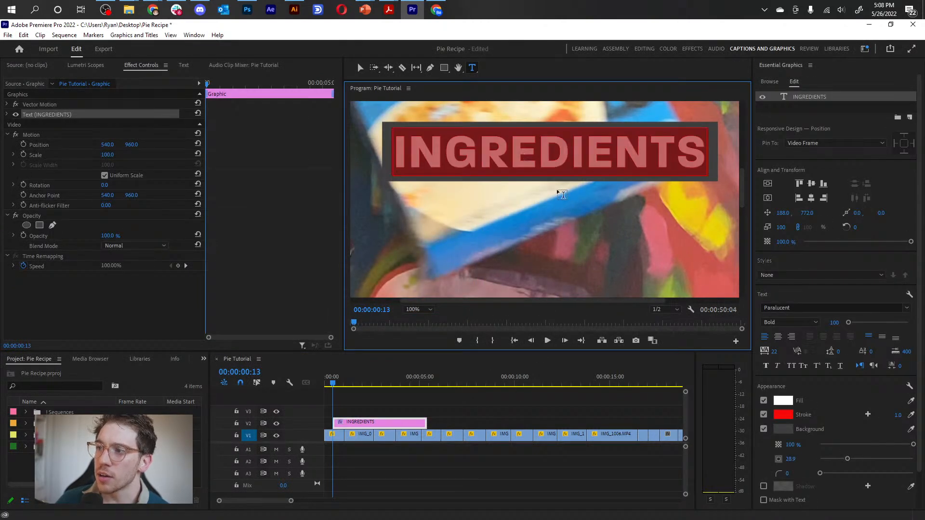
Deselect the graphic, reselect all the letters of INGREDIENTS, and disable the red stroke on the text.
click(477, 400)
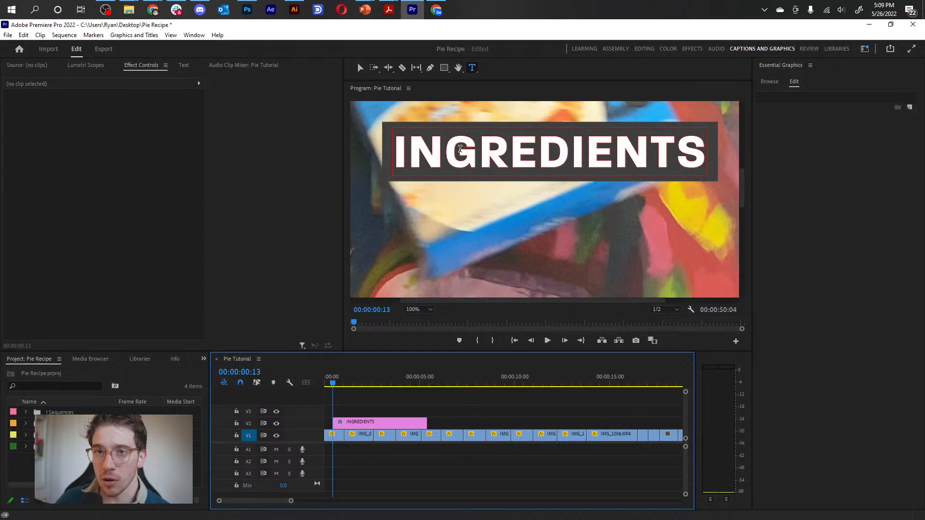
click(460, 149)
double_click(460, 149)
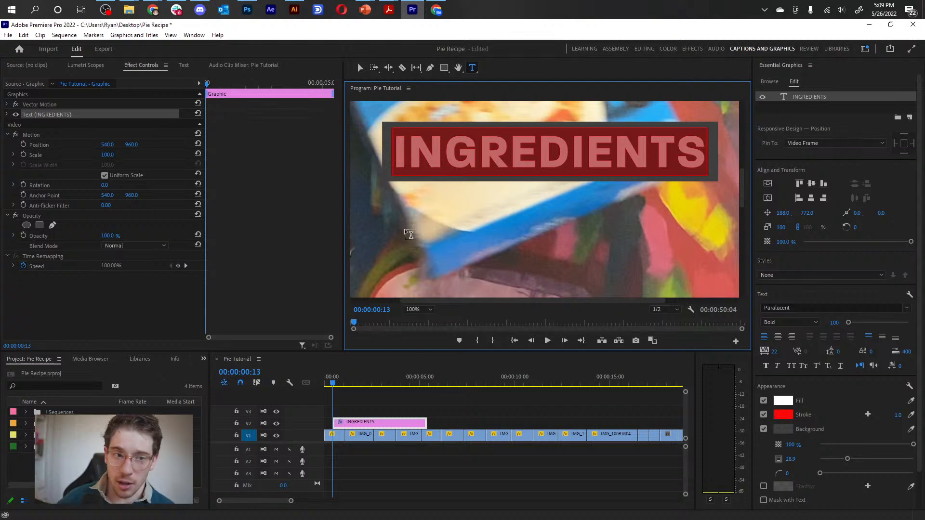
click(763, 414)
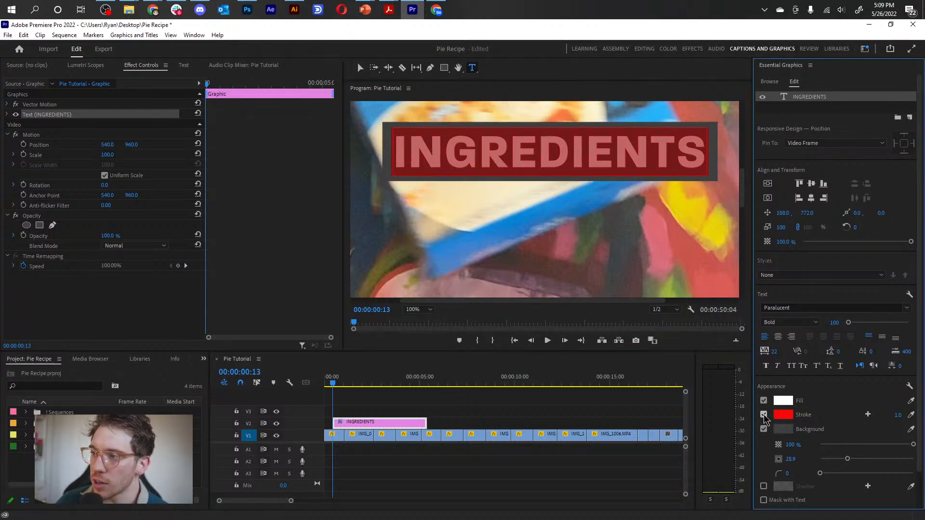
click(490, 139)
Change the background colour of the INGREDIENTS text to the light blue sampled from the cereal box in the footage.
click(418, 309)
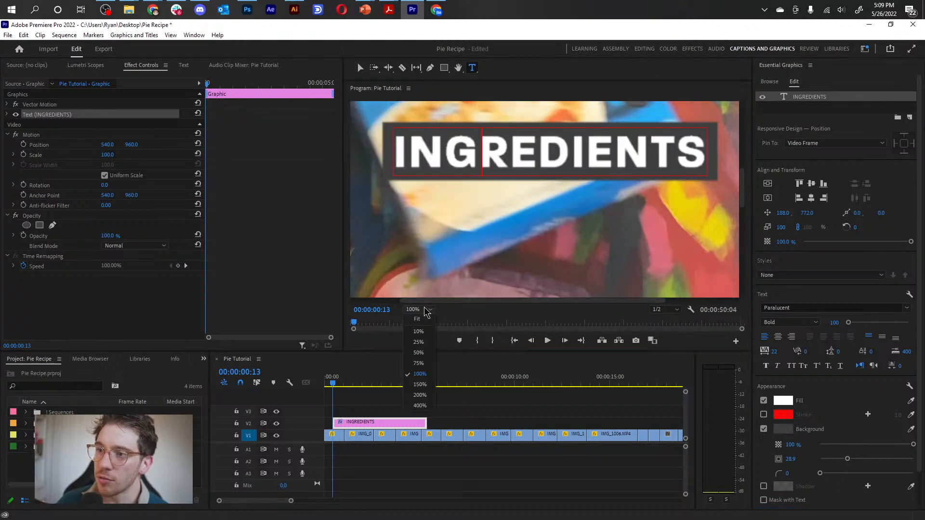
click(423, 352)
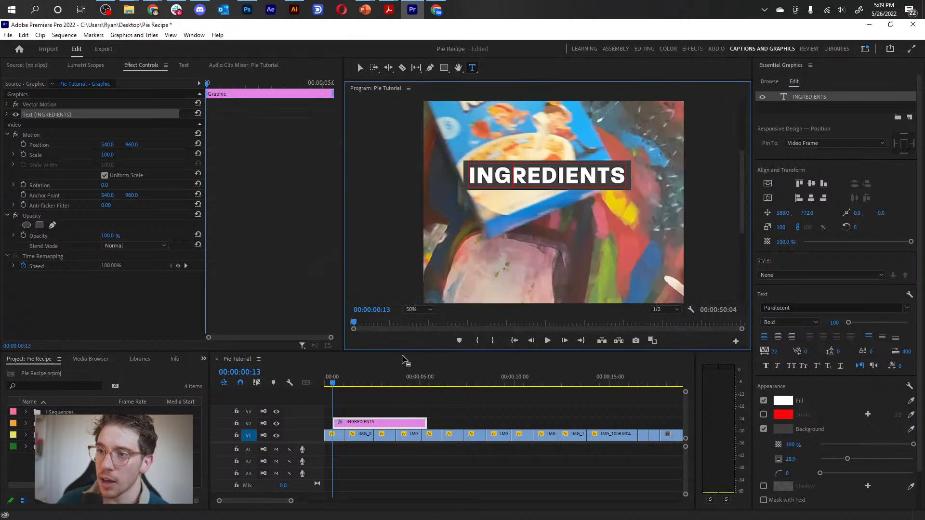
click(417, 309)
click(420, 346)
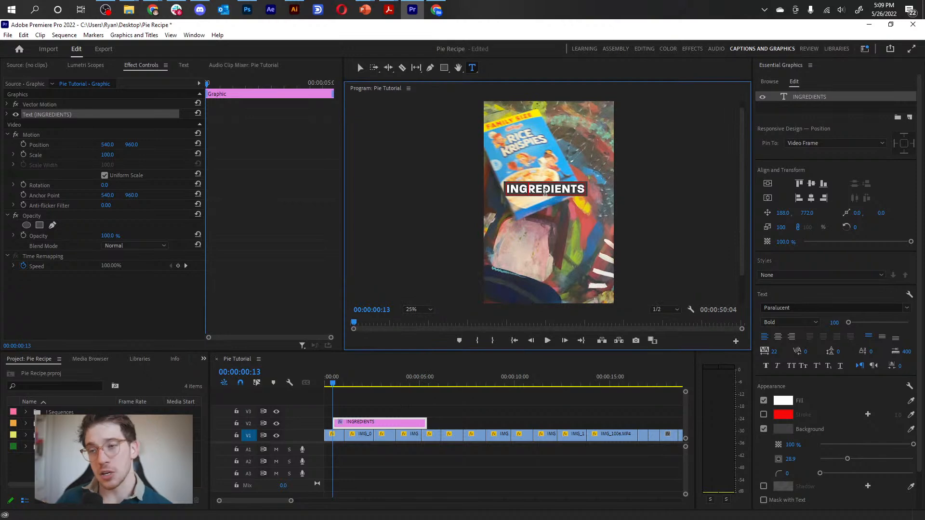
click(787, 429)
drag(476, 174, 310, 210)
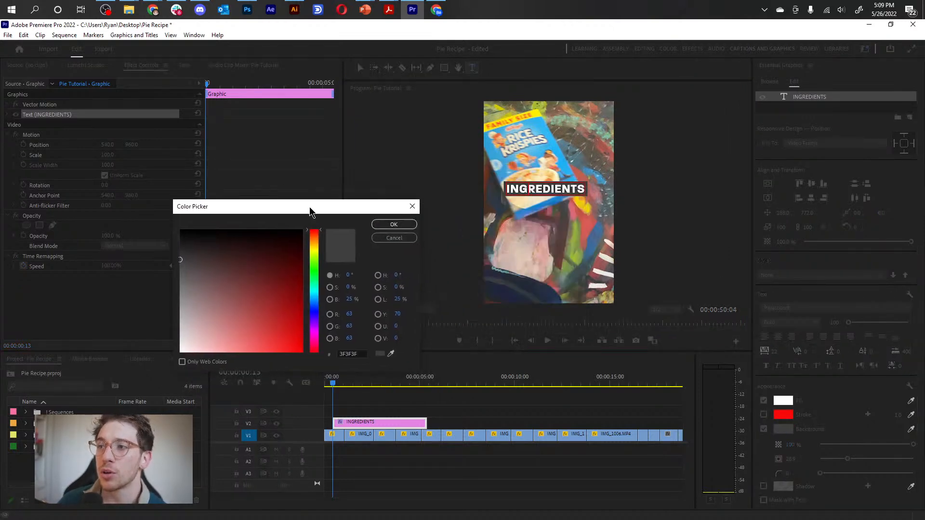
click(390, 354)
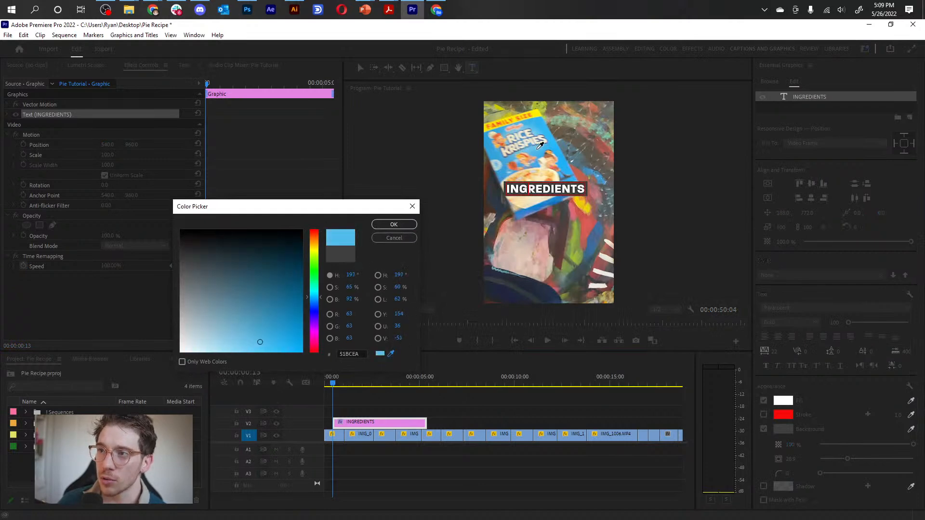
click(538, 153)
click(381, 228)
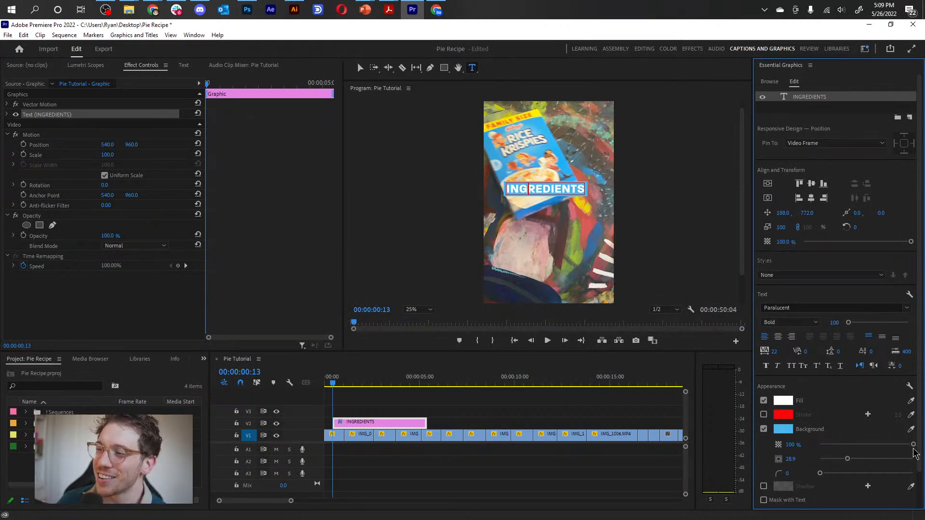
Try a lower opacity on the blue text background and restore it to 100%.
drag(913, 444, 900, 445)
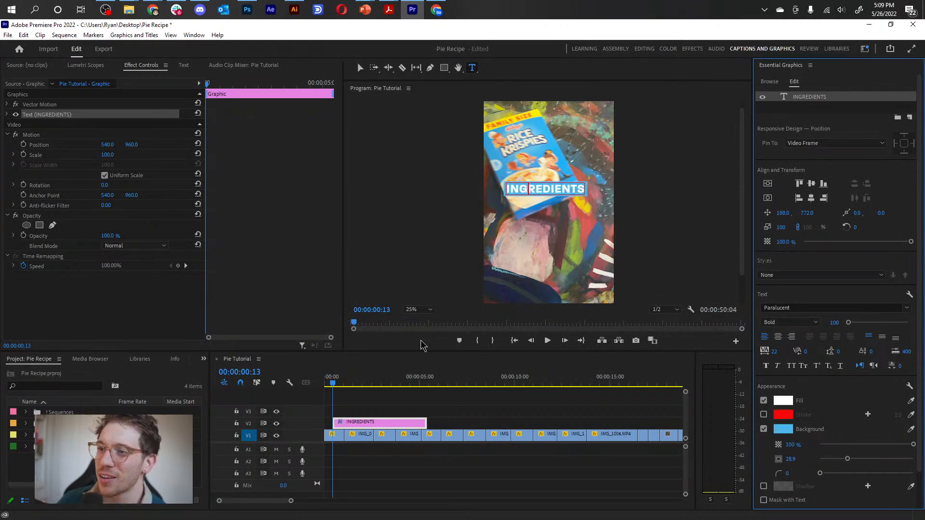
click(418, 309)
click(420, 395)
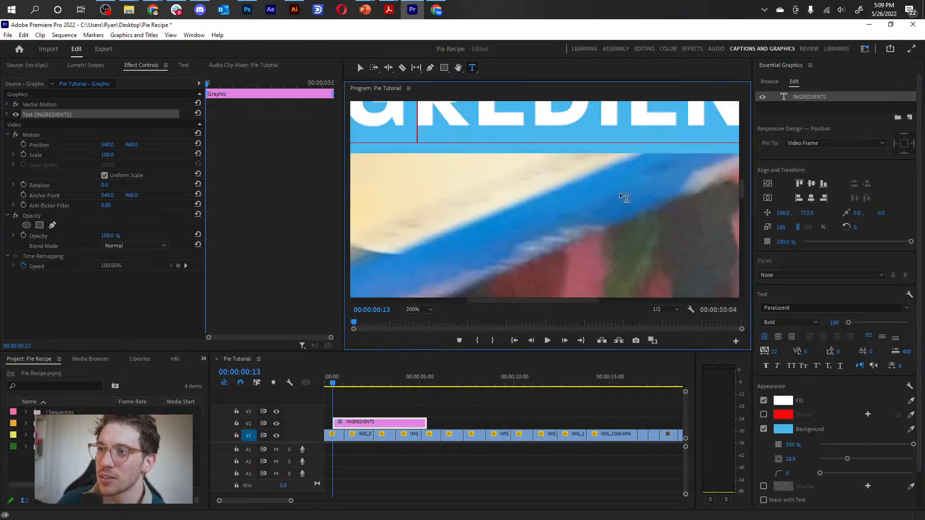
mouse_move(913, 444)
mouse_down()
mouse_move(793, 446)
mouse_move(913, 447)
mouse_up()
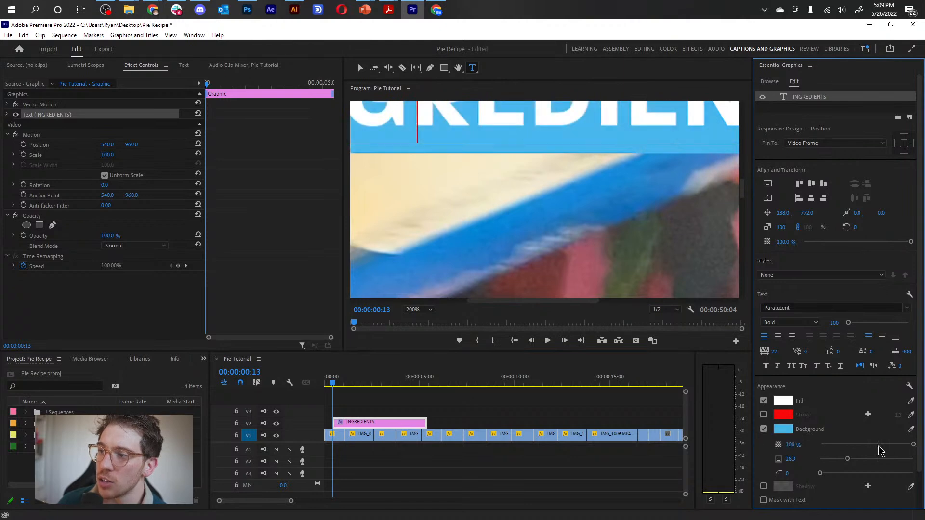
Round the corners of the blue text background to 100 and set the background size to 33.0.
click(423, 309)
click(419, 389)
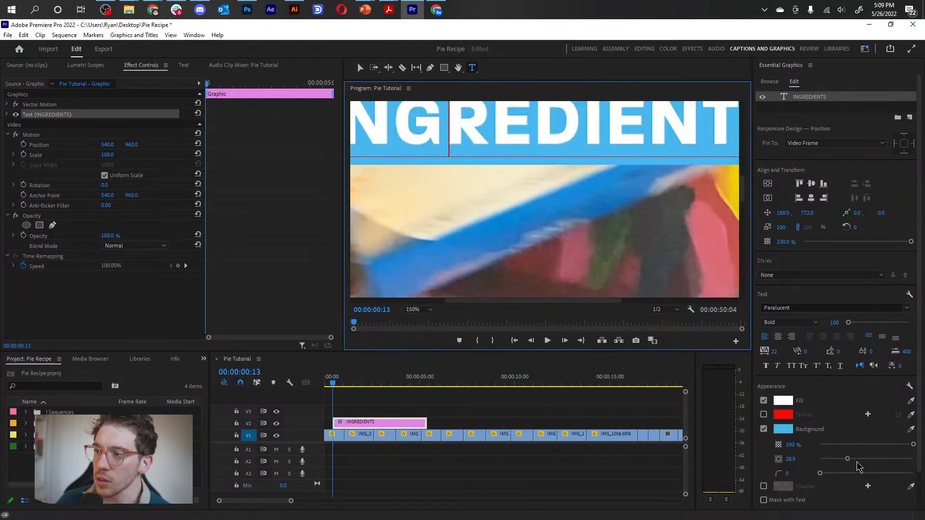
mouse_move(847, 459)
mouse_down()
mouse_move(831, 459)
mouse_move(858, 458)
mouse_move(814, 457)
mouse_move(843, 456)
mouse_up()
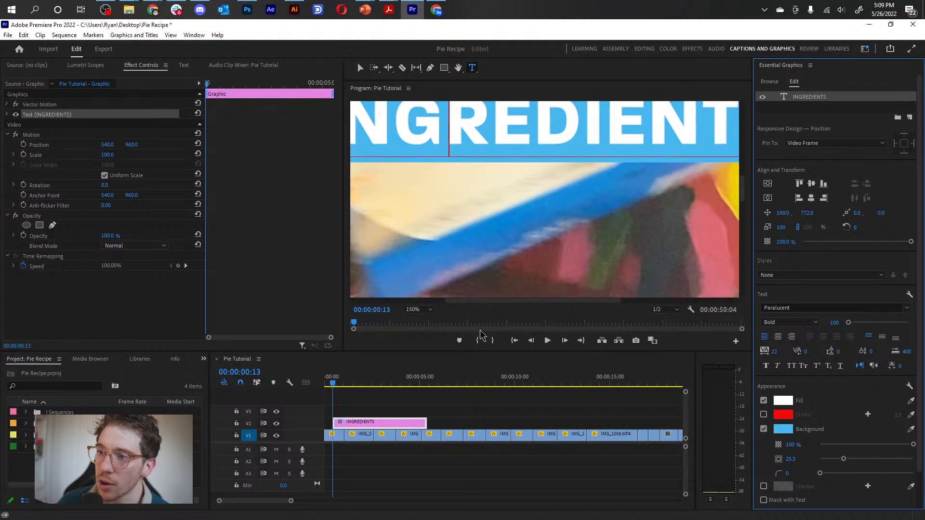
click(424, 309)
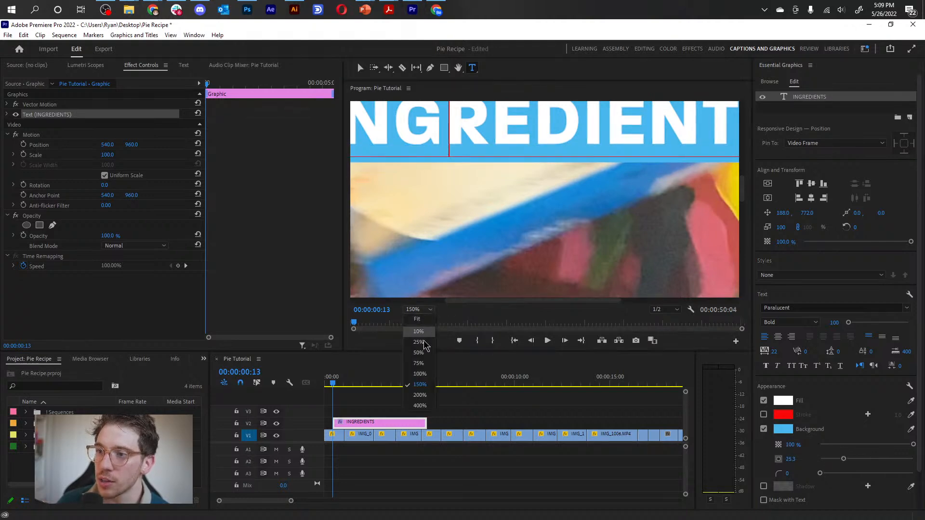
click(420, 374)
drag(821, 473, 912, 470)
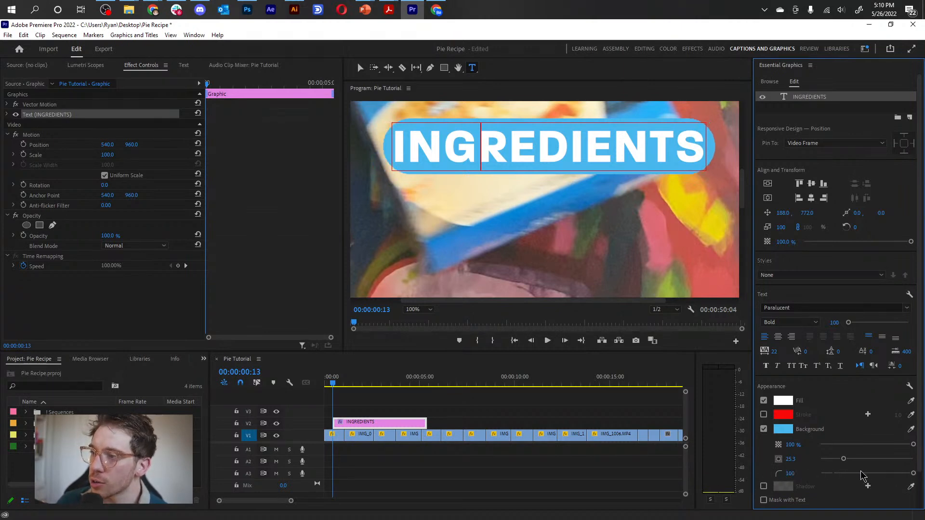
drag(843, 459, 850, 459)
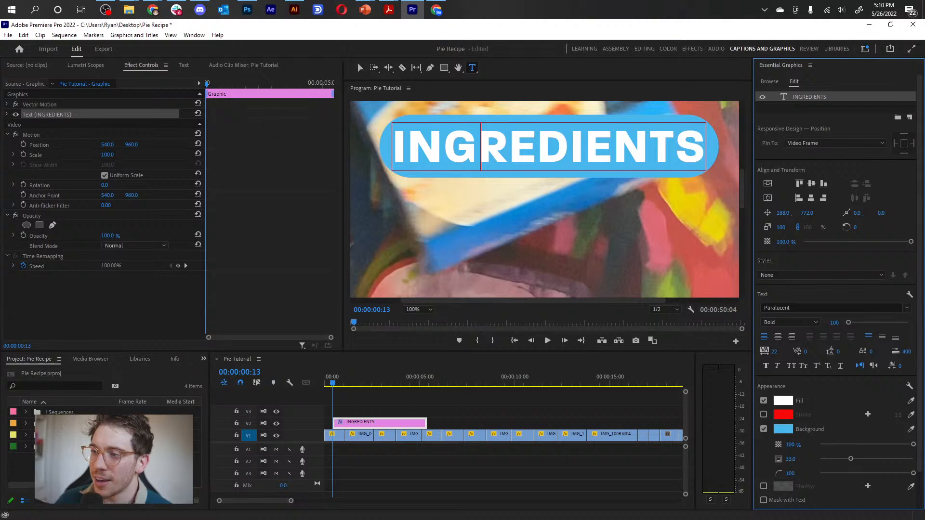
Try a shadow on the INGREDIENTS text and disable it again.
scroll(805, 484, down, 2)
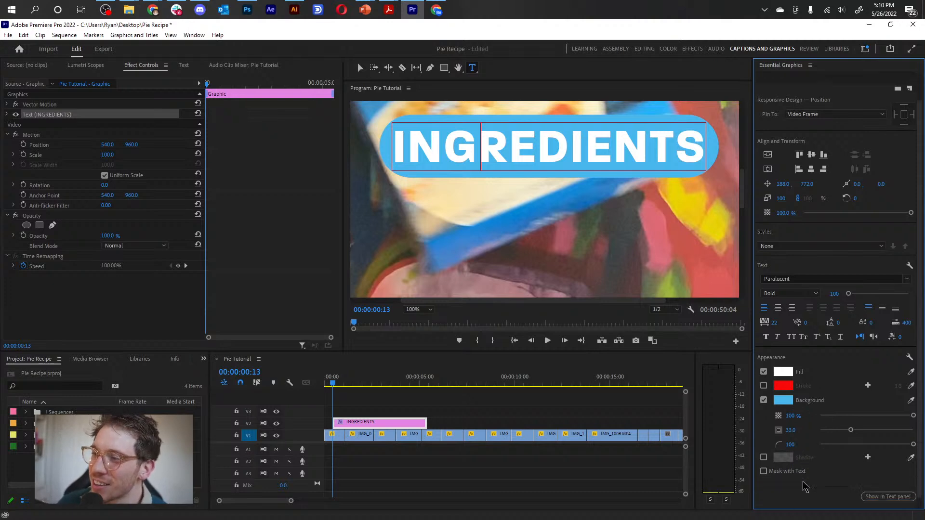
click(764, 458)
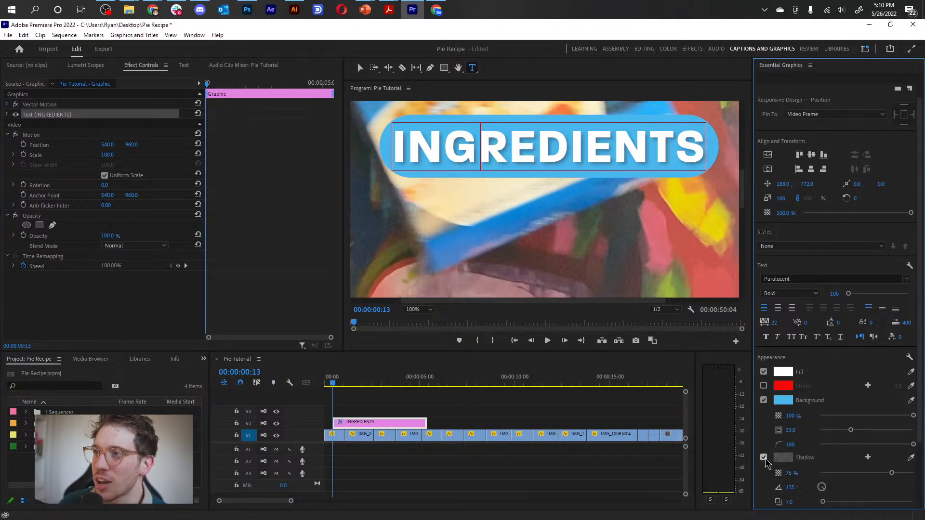
click(764, 458)
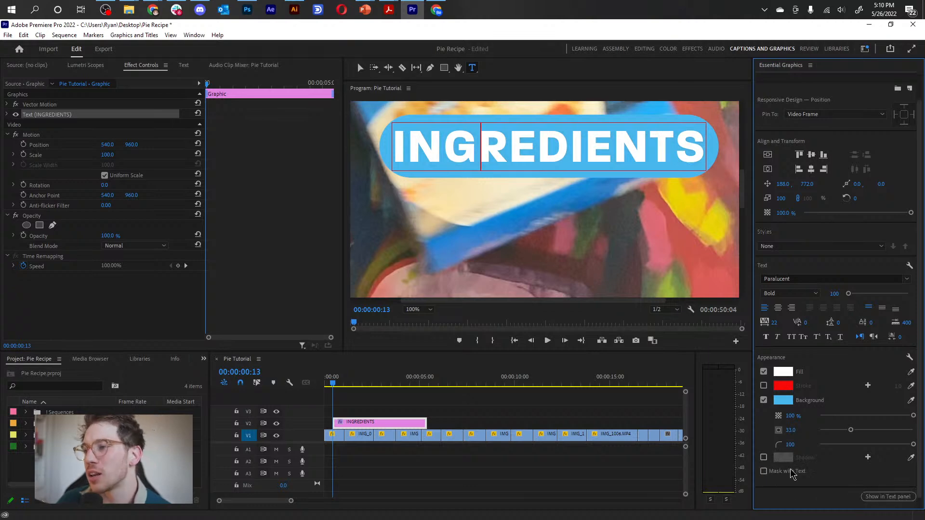
click(763, 458)
scroll(814, 469, down, 3)
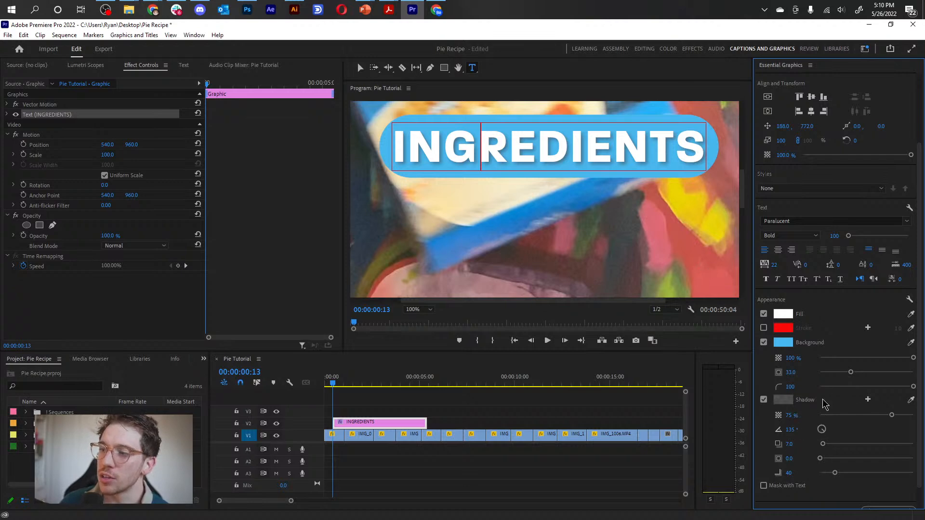
click(764, 399)
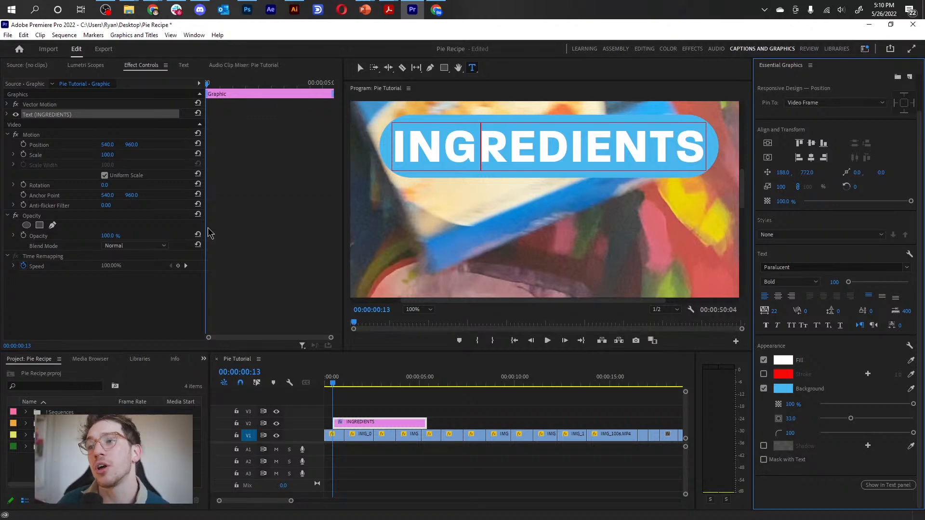
Switch to the Selection Tool and move the INGREDIENTS clip on V2 to the very start of the sequence.
click(361, 69)
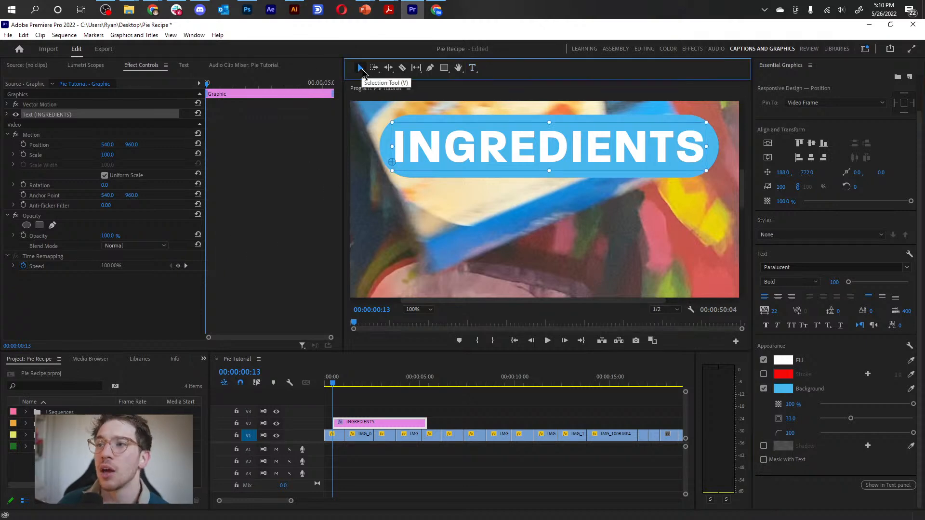
click(429, 311)
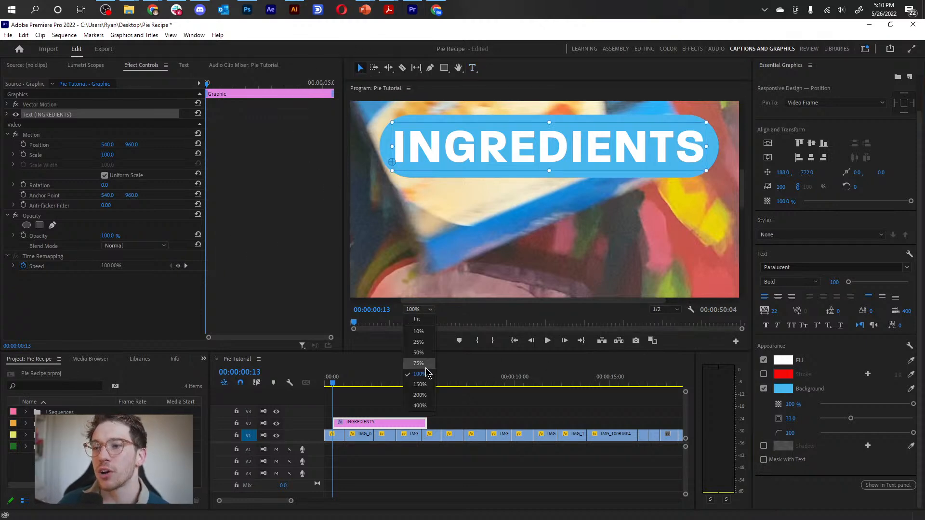
click(418, 353)
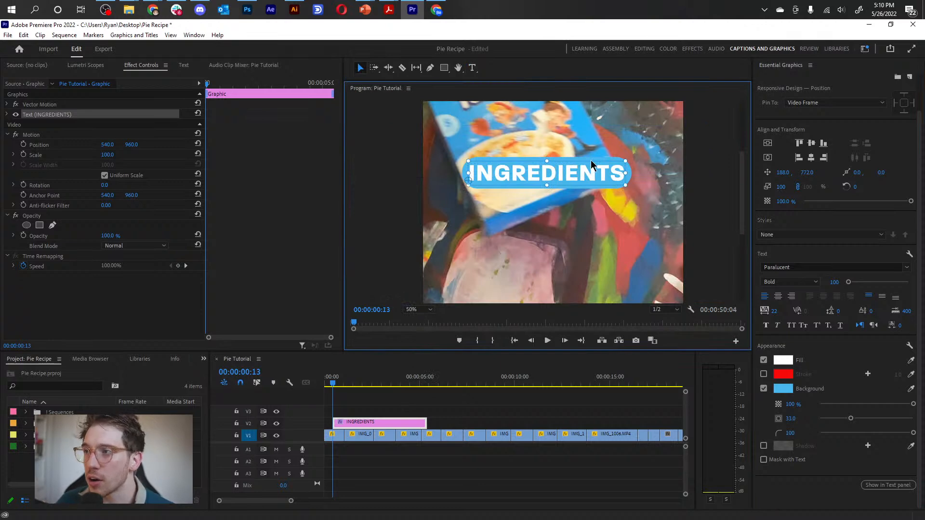
key(Right)
drag(364, 427, 356, 426)
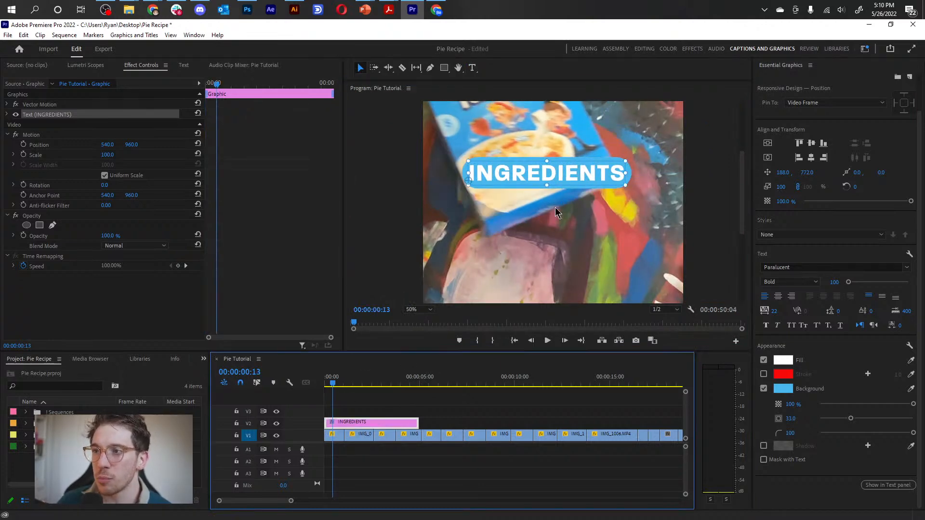
Trim the end of the INGREDIENTS clip on V2 so it lasts a little over one second.
click(418, 311)
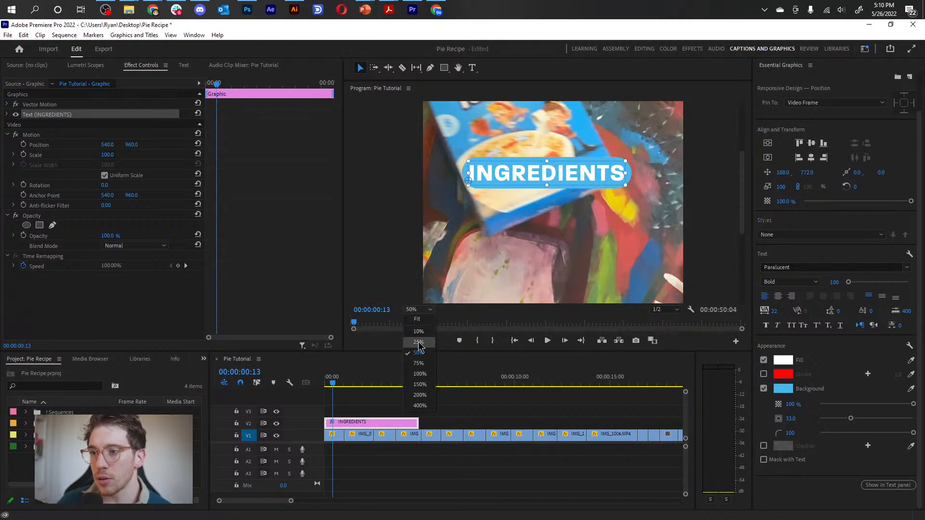
click(420, 342)
drag(413, 426, 351, 425)
Move the playhead to 00:00:00:00 and center the INGREDIENTS text horizontally and vertically in the frame.
click(336, 384)
drag(336, 385, 322, 389)
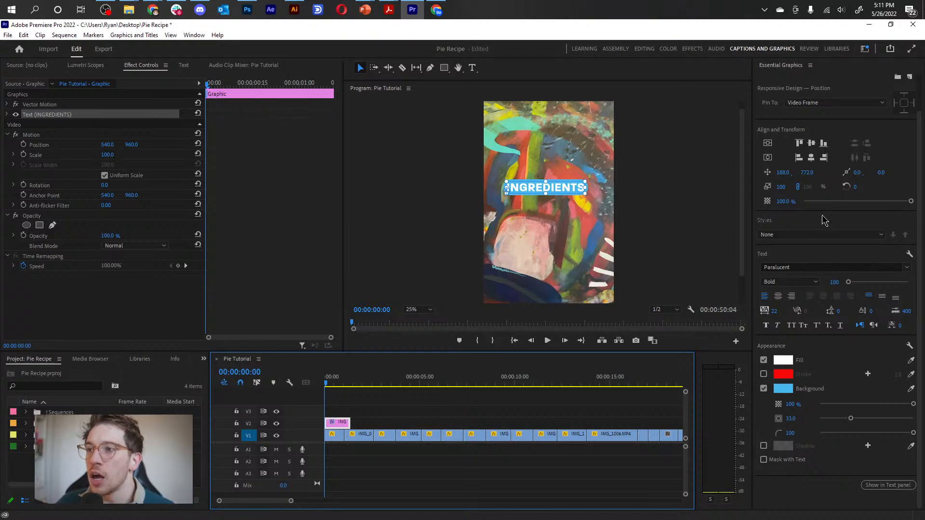
click(767, 159)
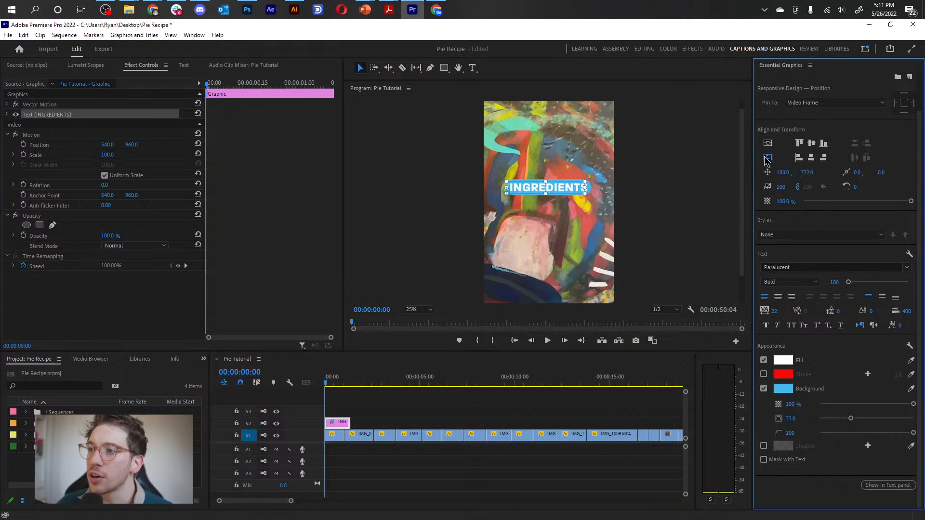
click(768, 144)
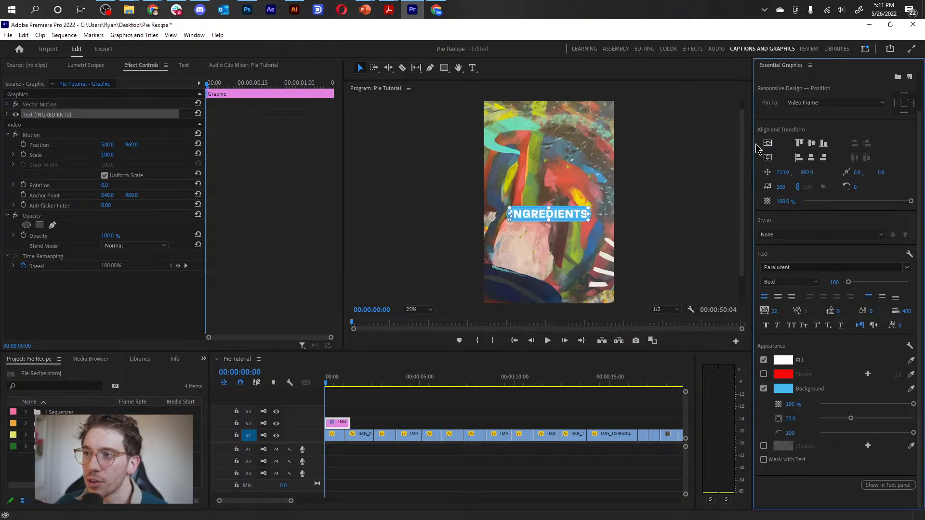
Try nudging the INGREDIENTS text with Snap in Program Monitor enabled, and disable snapping again.
click(691, 310)
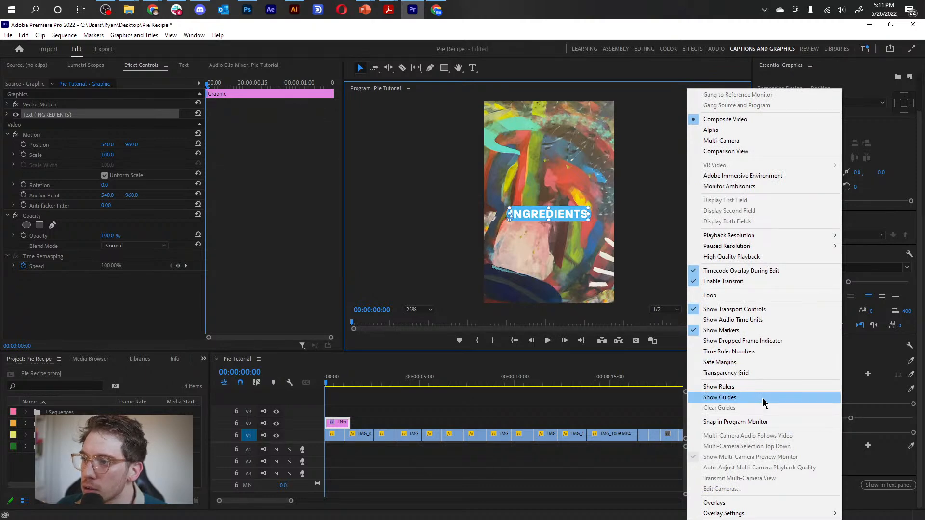
click(762, 422)
mouse_move(579, 215)
mouse_down()
mouse_move(569, 154)
mouse_move(541, 142)
mouse_move(541, 99)
mouse_move(575, 121)
mouse_move(590, 232)
mouse_move(564, 227)
mouse_move(570, 202)
mouse_move(578, 217)
mouse_up()
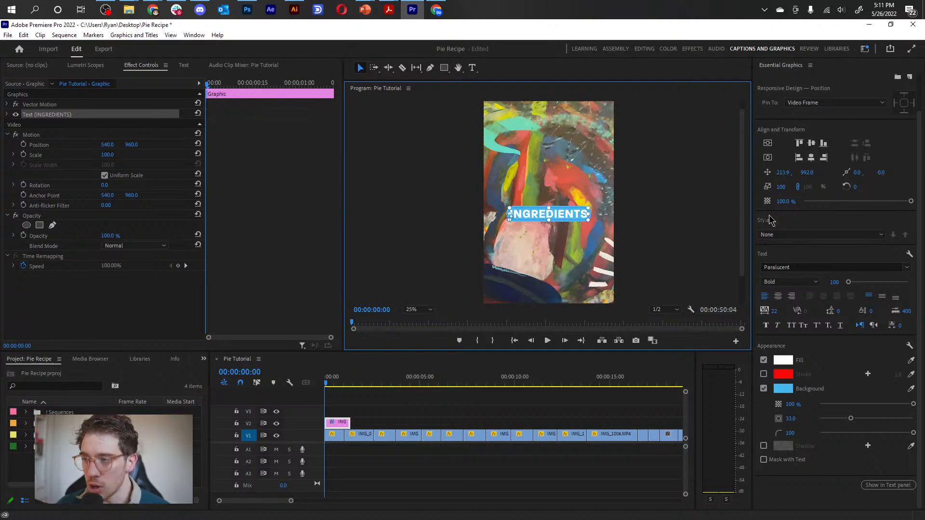
click(691, 310)
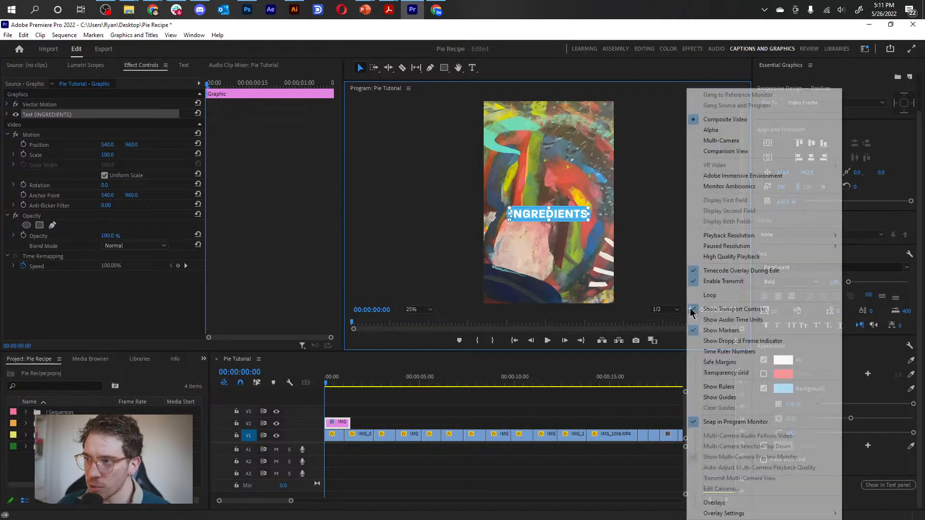
click(728, 421)
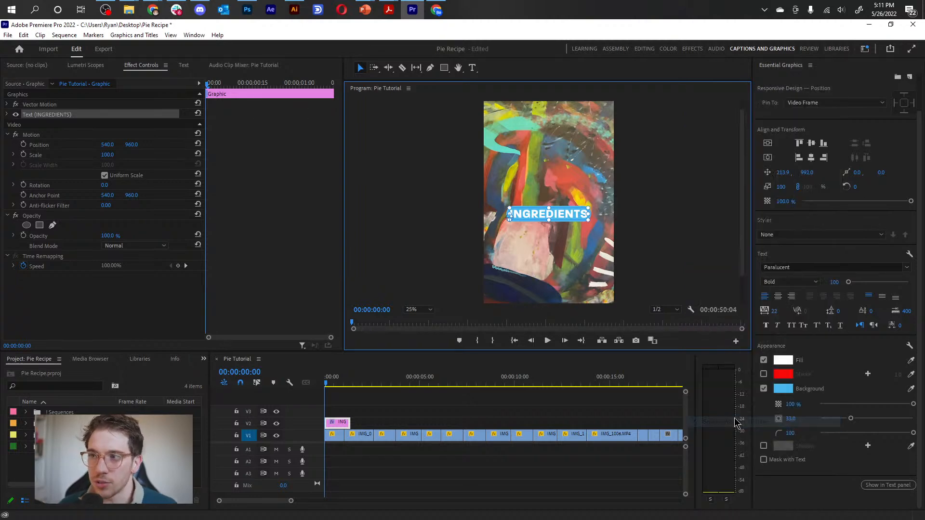
click(691, 310)
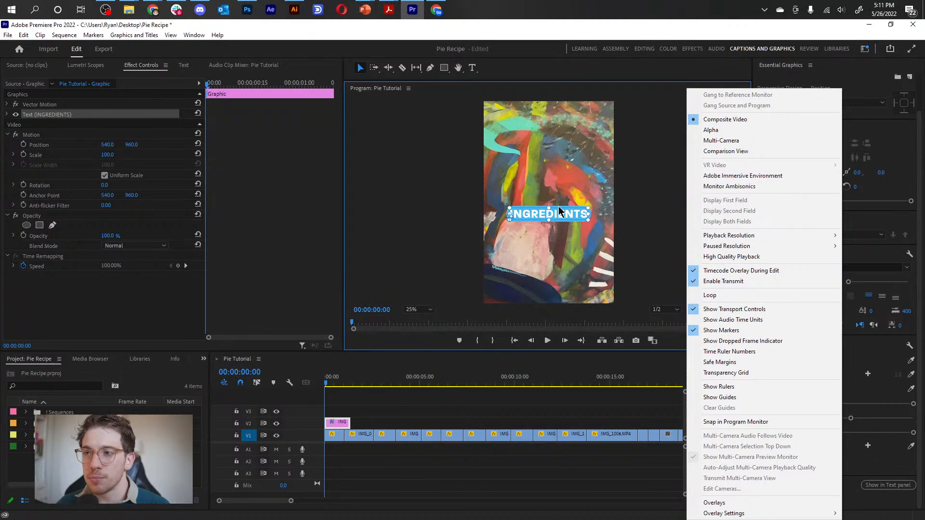
click(566, 220)
Move the INGREDIENTS text down into the lower part of the frame, to about Y 1307.9, and center it horizontally.
drag(566, 218, 563, 257)
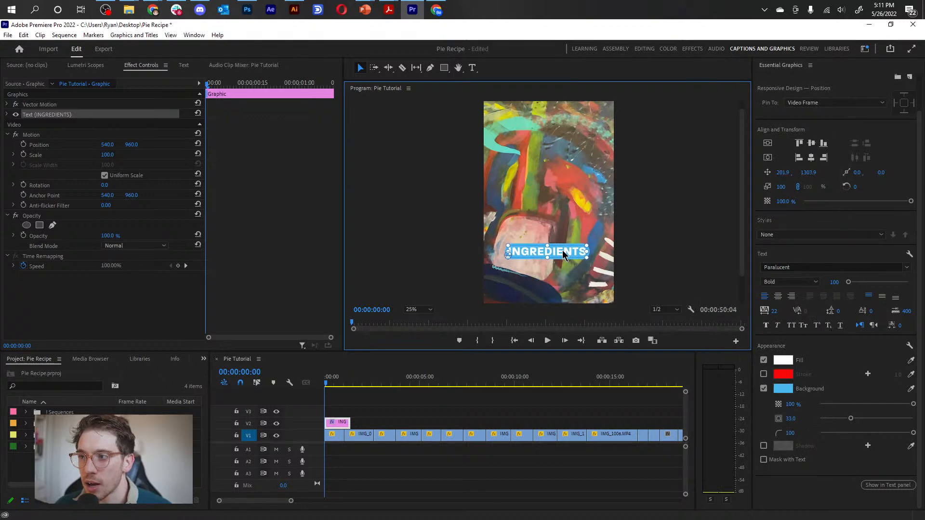
click(811, 157)
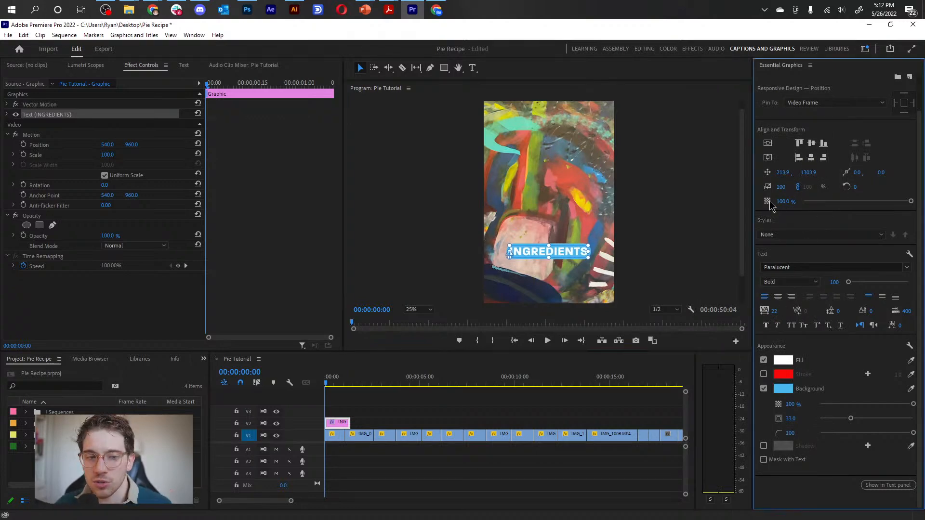
drag(572, 257, 572, 258)
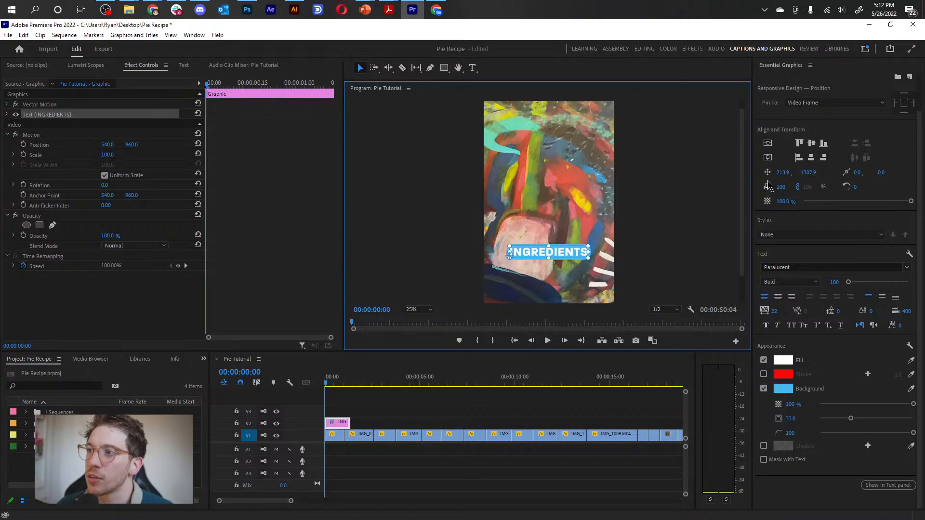
Enable keyframing for the INGREDIENTS text's Position at 00:00:00:00 and add a second keyframe with the same position at 00:00:00:06.
click(7, 114)
click(6, 104)
click(6, 104)
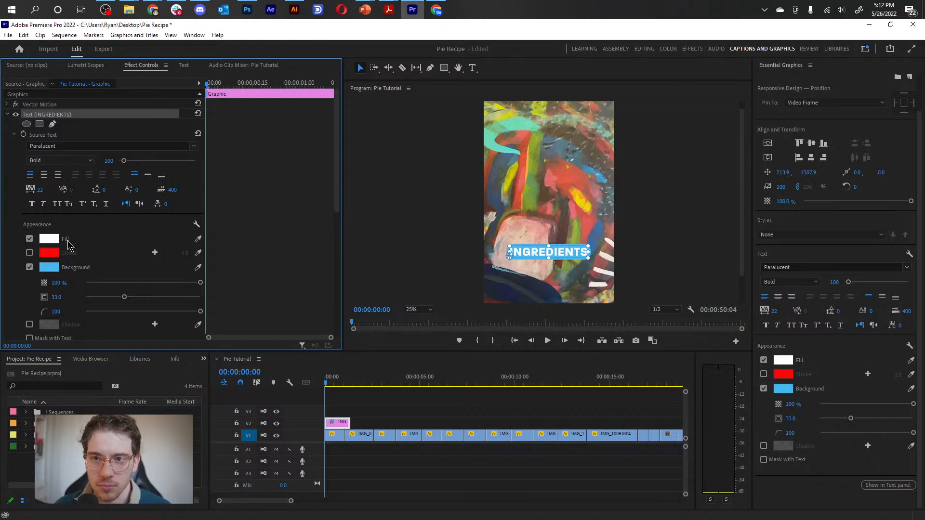
click(14, 135)
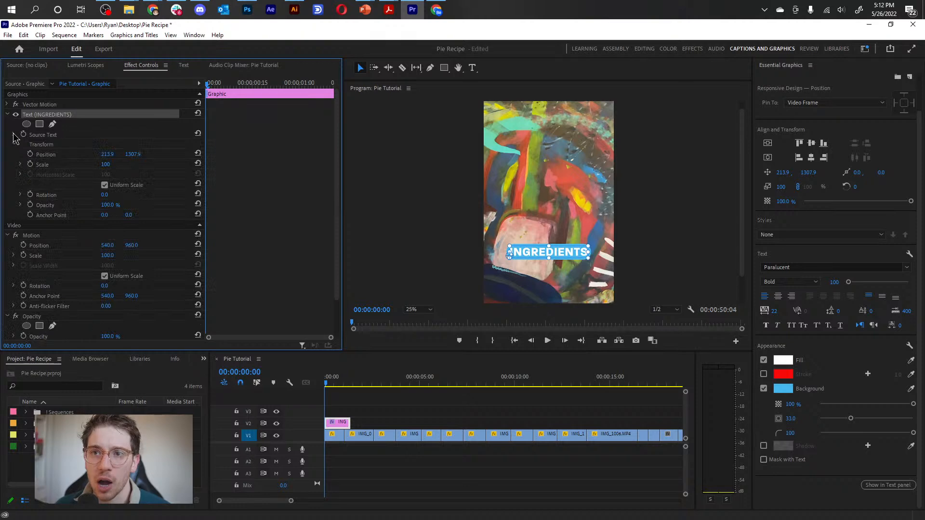
click(43, 154)
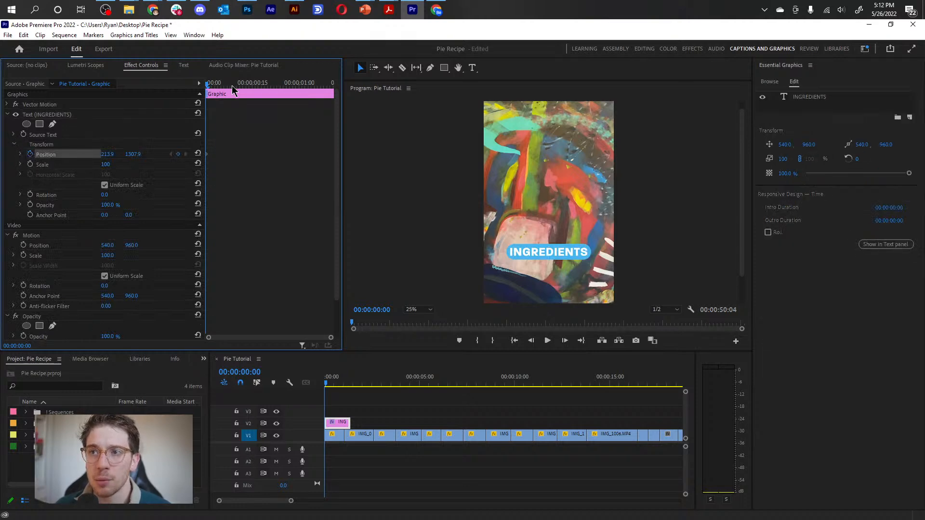
drag(208, 90, 225, 89)
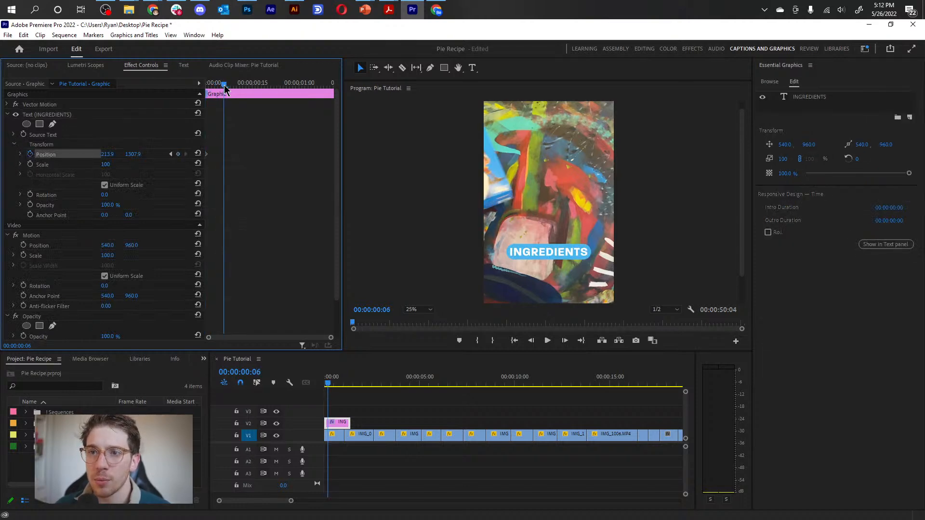
Set the vertical Position at the first keyframe to 1817.9 so the text starts below the frame, and preview the motion.
click(170, 155)
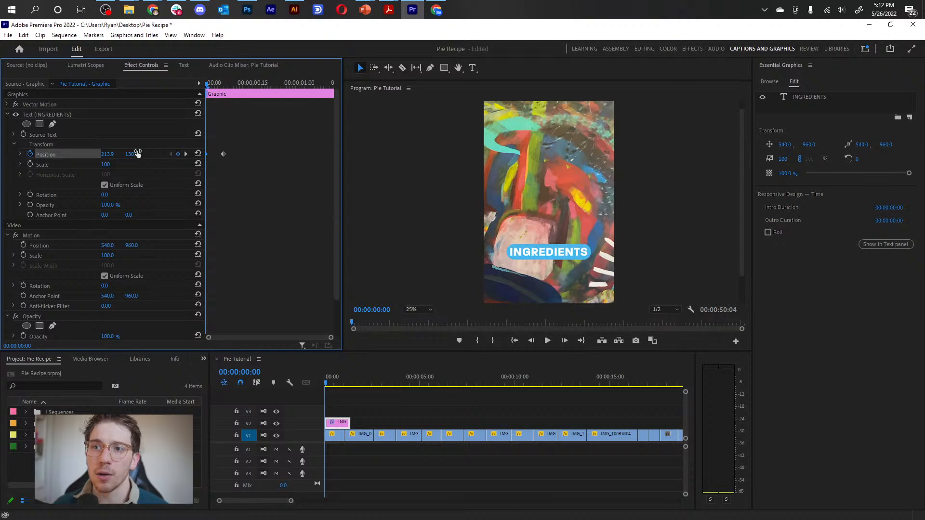
drag(135, 154, 384, 154)
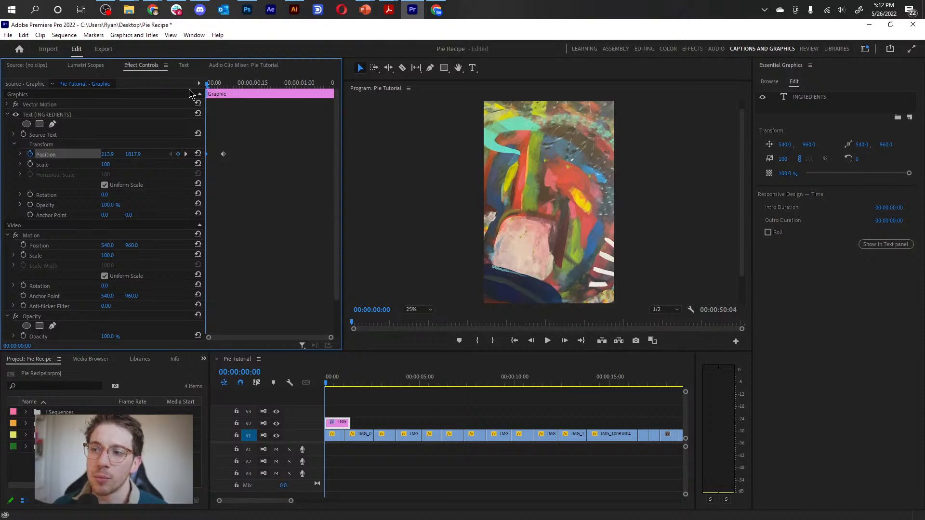
key(space)
key(space)
Move the second Position keyframe to about frame 10 and set its temporal interpolation to Ease In, previewing the animation.
drag(223, 154, 236, 155)
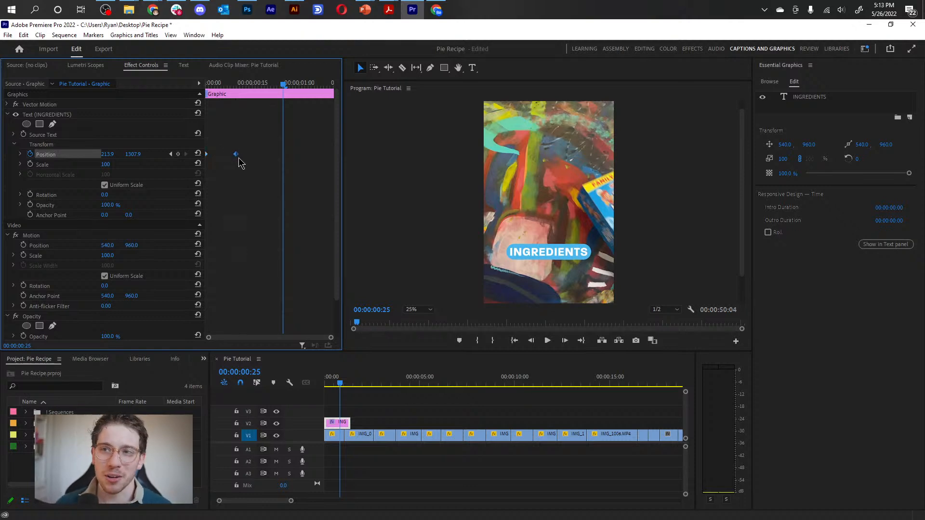
right_click(236, 154)
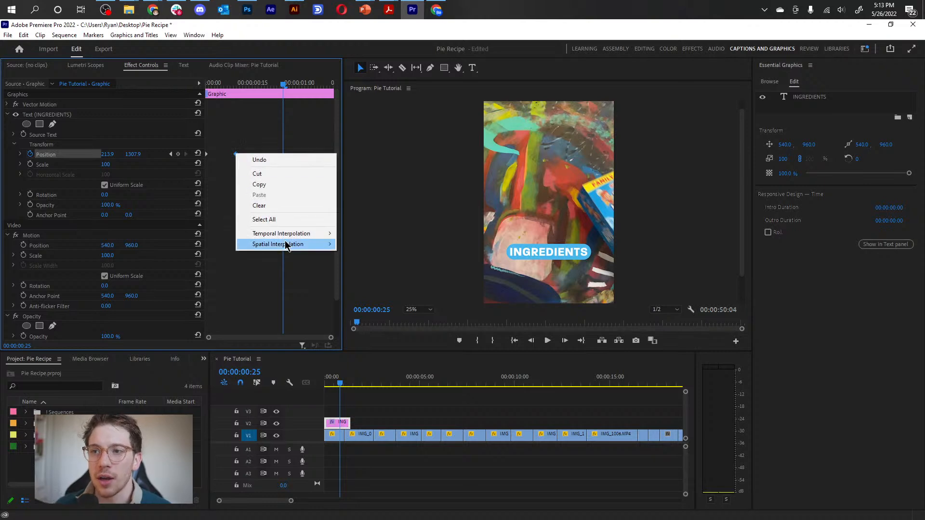
mouse_move(287, 244)
mouse_move(326, 234)
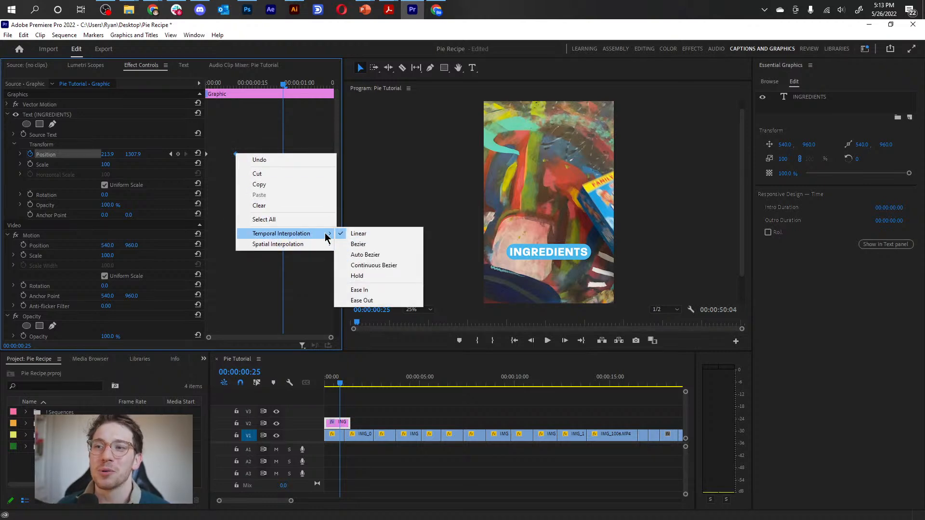
click(369, 291)
drag(234, 85, 175, 85)
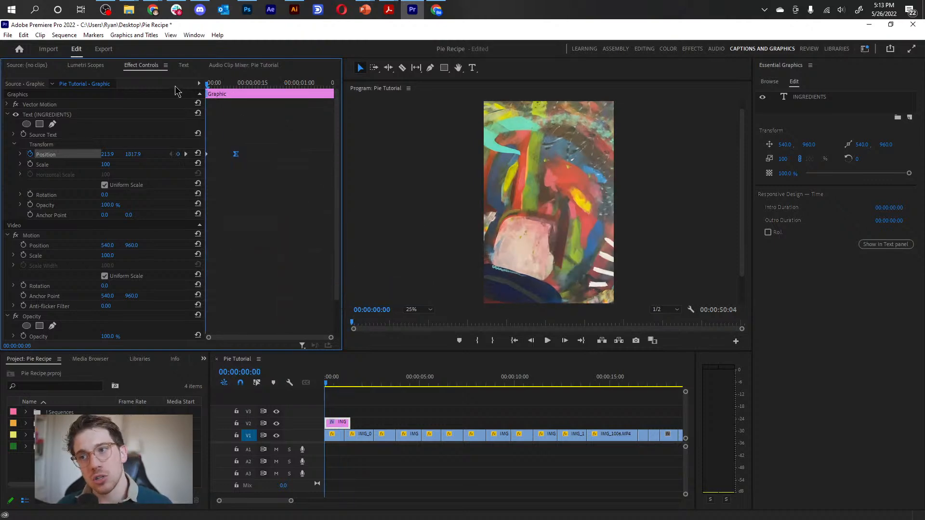
key(space)
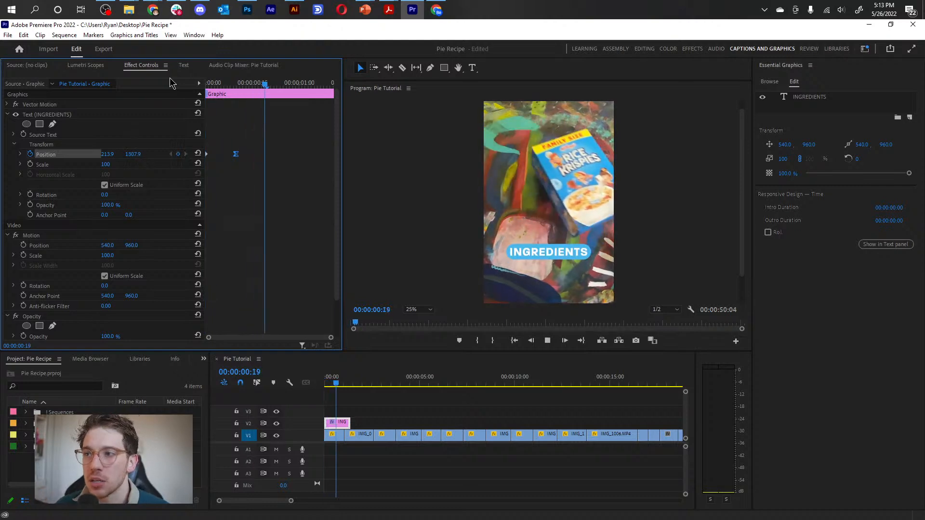
click(210, 85)
key(space)
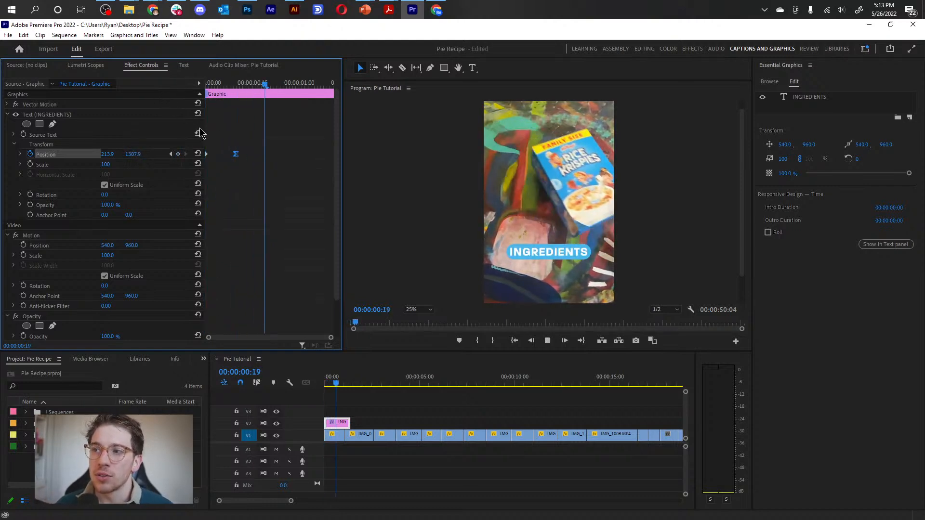
Compare the text motion without easing, and reapply Ease In temporal interpolation to the second Position keyframe.
key(space)
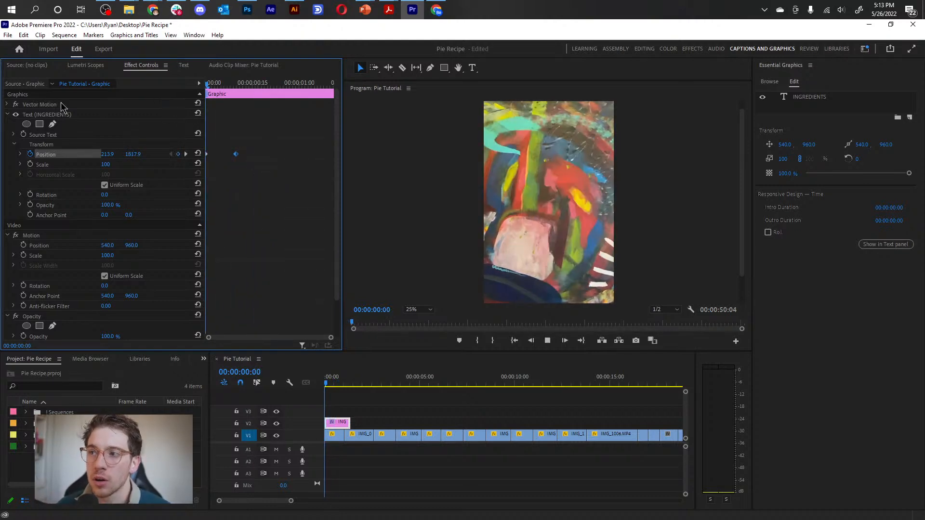
key(space)
right_click(236, 153)
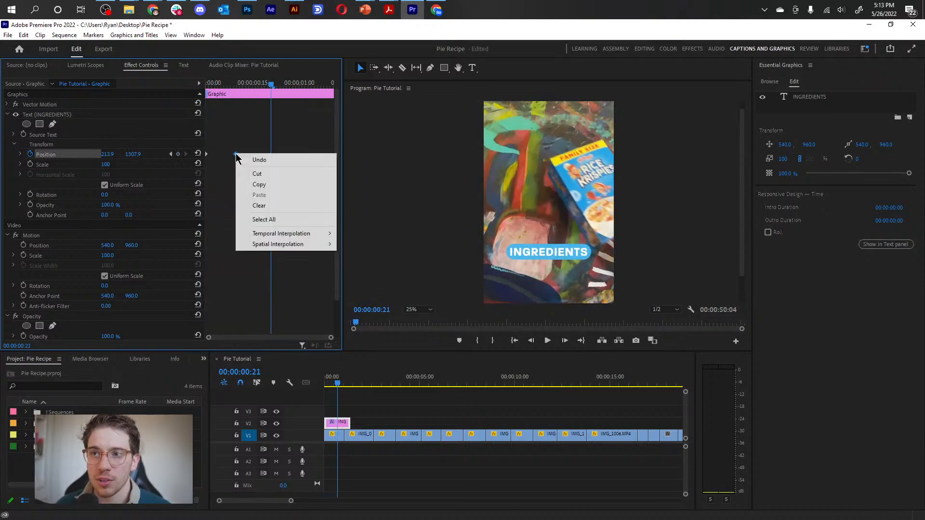
mouse_move(308, 234)
click(375, 291)
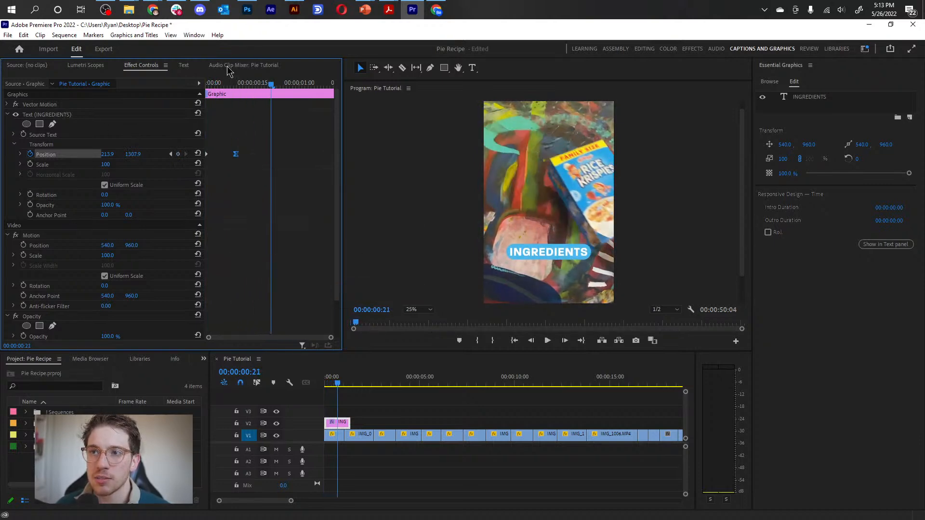
key(Home)
key(space)
key(space)
drag(207, 84, 266, 103)
click(298, 85)
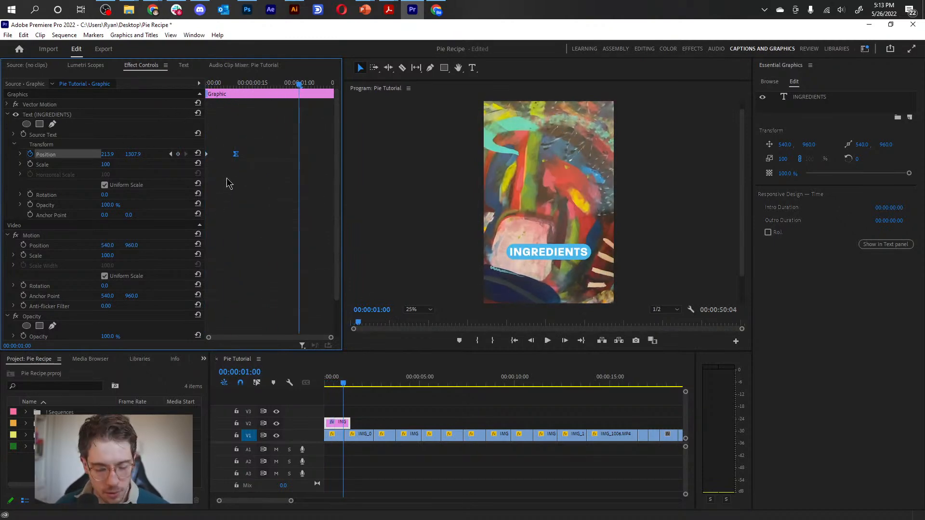
Try Hold temporal interpolation on the second Position keyframe and undo it.
right_click(235, 153)
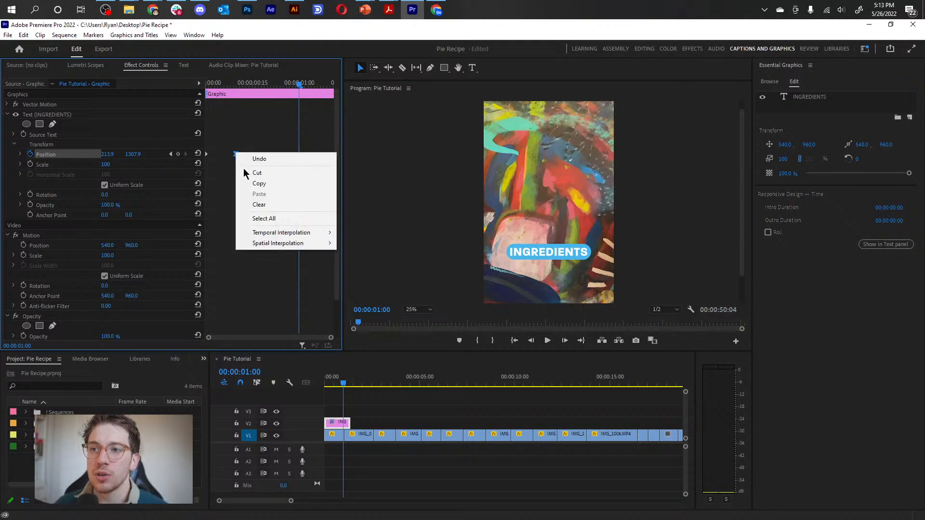
mouse_move(284, 233)
click(388, 271)
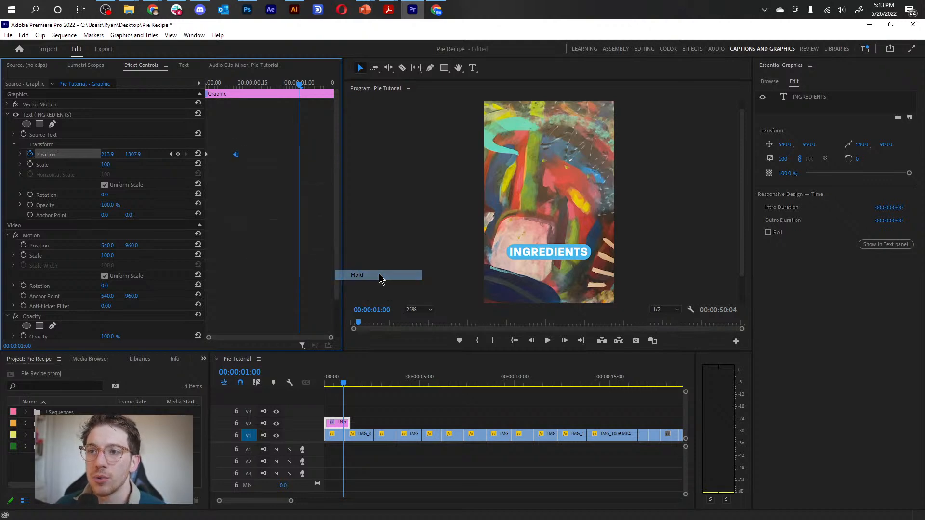
drag(235, 85, 274, 85)
key(ctrl+z)
Copy the eased Position keyframe to 00:00:00:22 and the first, off-screen keyframe to 00:00:00:29, and preview the text's exit.
click(265, 179)
drag(254, 146, 219, 181)
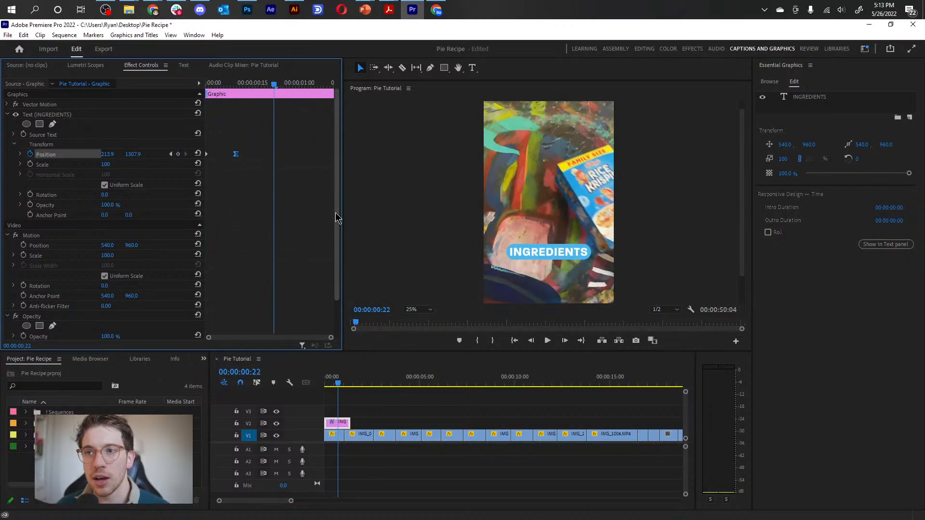
click(278, 85)
drag(279, 86, 296, 87)
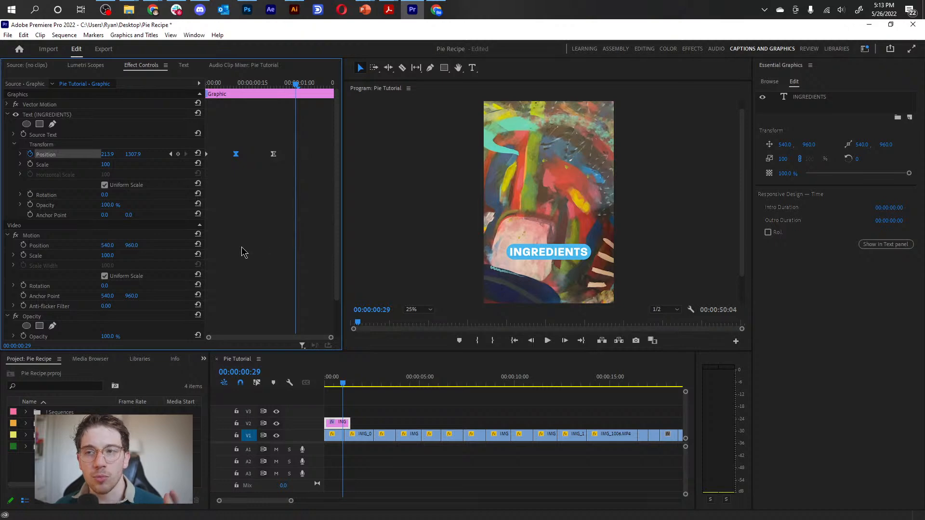
drag(216, 147, 193, 179)
key(ctrl+v)
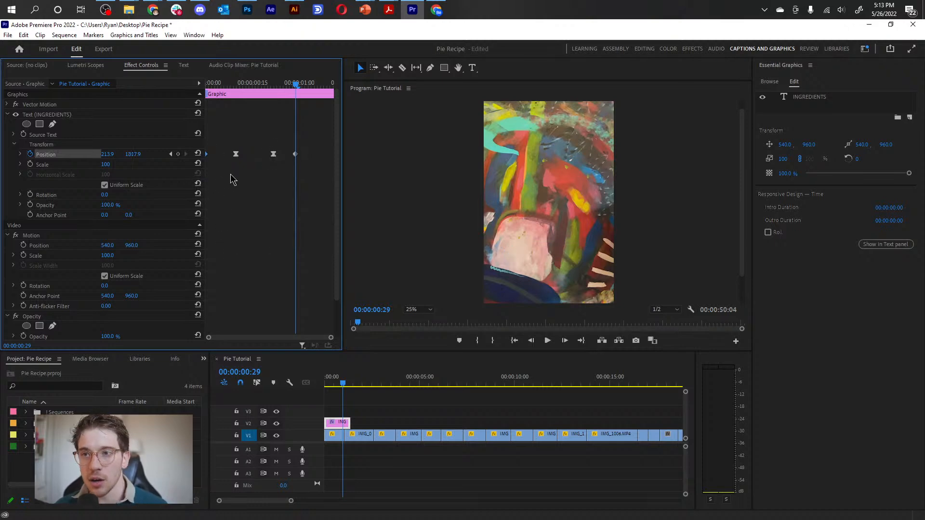
key(Home)
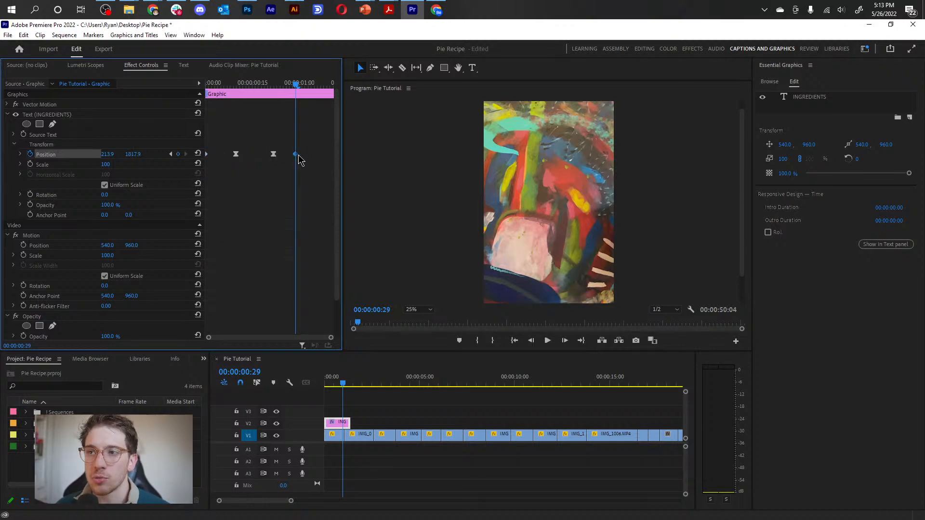
key(space)
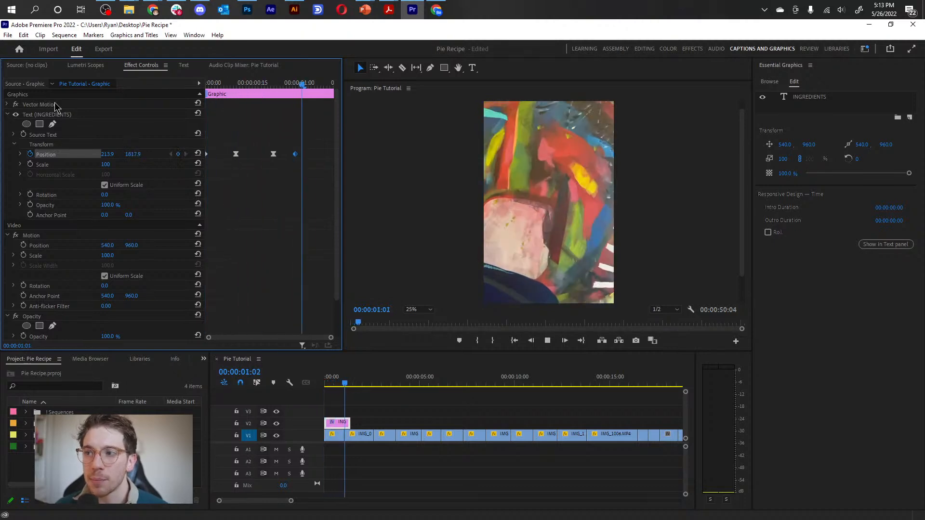
key(space)
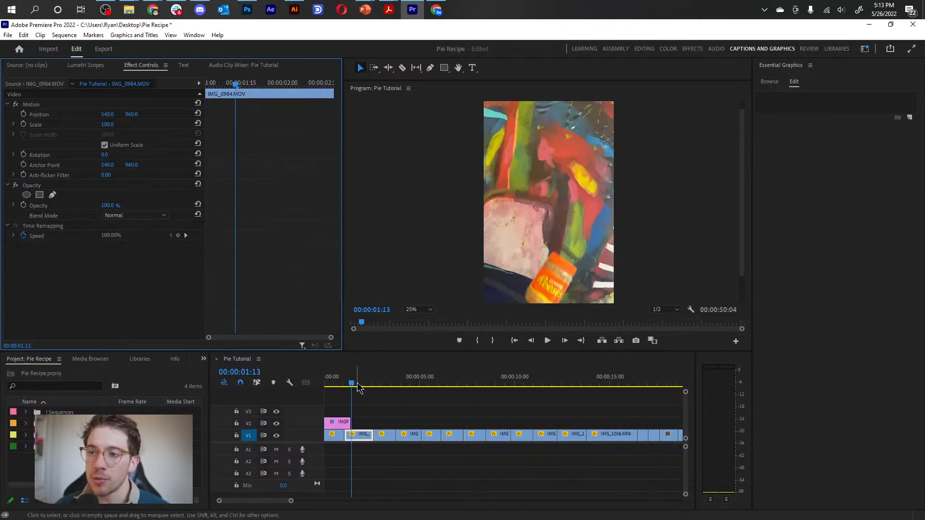
Move the last two Position keyframes of the INGREDIENTS text together so the final one sits at the clip's end.
drag(354, 384, 323, 384)
click(337, 421)
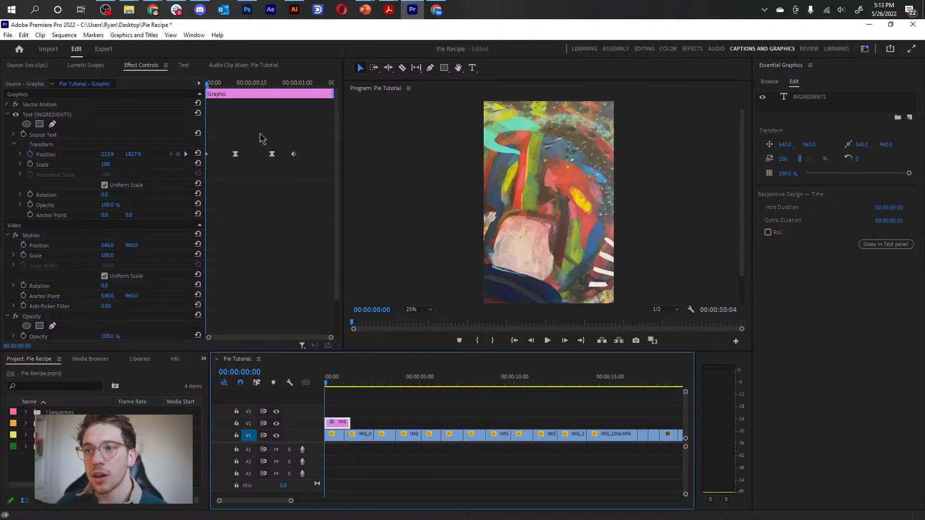
drag(260, 132, 311, 179)
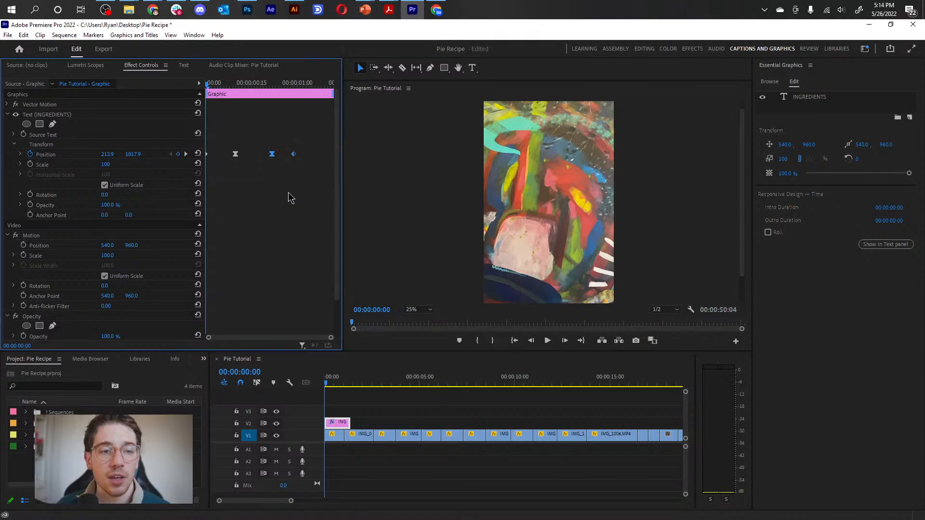
drag(272, 154, 313, 159)
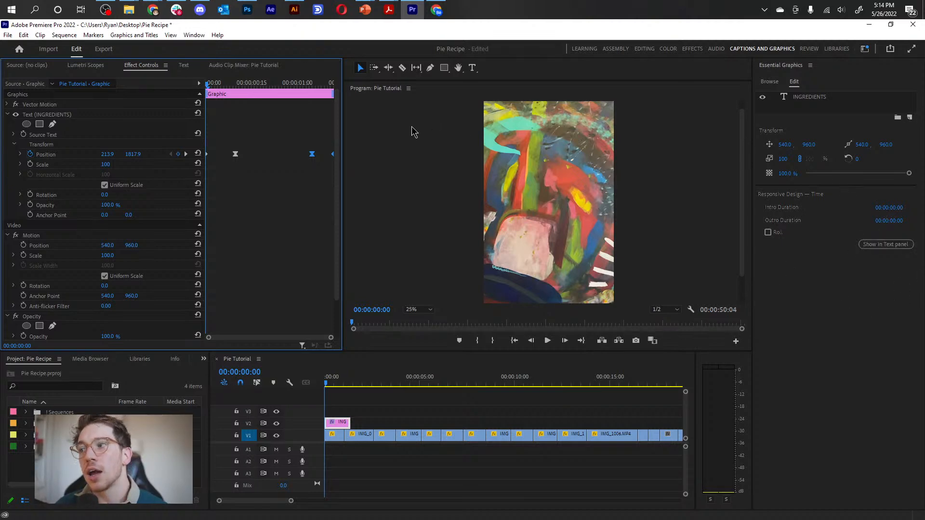
Mark the INGREDIENTS graphic's intro and outro durations so they enclose the first two and last two Position keyframes, with an 11-frame intro.
mouse_move(206, 96)
mouse_down()
mouse_move(223, 96)
mouse_move(208, 100)
mouse_up()
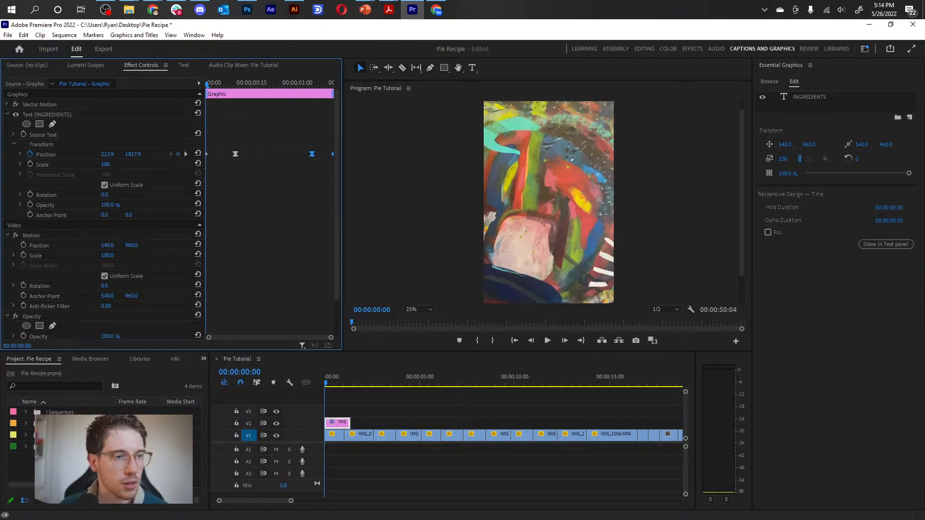
key(alt+Tab)
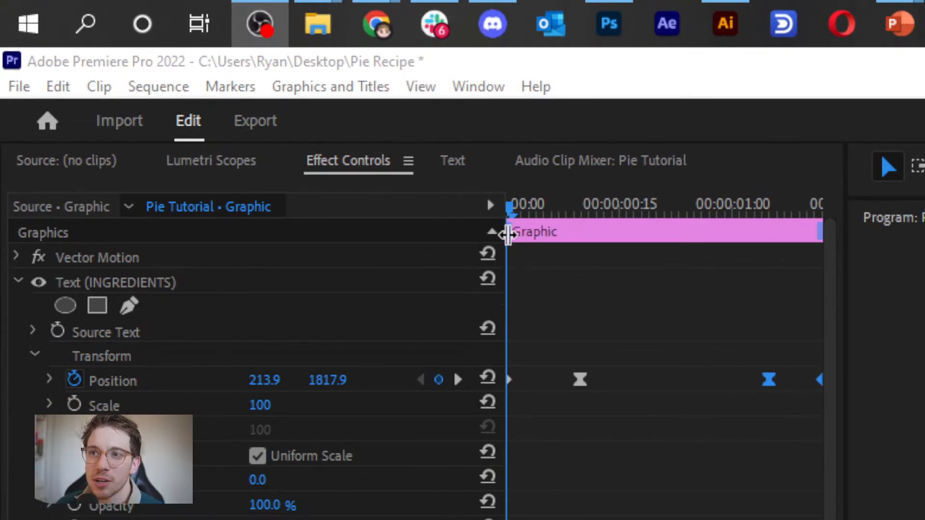
drag(506, 233, 592, 255)
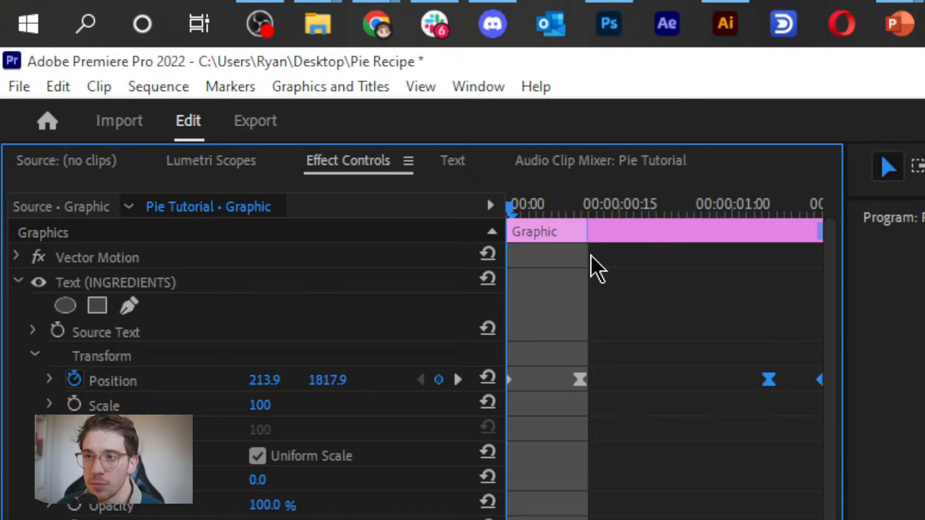
key(alt+Tab)
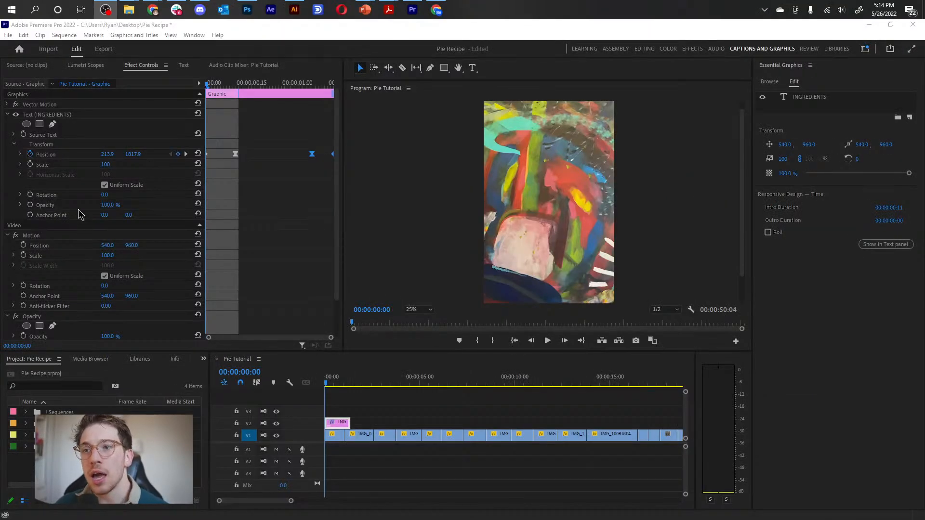
drag(332, 94, 308, 98)
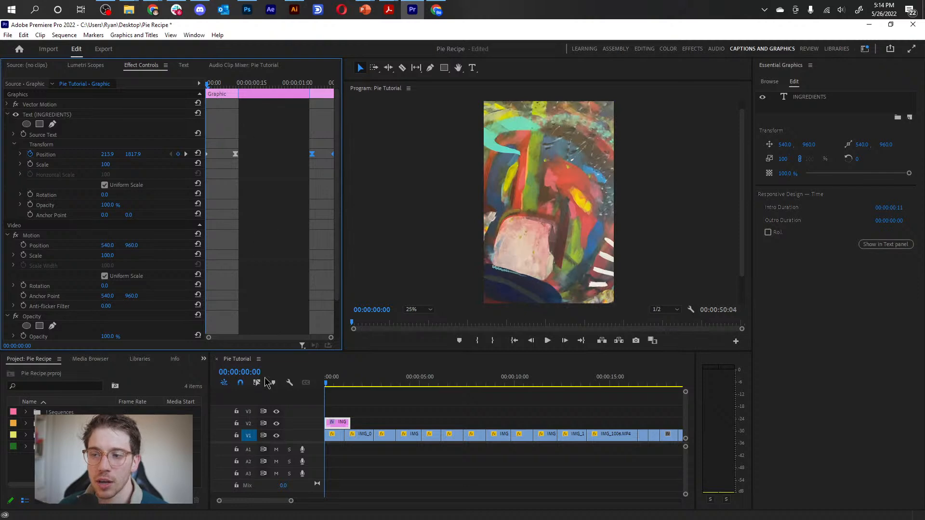
Examine the intro and outro regions marked on the INGREDIENTS clip in the timeline.
click(371, 405)
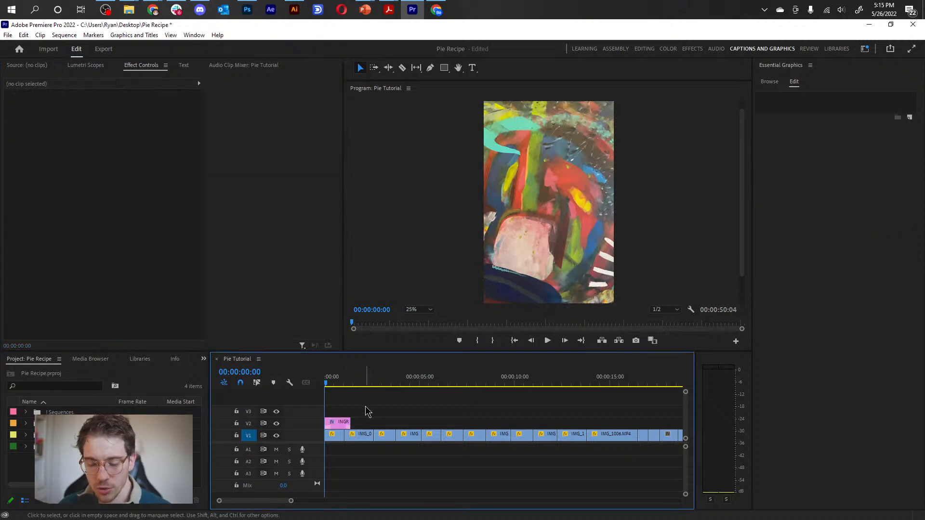
key(equal)
key(equal)
key(equal)
click(370, 424)
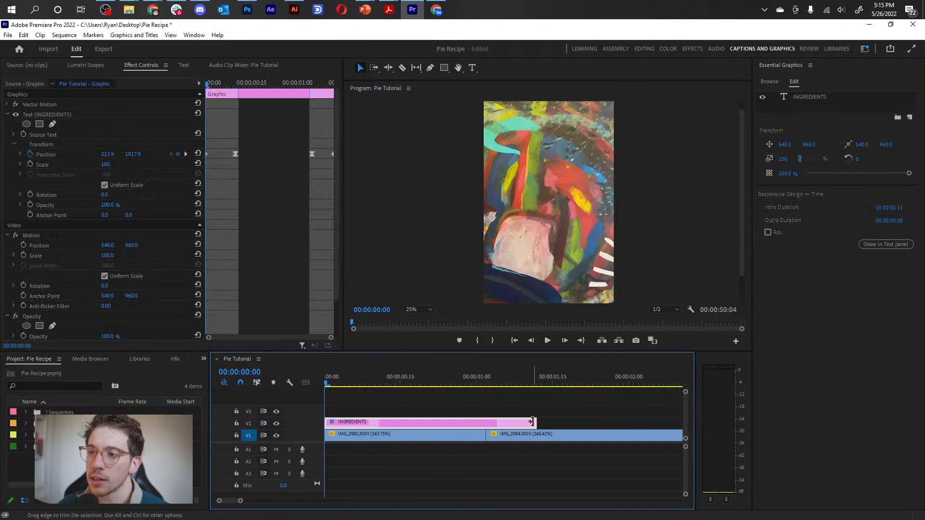
click(465, 411)
key(minus)
key(minus)
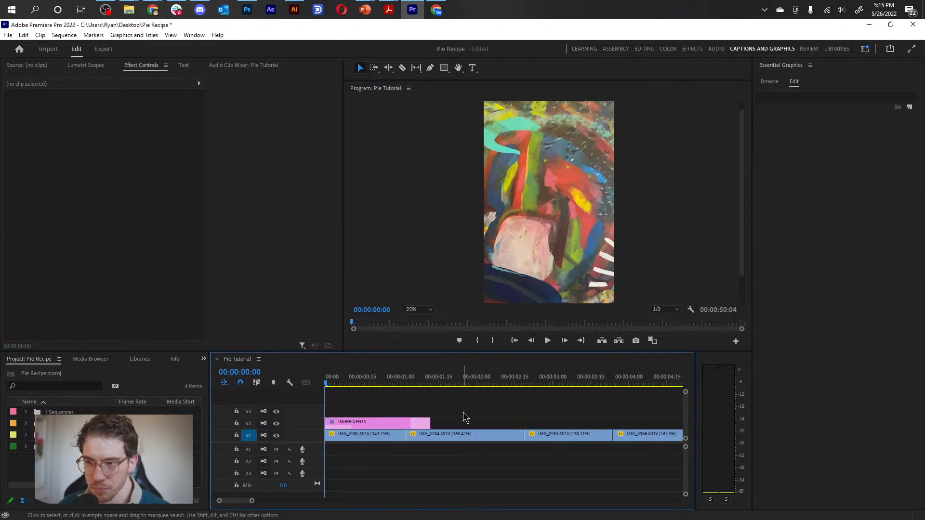
Extend the INGREDIENTS clip to the end of the IMG_0988 clip and scrub through it to preview the text animation.
click(349, 385)
drag(352, 391, 353, 387)
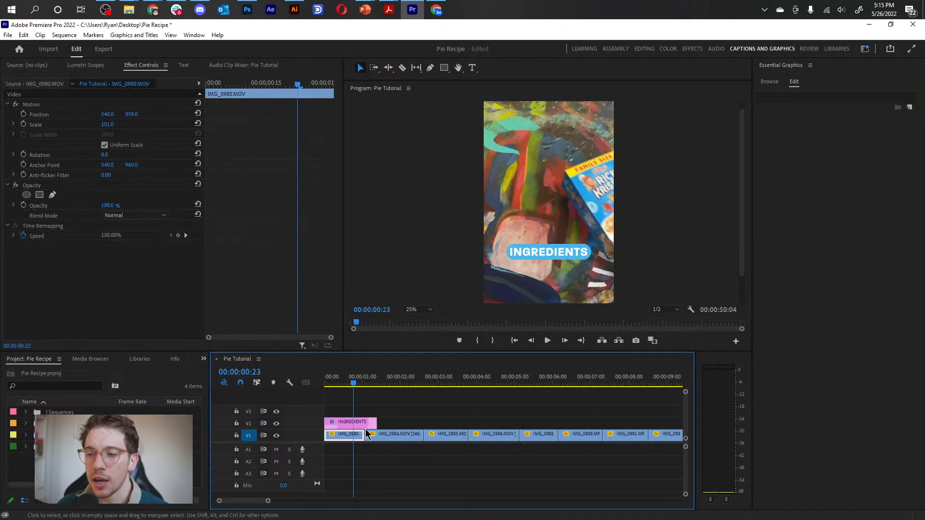
drag(377, 423, 576, 423)
mouse_move(542, 386)
mouse_down()
mouse_move(533, 385)
mouse_move(555, 385)
mouse_up()
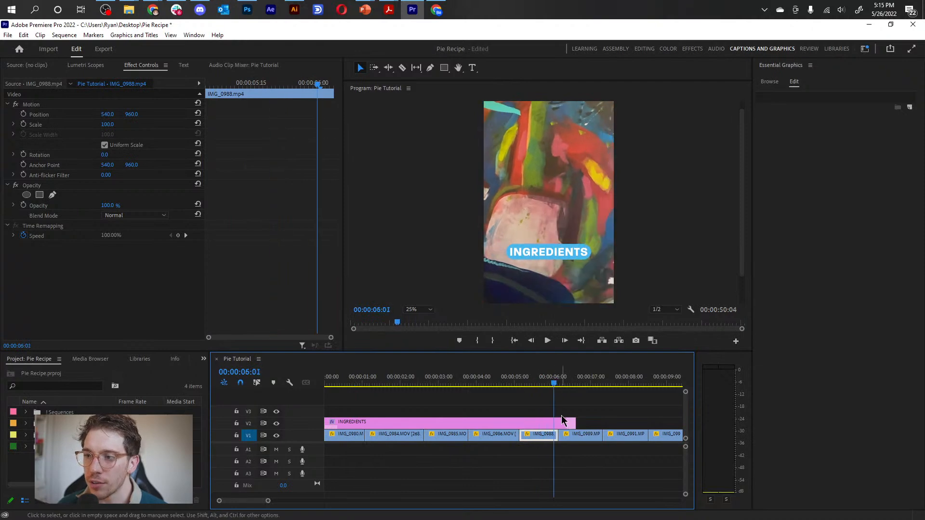
drag(574, 423, 558, 423)
drag(504, 380, 253, 416)
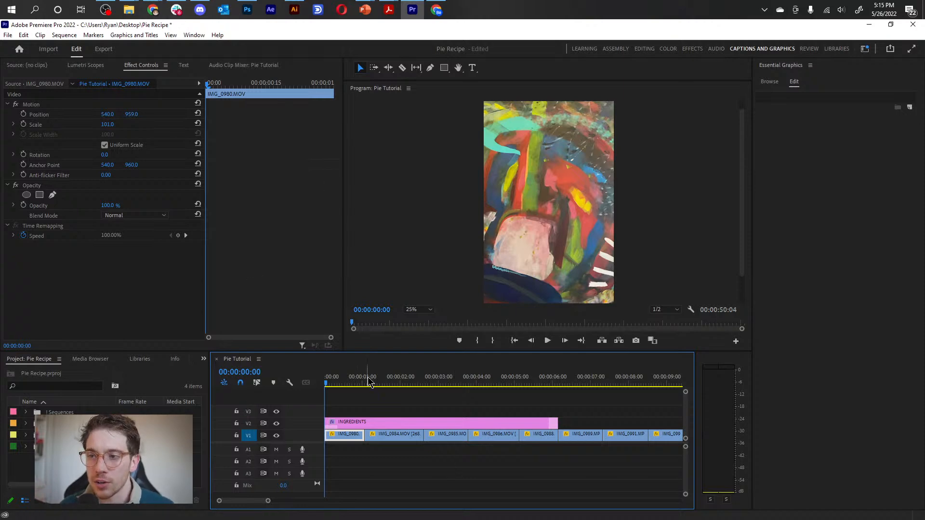
Try replacing the INGREDIENTS text with "dfgdfhdfhdgf", preview the exit animation, and undo the replacement.
click(411, 384)
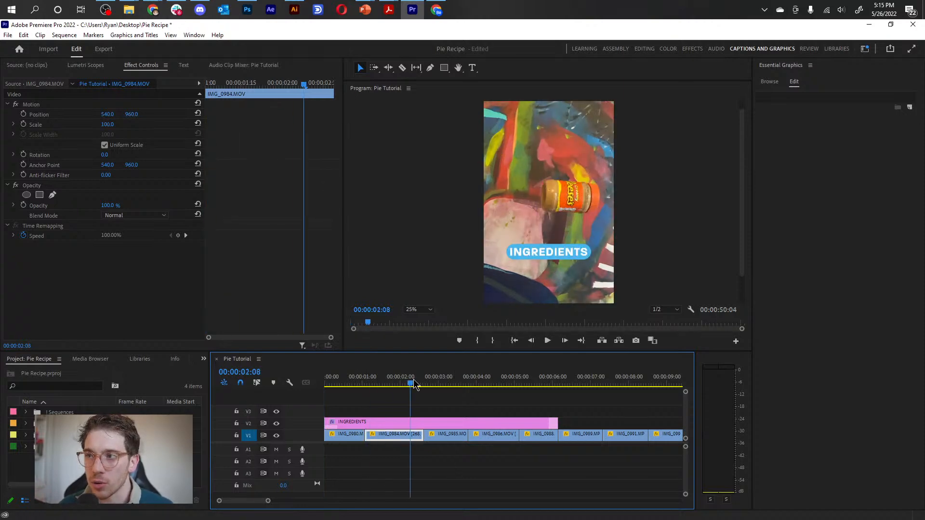
click(421, 423)
click(546, 253)
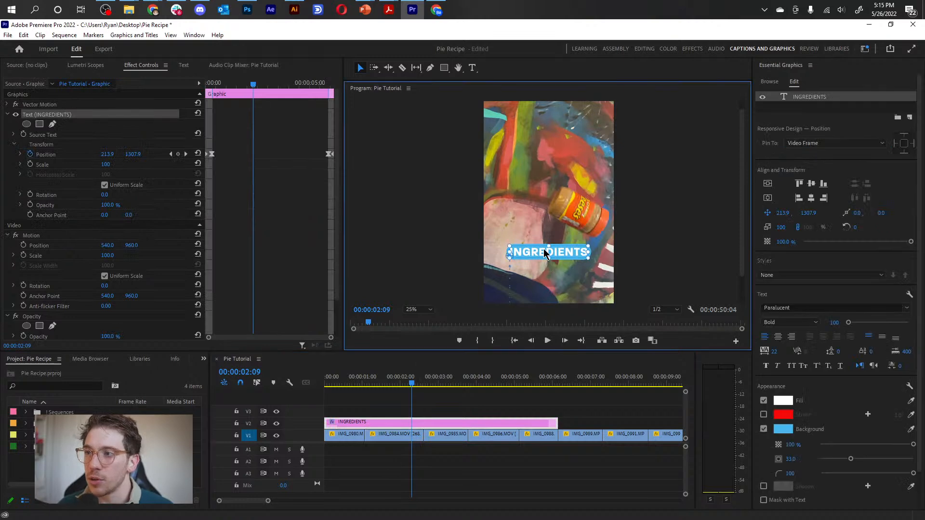
double_click(539, 257)
text(dfgdfhdfhdgf)
click(448, 414)
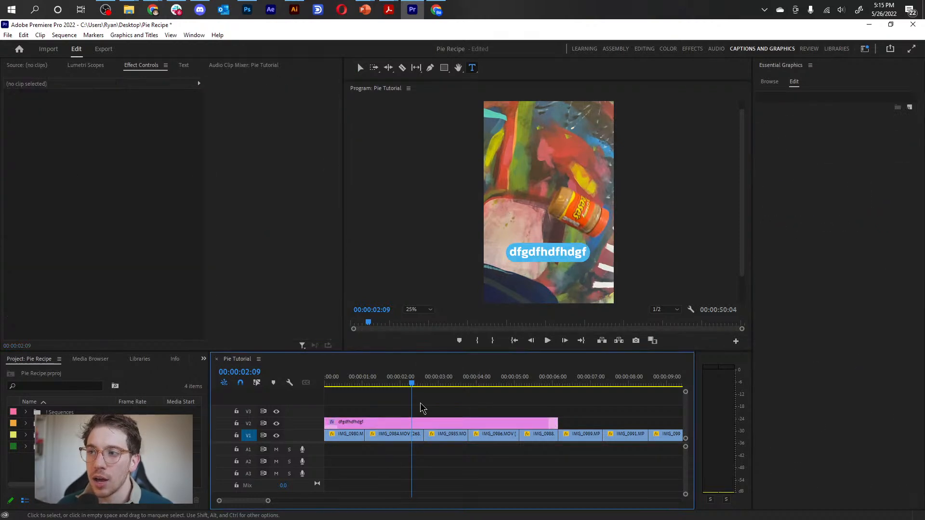
key(space)
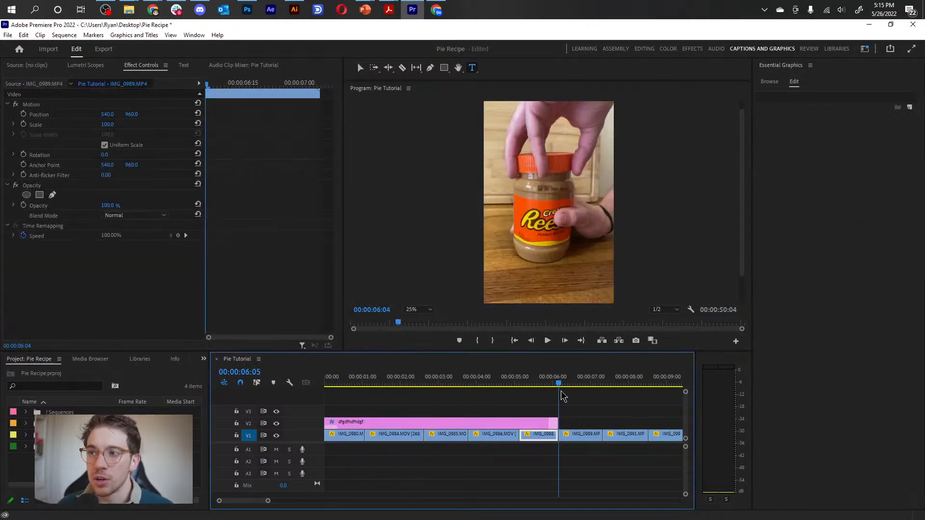
drag(436, 406, 386, 405)
key(ctrl+z)
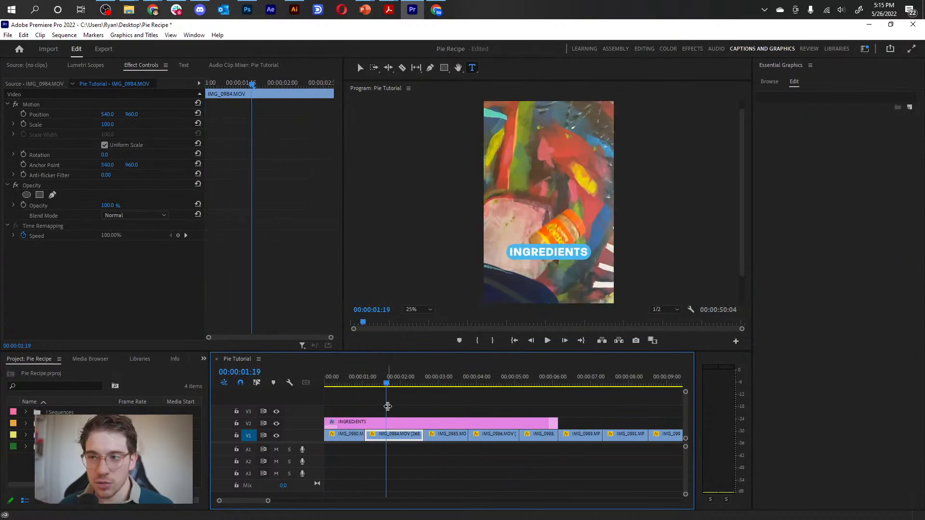
Try center alignment on the INGREDIENTS text and undo it.
click(411, 423)
double_click(559, 251)
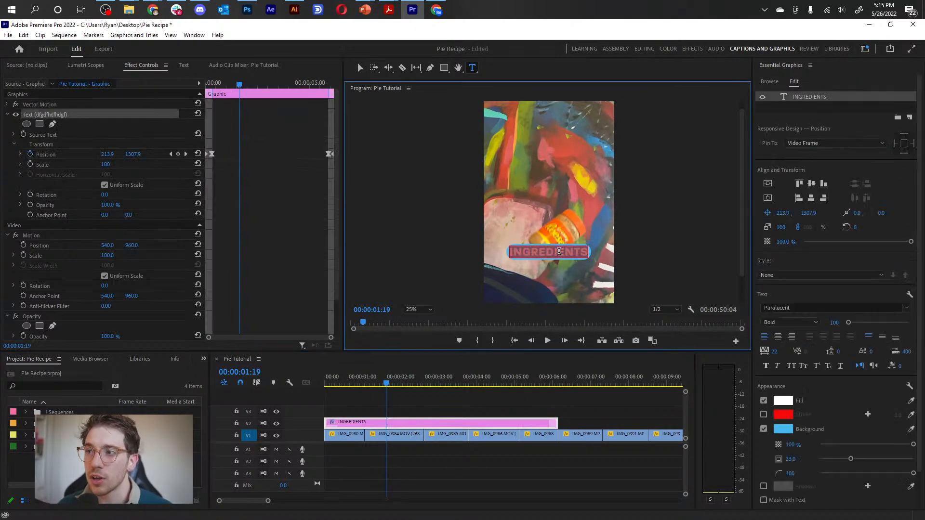
click(777, 336)
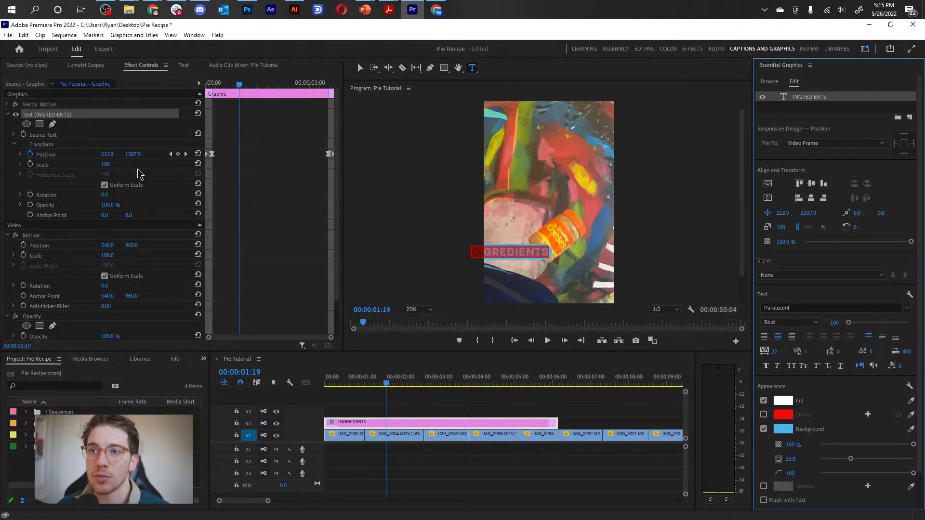
click(428, 392)
key(ctrl+z)
click(408, 408)
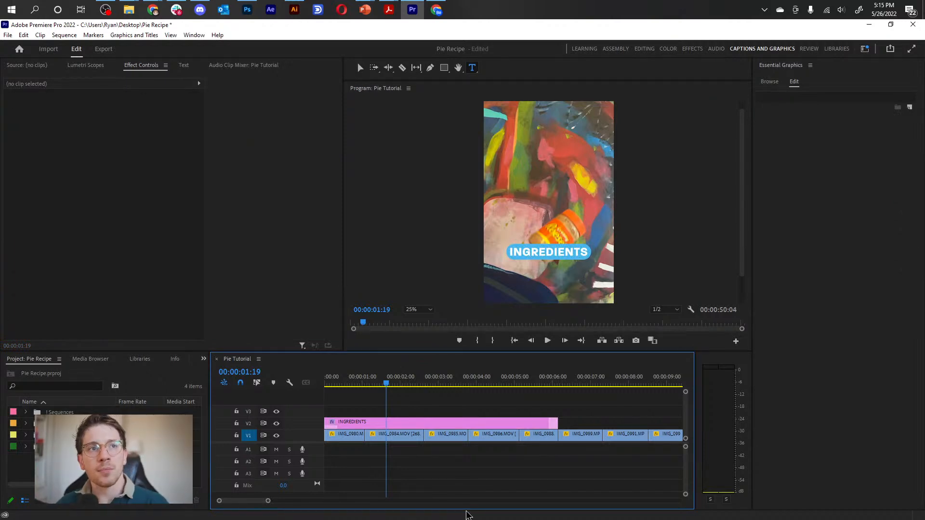
Place the playhead at 00:00:00:19 and move the INGREDIENTS clip up to track V3.
click(414, 424)
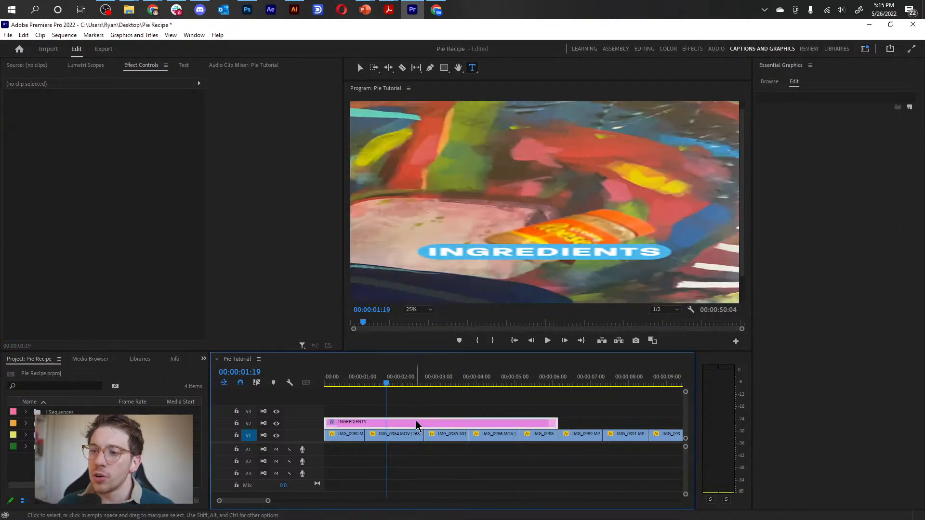
mouse_move(358, 384)
mouse_down()
mouse_move(340, 385)
mouse_move(348, 384)
mouse_up()
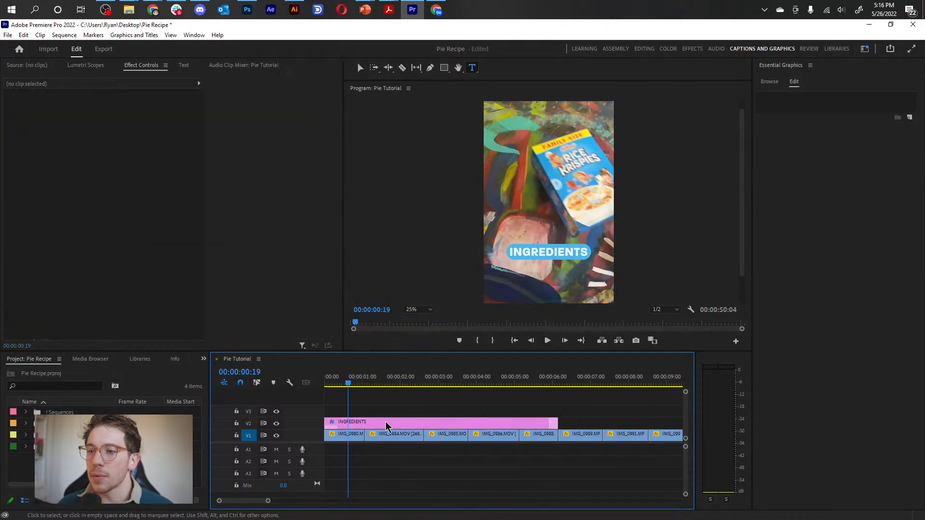
drag(387, 423, 390, 404)
click(390, 403)
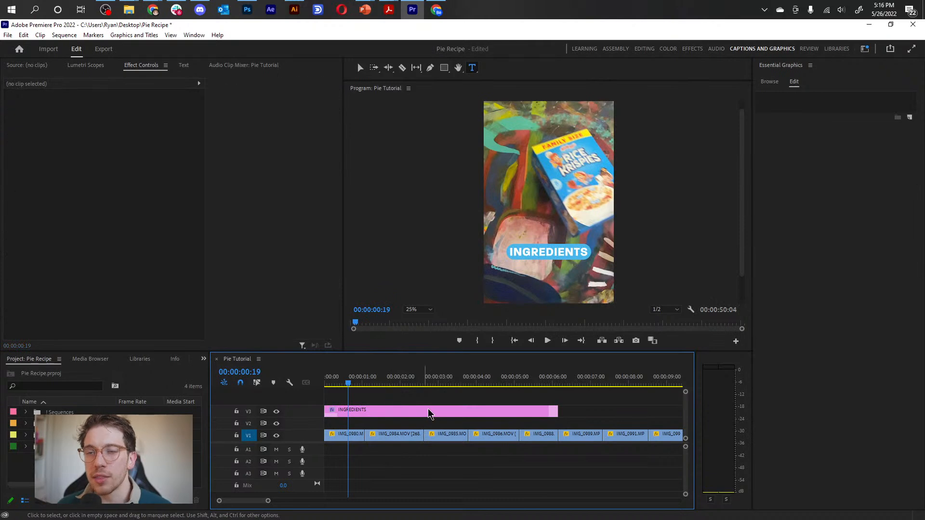
click(365, 412)
click(369, 402)
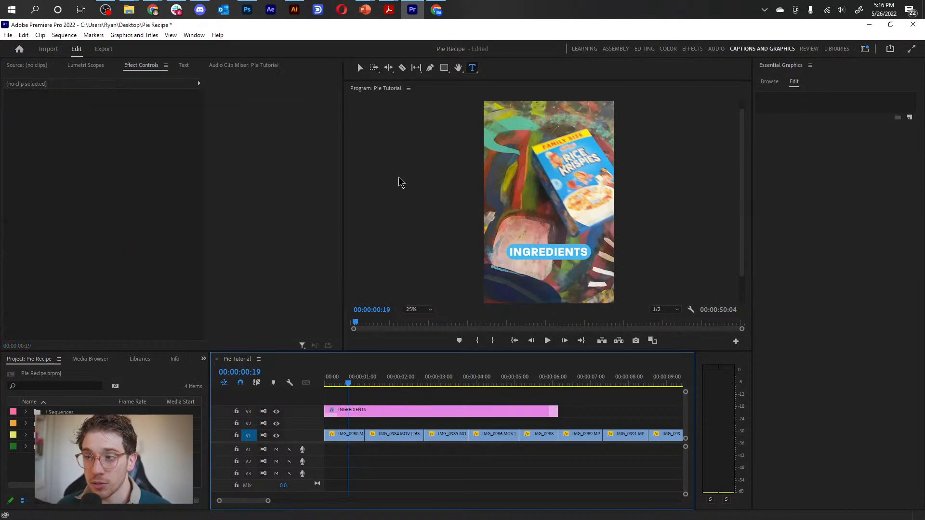
Add a "Rice Krispies" text just below INGREDIENTS in the video frame and set its font style to Medium.
click(515, 278)
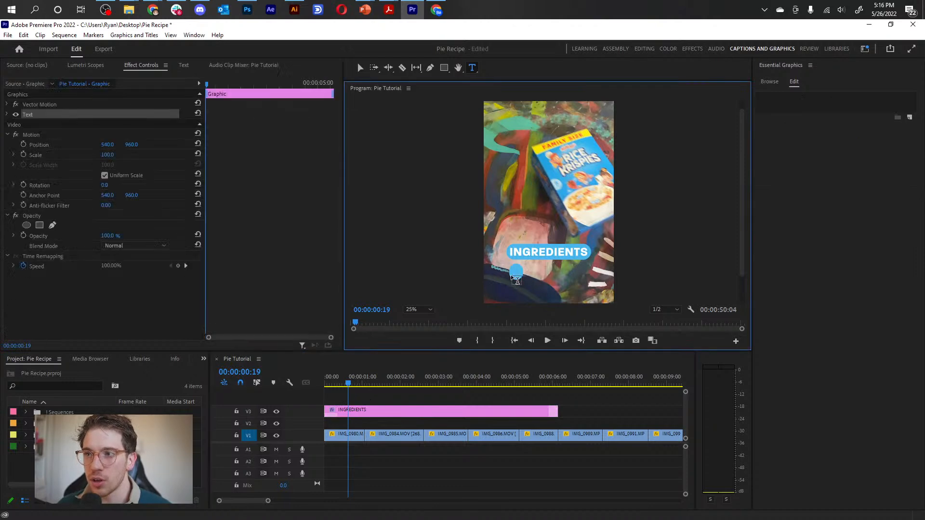
text(Rice)
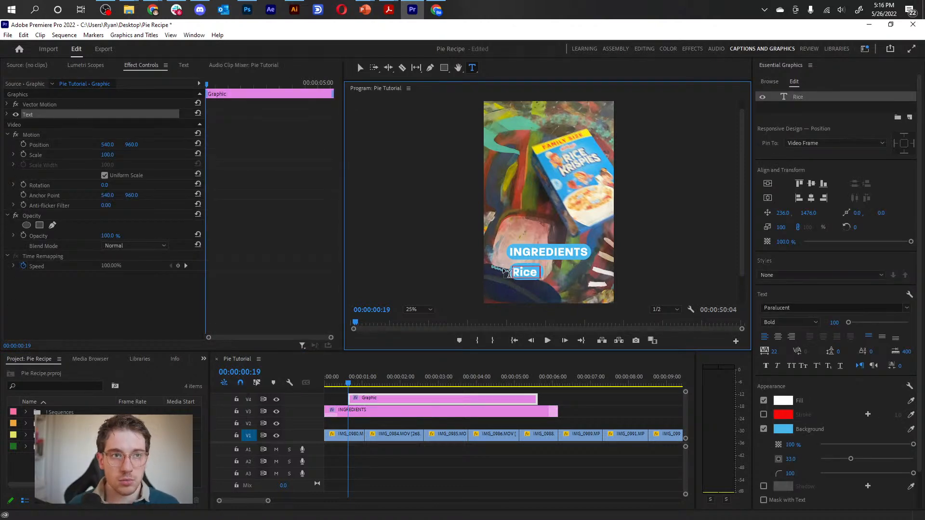
text( Krispies)
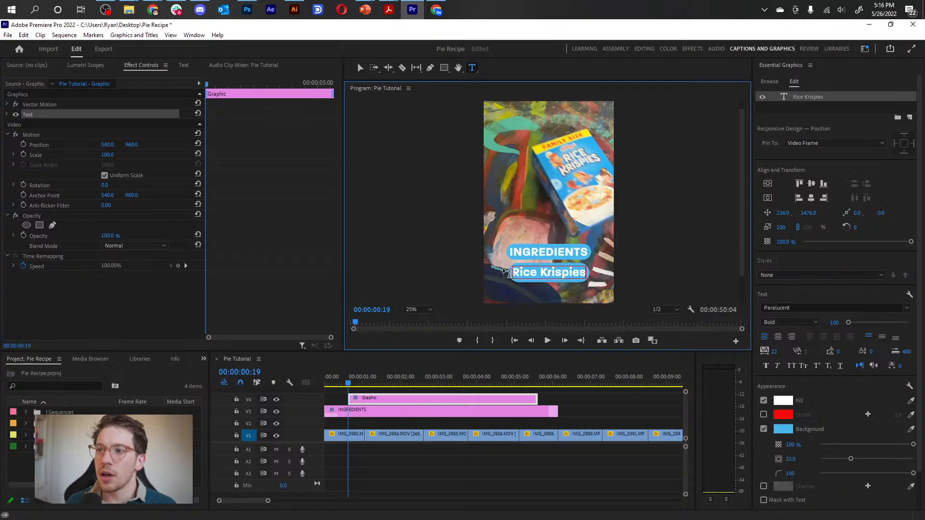
key(ctrl+a)
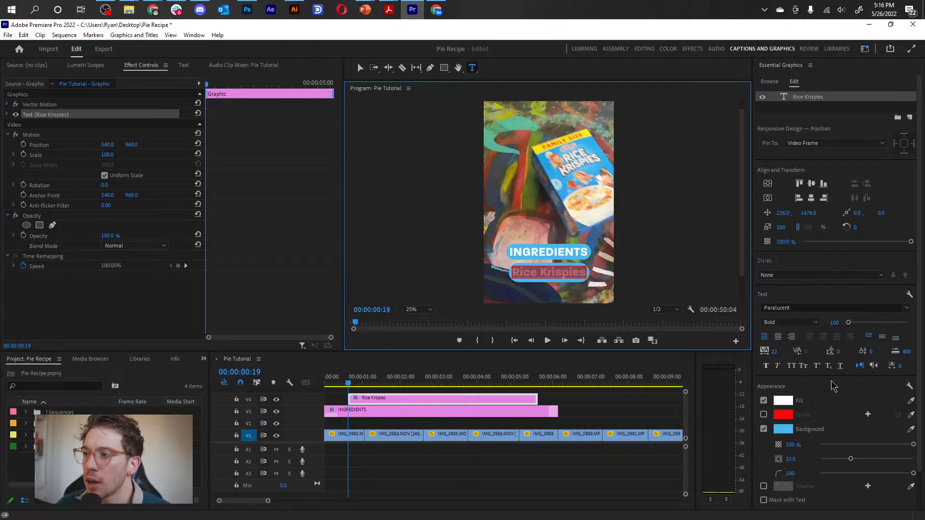
click(814, 324)
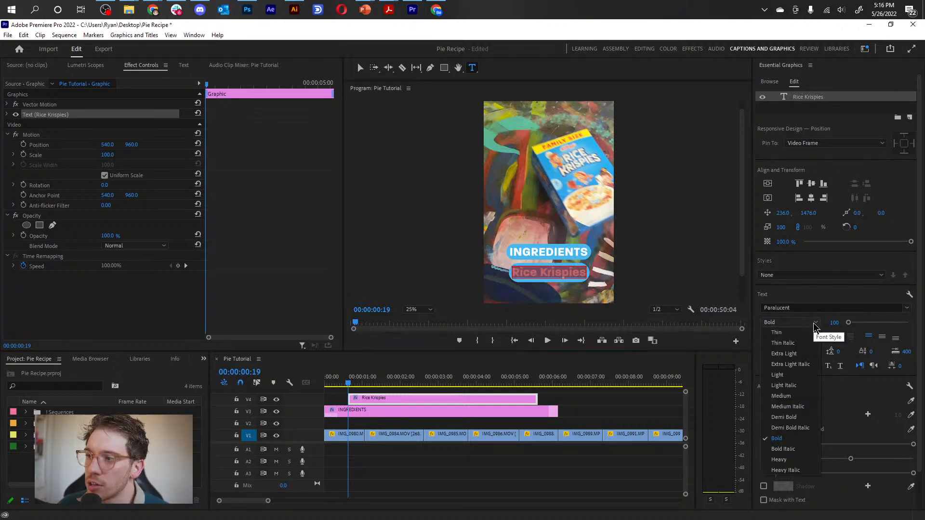
click(790, 396)
key(alt+Tab)
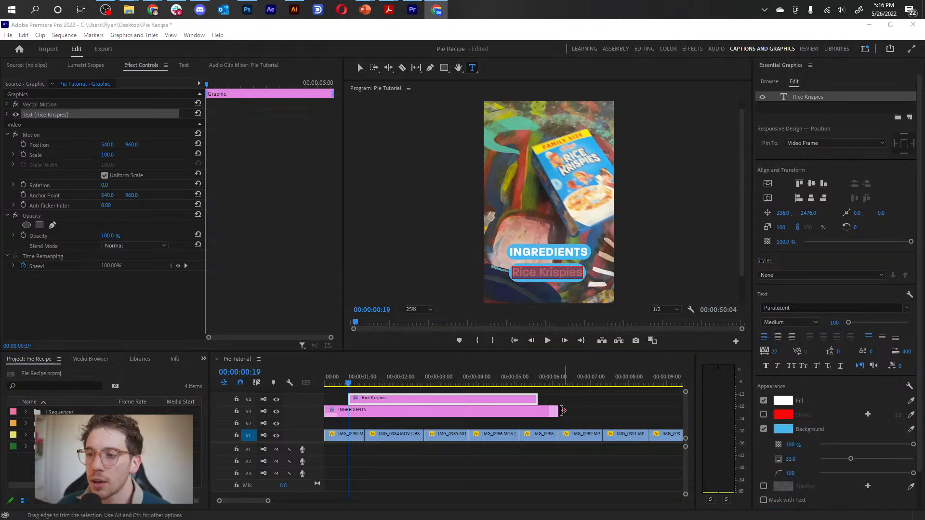
Set the Rice Krispies text's background color to black (000000).
click(539, 270)
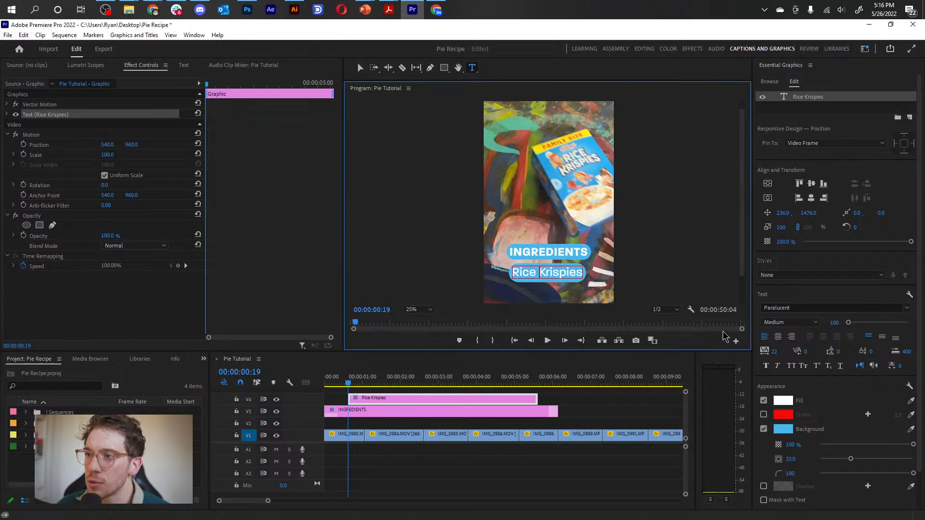
click(783, 429)
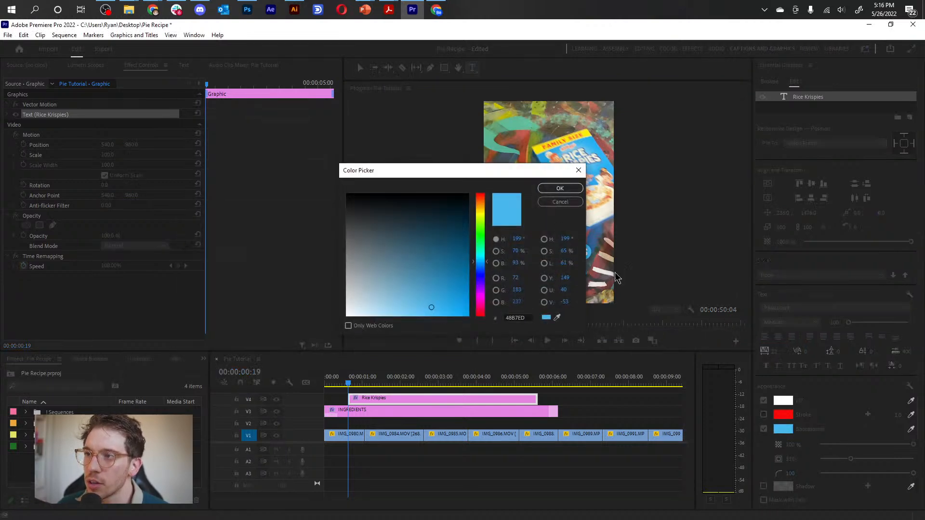
drag(431, 308, 384, 177)
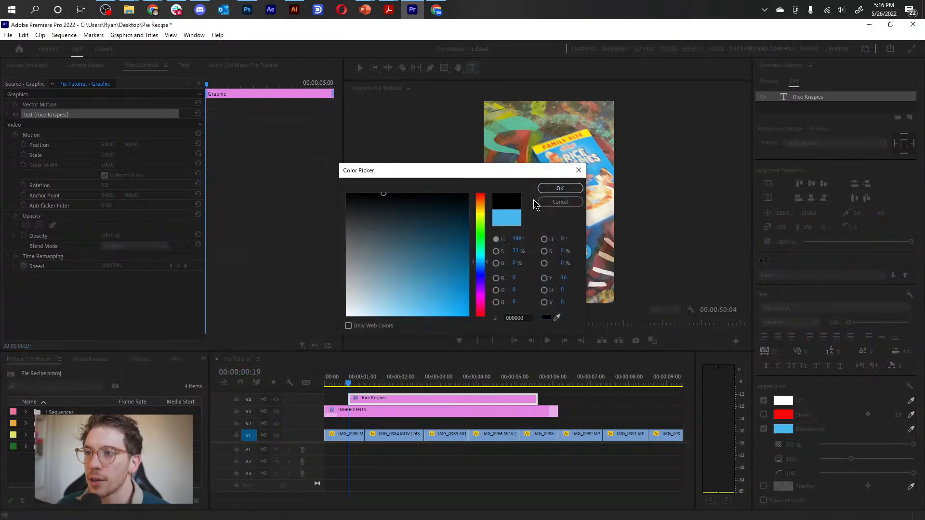
click(554, 188)
Set the Rice Krispies text's background color to white (FFFFFF) and its fill color to black (000000).
click(537, 272)
key(ctrl+a)
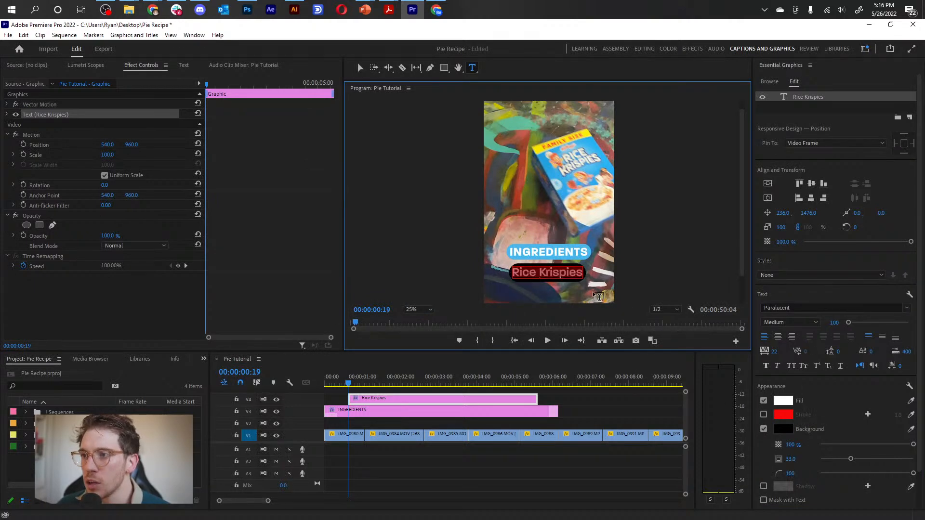
click(785, 432)
drag(381, 241, 324, 326)
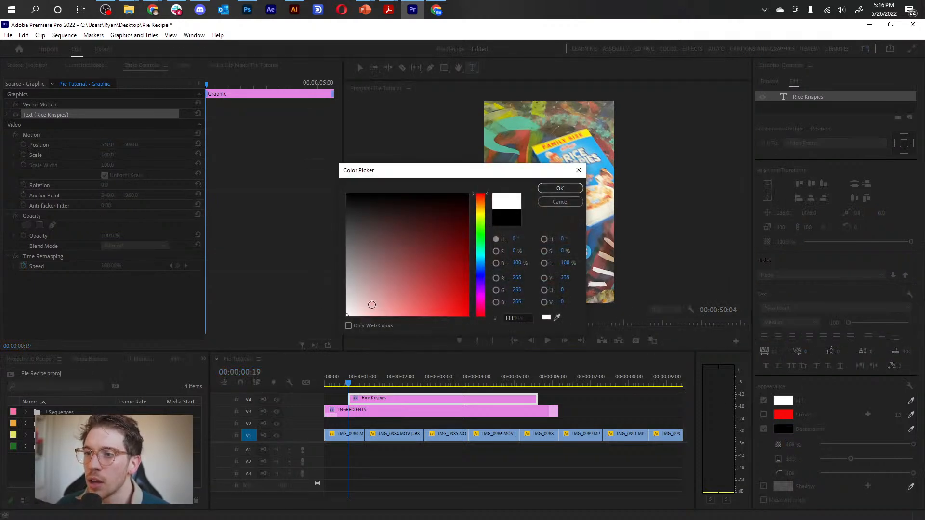
click(554, 188)
click(783, 402)
drag(355, 222, 341, 185)
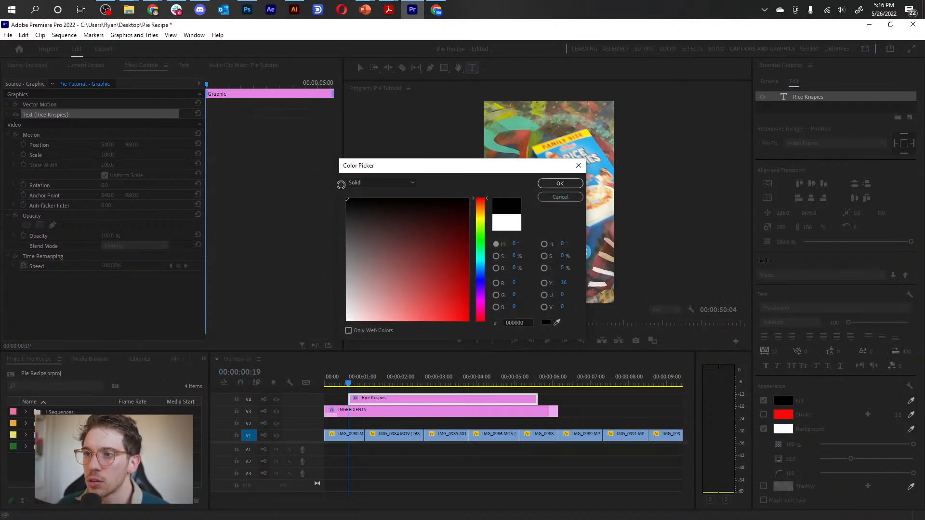
click(560, 183)
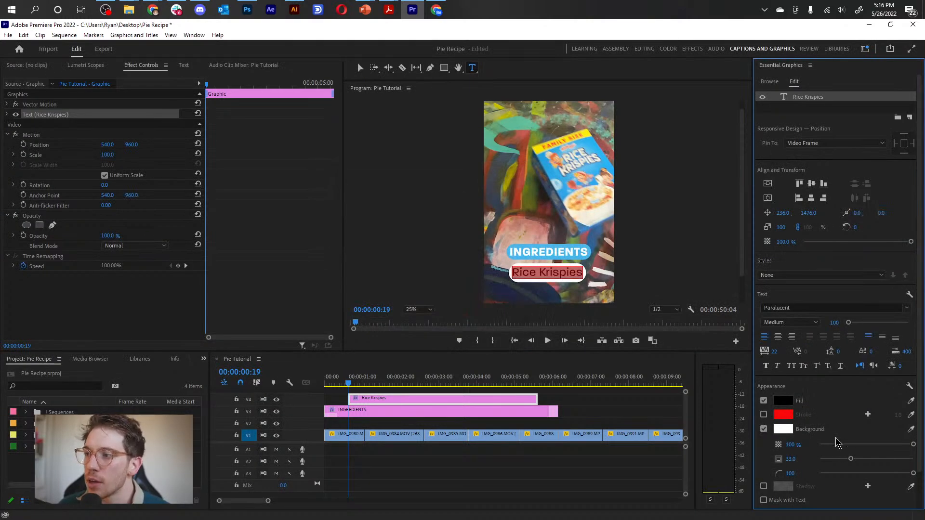
Set the Rice Krispies background's corner radius to about 51 and move the text up above INGREDIENTS to a vertical position of about 740.
click(912, 474)
mouse_move(873, 477)
mouse_down()
mouse_move(850, 477)
mouse_move(868, 465)
mouse_up()
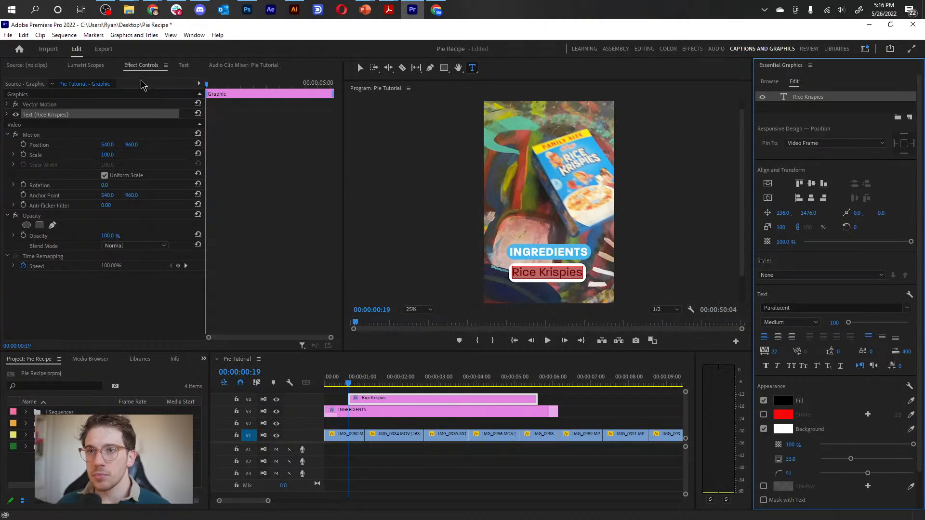
click(360, 67)
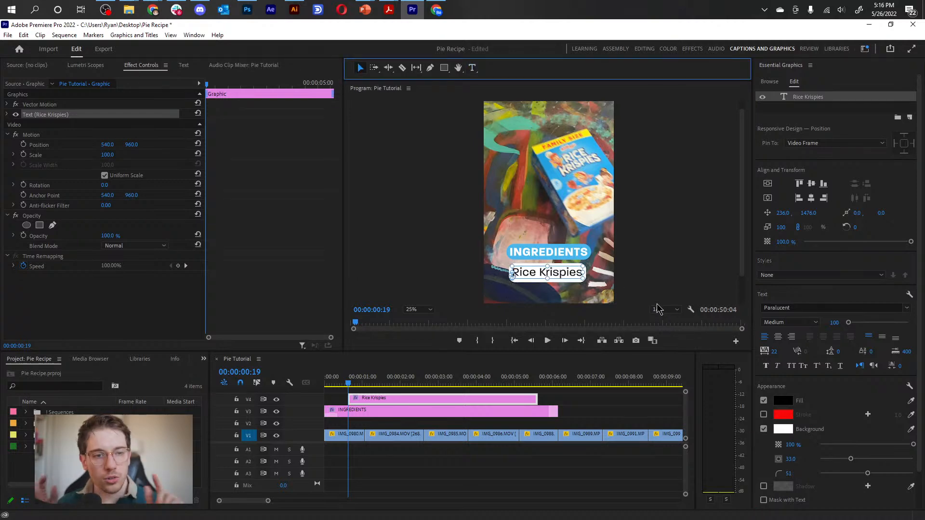
drag(557, 280, 563, 188)
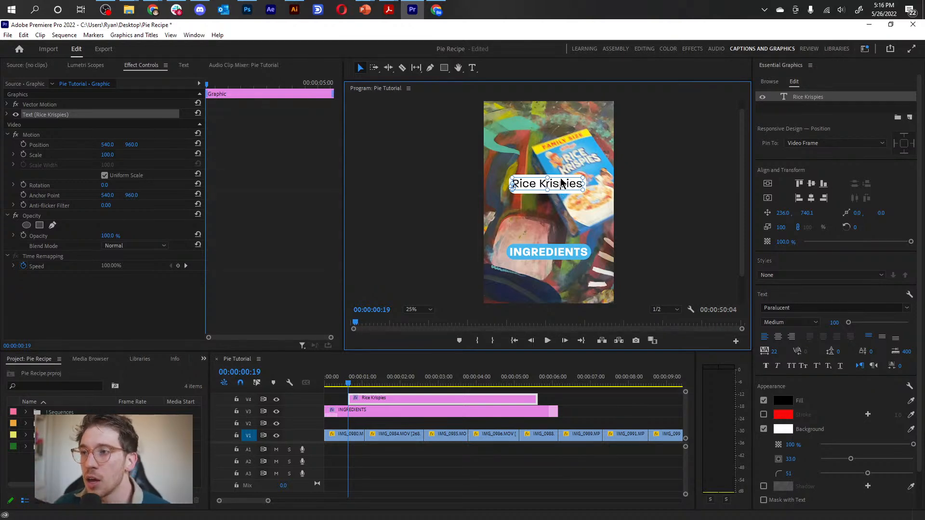
Add a center-aligned text layer reading "2 Cups" to the Rice Krispies graphic.
click(910, 117)
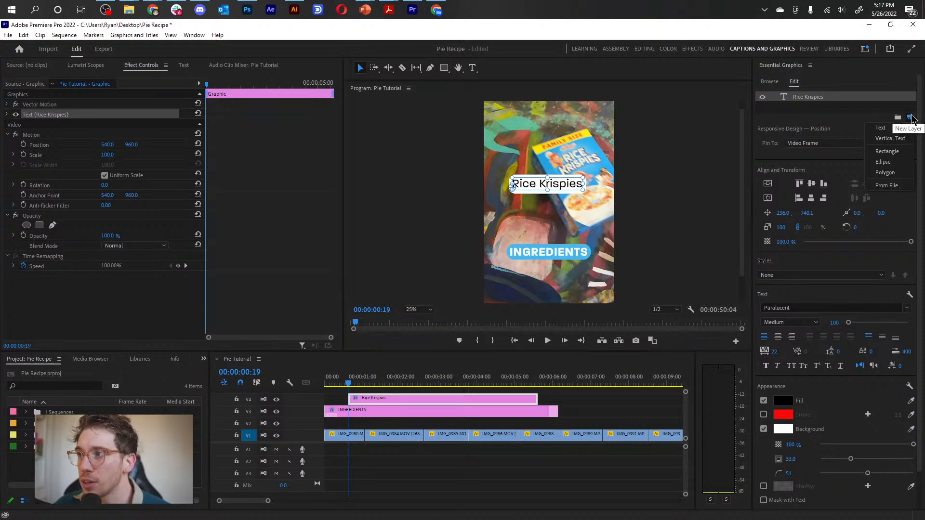
click(897, 129)
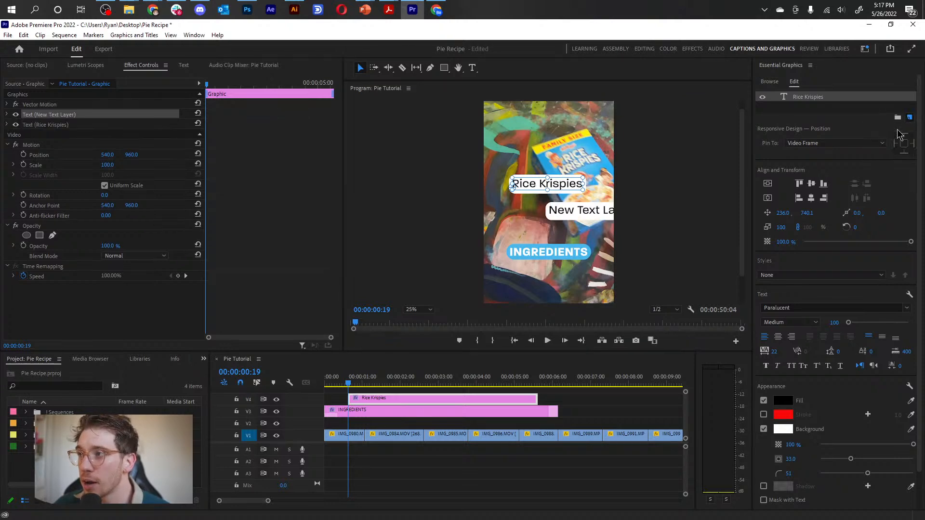
double_click(569, 214)
text(2 Cups)
key(ctrl+a)
click(778, 347)
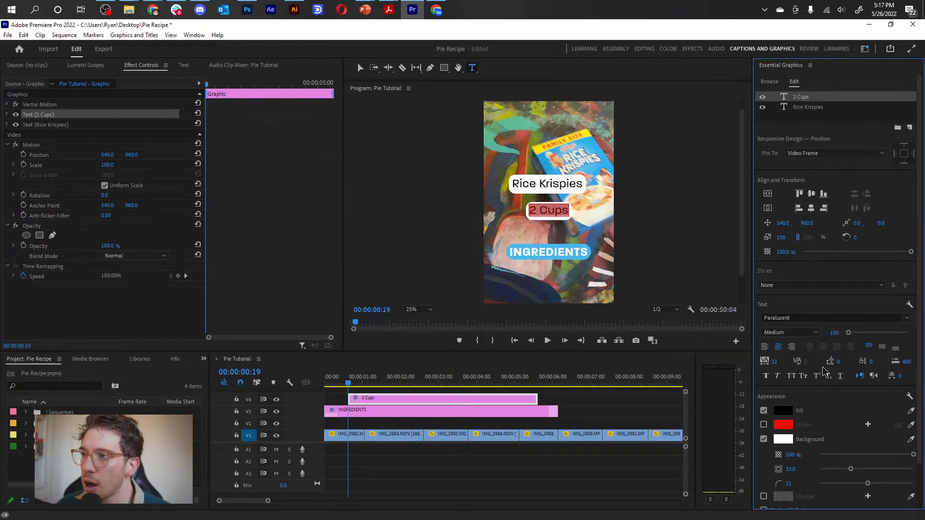
Move the 2 Cups text up directly under Rice Krispies to a vertical position of about 868 and set its font size to 73.
click(360, 67)
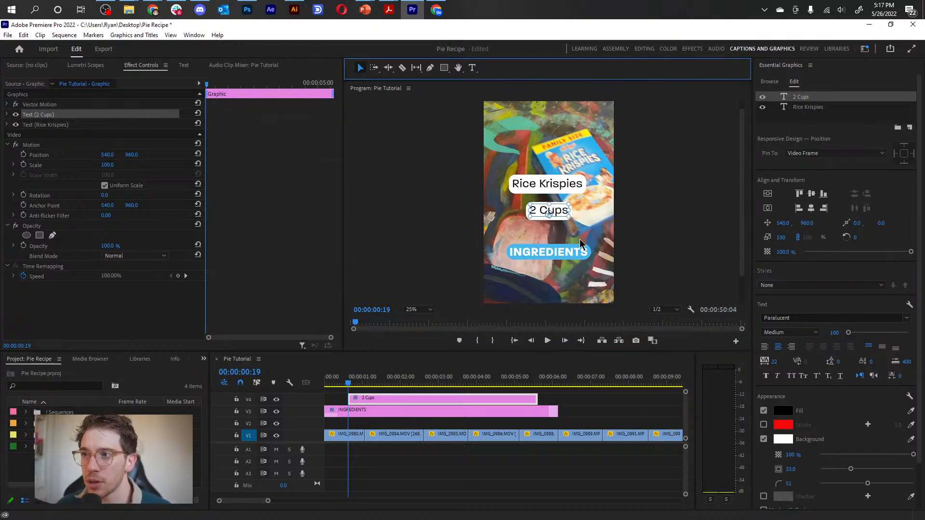
drag(562, 212, 559, 199)
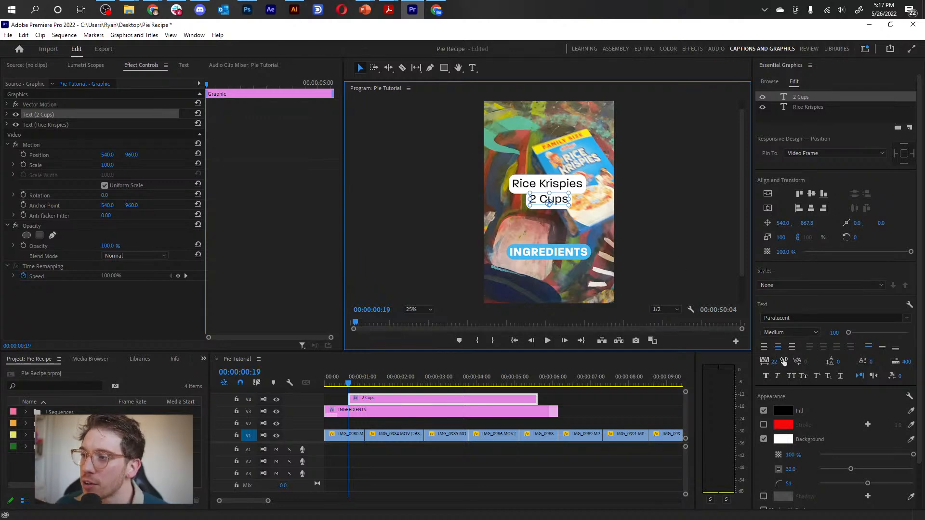
mouse_move(775, 362)
mouse_down()
mouse_move(759, 361)
mouse_move(781, 360)
mouse_up()
key(ctrl+z)
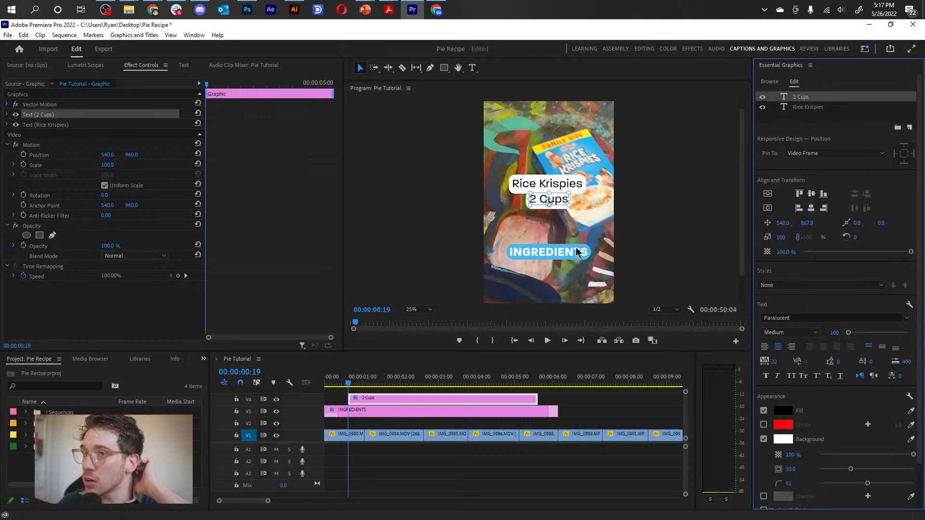
double_click(556, 207)
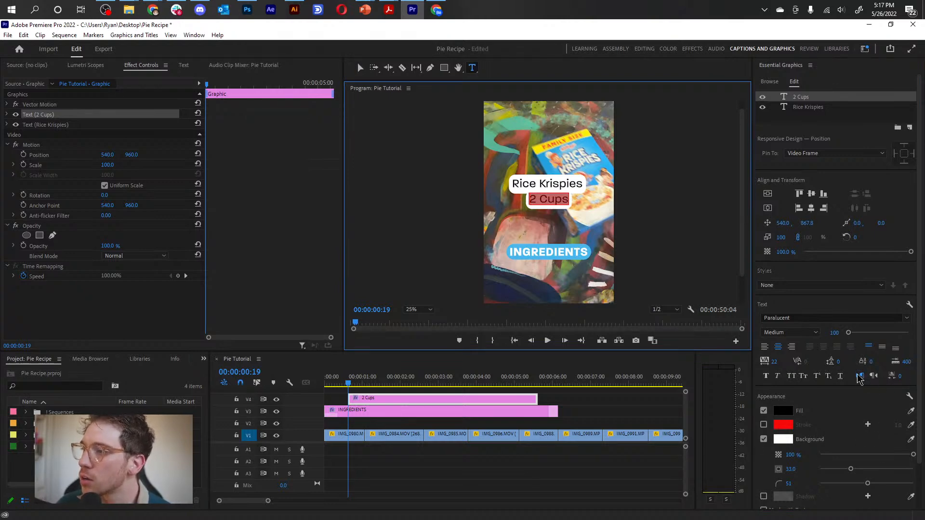
mouse_move(849, 333)
mouse_down()
mouse_move(896, 334)
mouse_move(822, 341)
mouse_move(848, 335)
mouse_up()
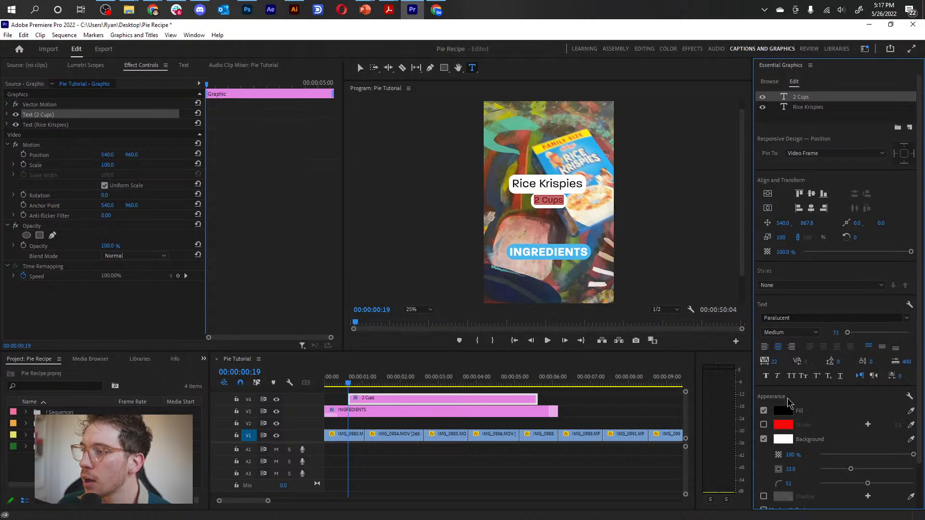
Set the 2 Cups text's background color to black (000000) and its fill color to white (FFFFFF).
click(783, 439)
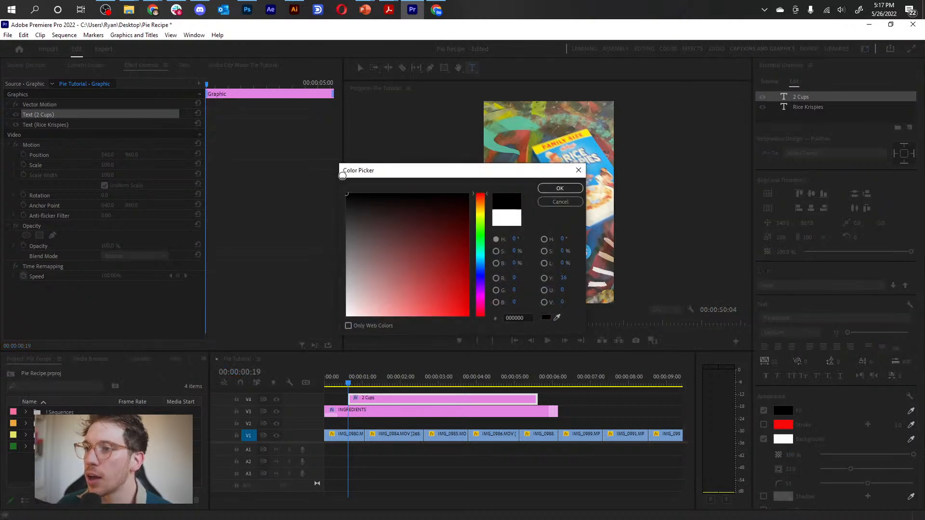
click(560, 188)
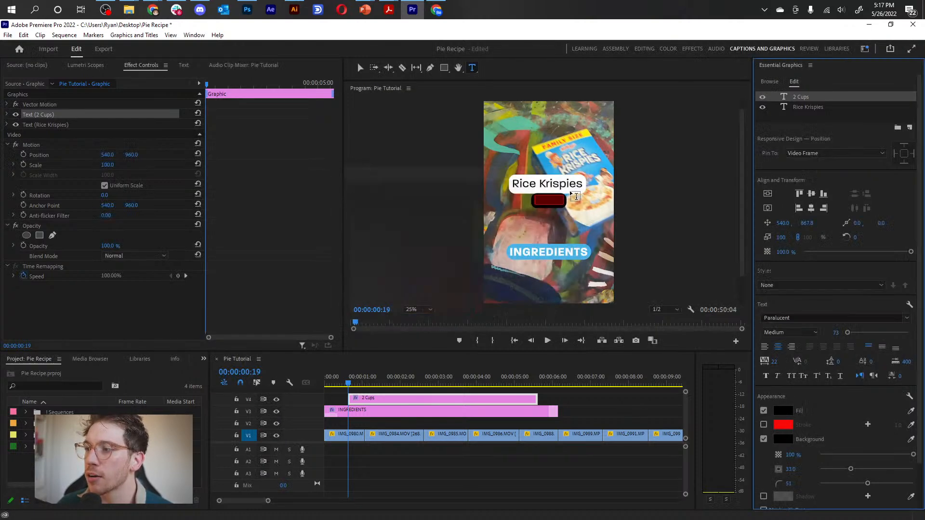
click(783, 411)
drag(346, 301, 347, 320)
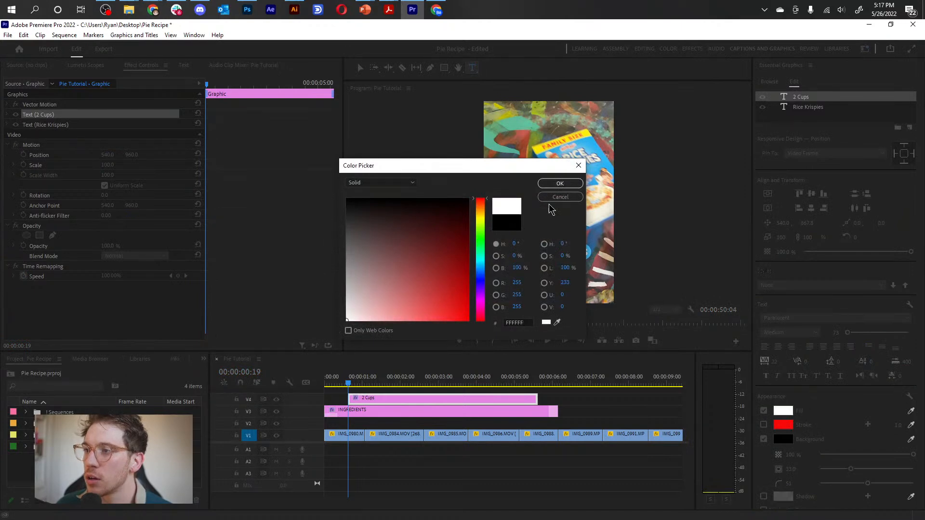
click(559, 184)
Place the 2 Cups layer beneath Rice Krispies in the layer order and move the playhead to 00:00:00:20.
drag(823, 97, 827, 116)
click(360, 68)
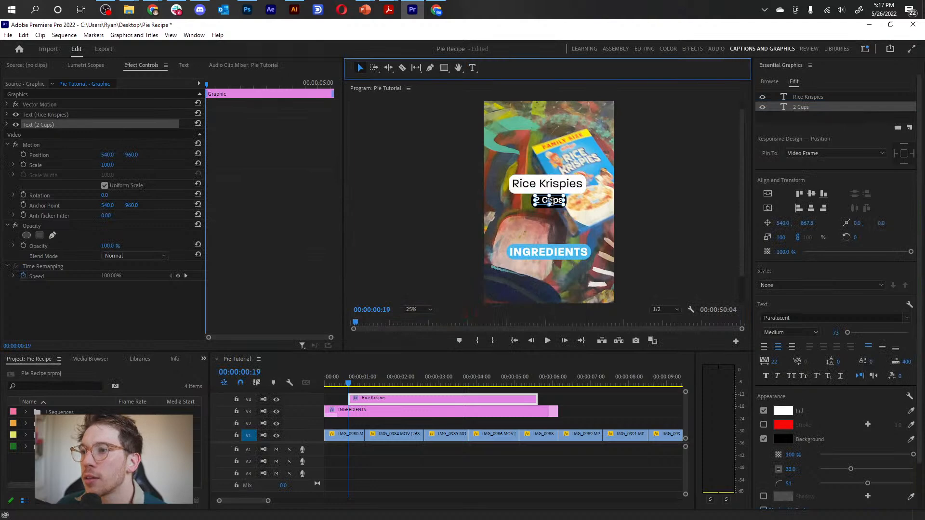
key(Left)
key(Right)
key(Right)
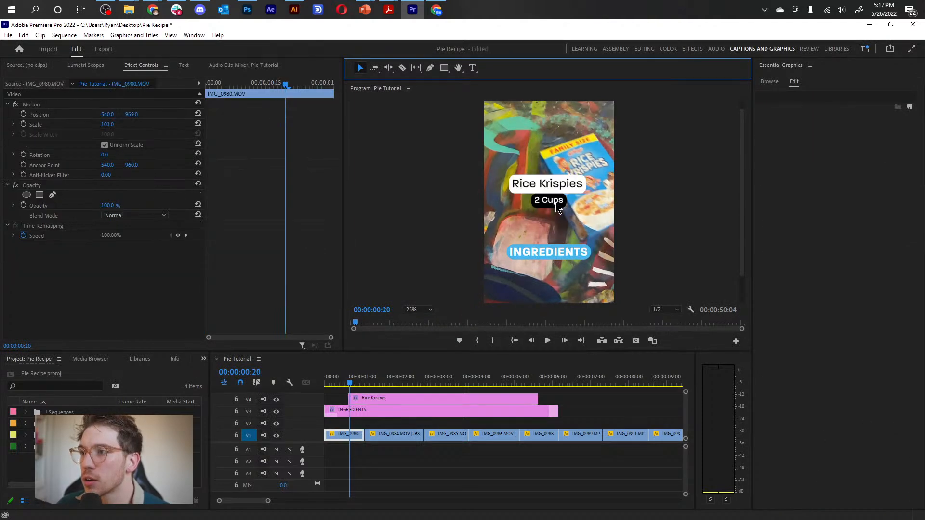
Set the 2 Cups layer to be pinned to the Rice Krispies layer.
click(550, 201)
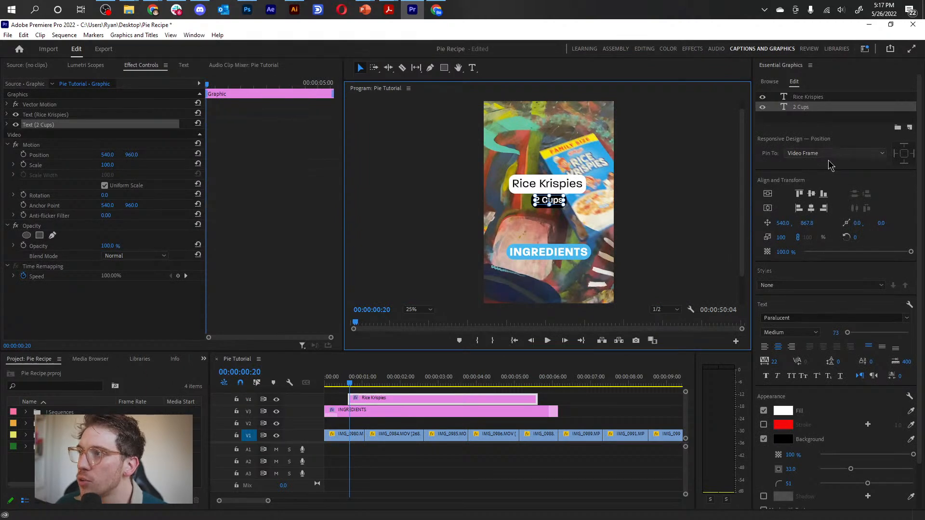
click(824, 154)
click(826, 180)
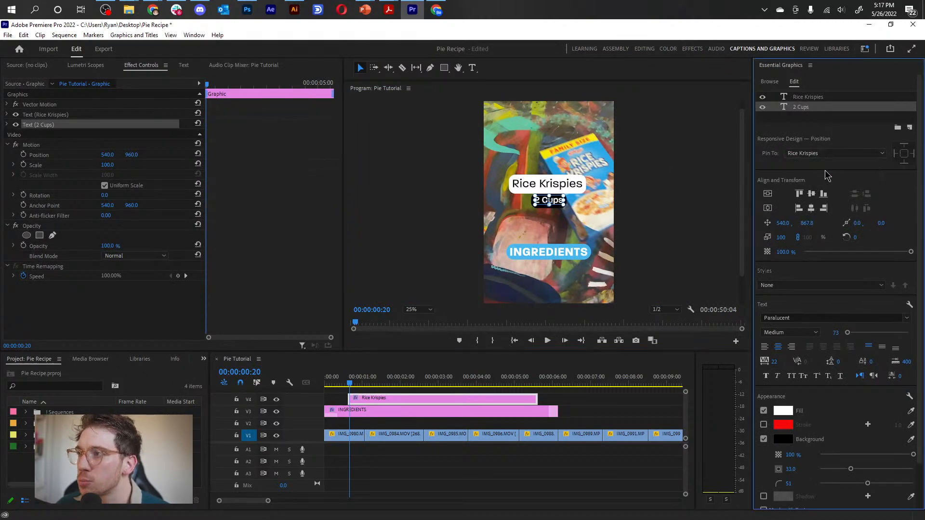
Try pinning the Rice Krispies layer's left, right and bottom edges to the video frame, test it by moving the text, and undo.
click(548, 180)
drag(563, 187, 580, 179)
click(894, 154)
click(904, 163)
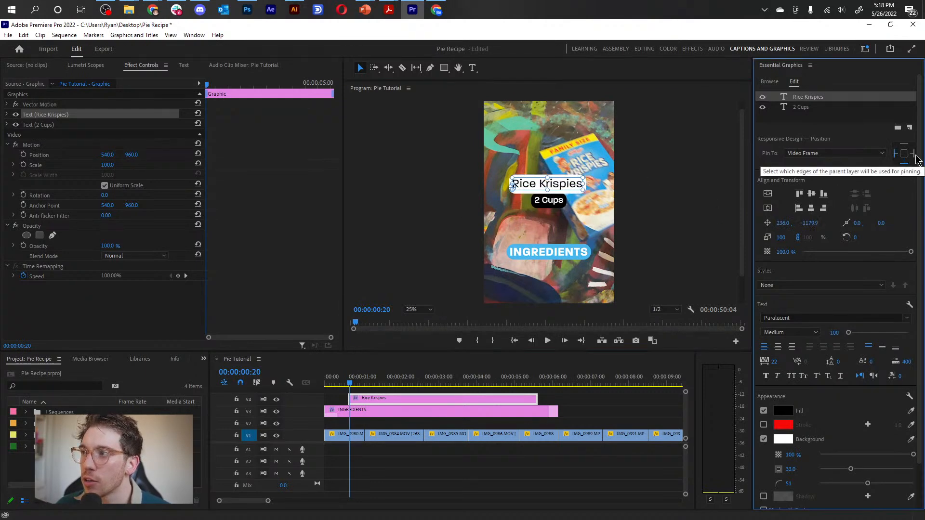
click(913, 154)
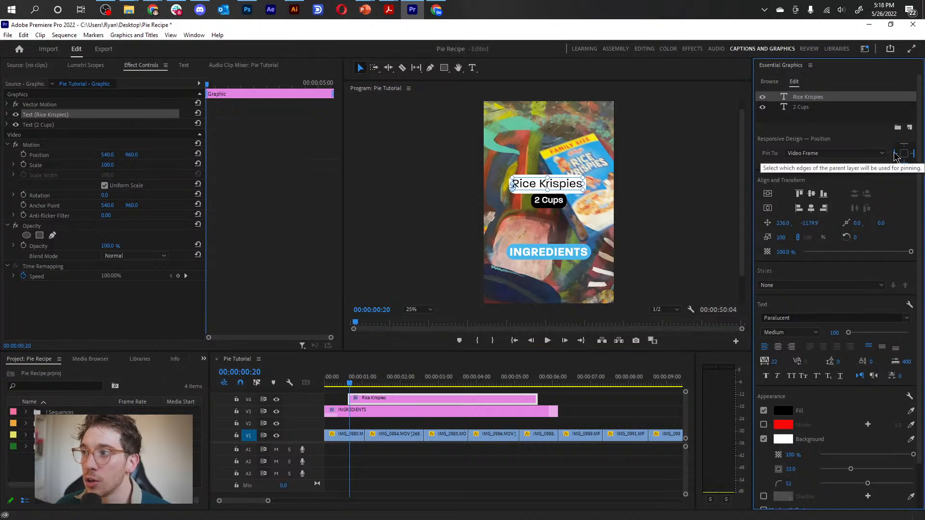
drag(560, 182, 556, 209)
key(ctrl+z)
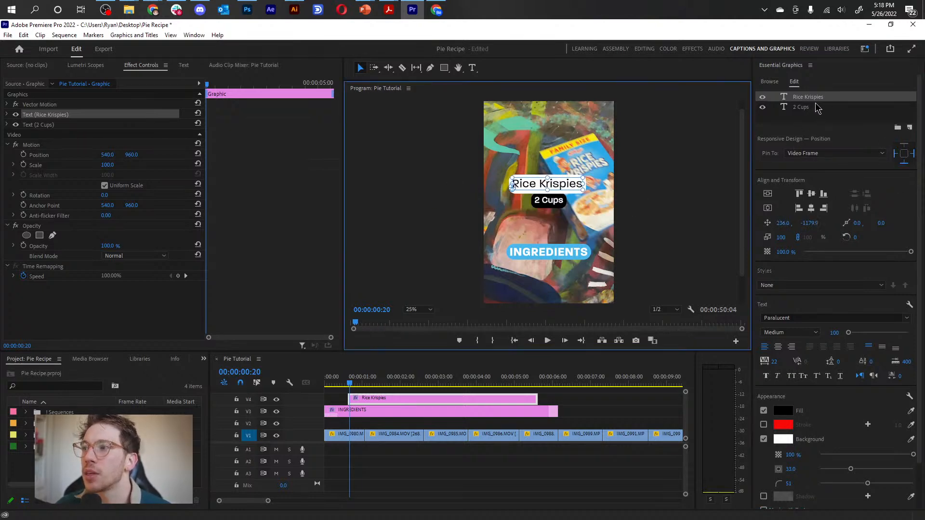
click(818, 100)
click(810, 99)
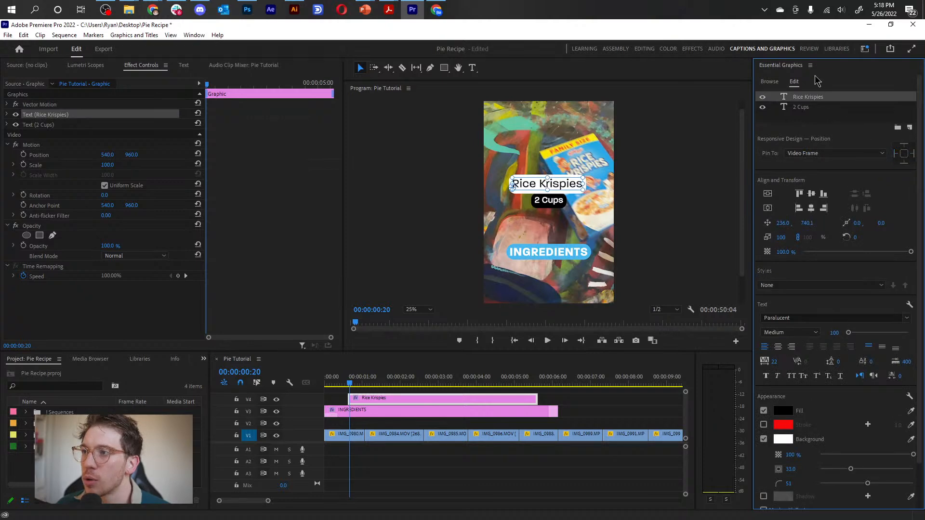
Pin the 2 Cups layer's left, right and bottom edges to Rice Krispies, and move the Rice Krispies text just below INGREDIENTS, at about 1472 vertically.
click(801, 108)
click(913, 154)
click(904, 163)
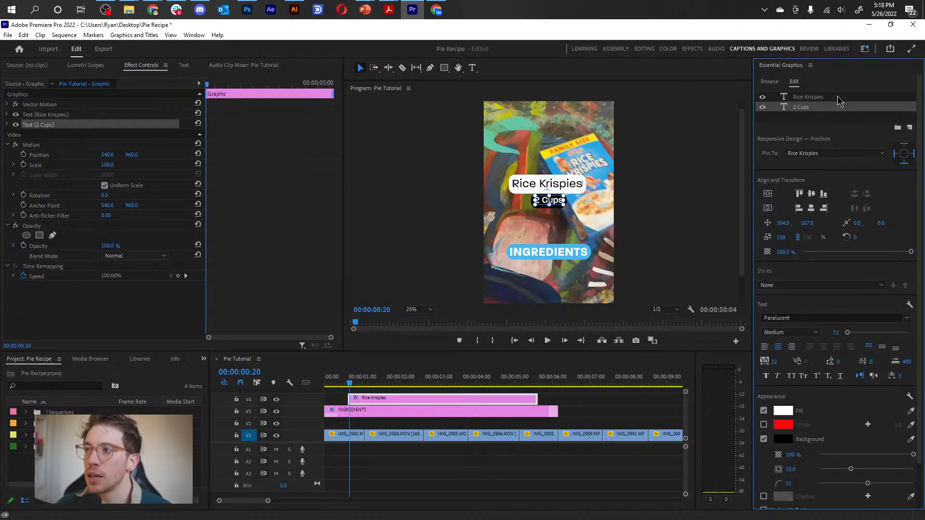
click(819, 98)
drag(561, 183, 562, 275)
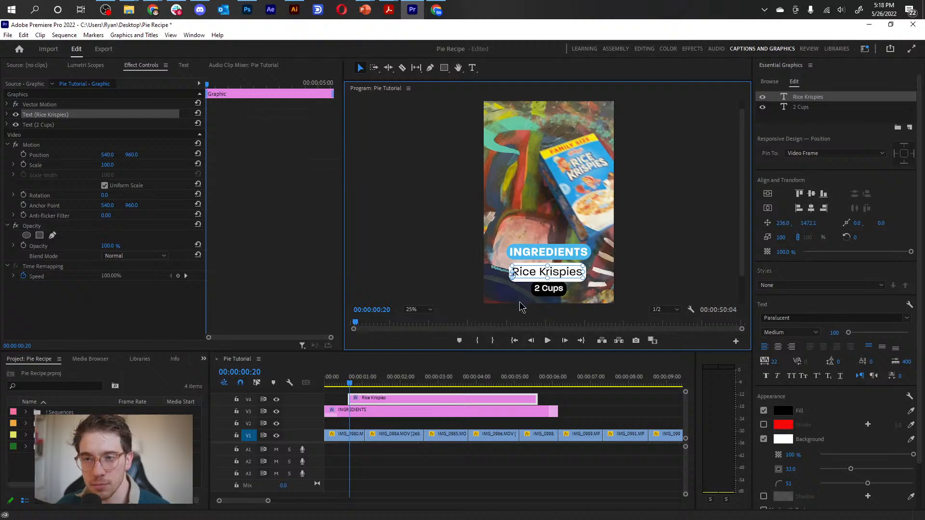
Try to draw a free-form mask on the Rice Krispies text, starting at the video frame's left edge level with INGREDIENTS.
click(8, 116)
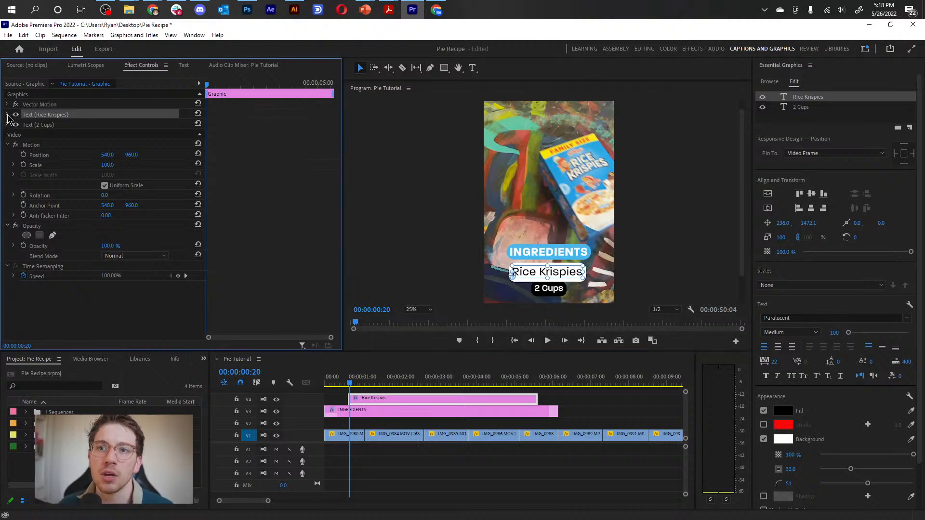
click(7, 115)
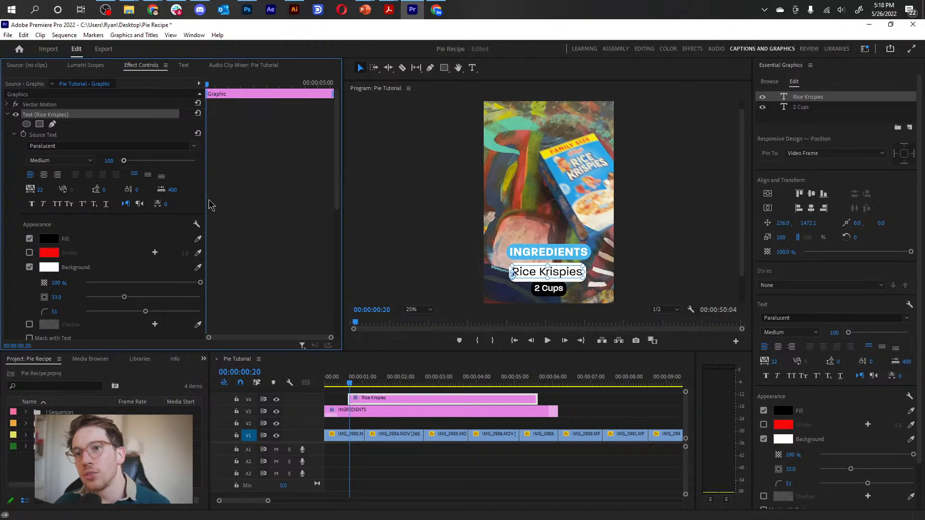
click(52, 125)
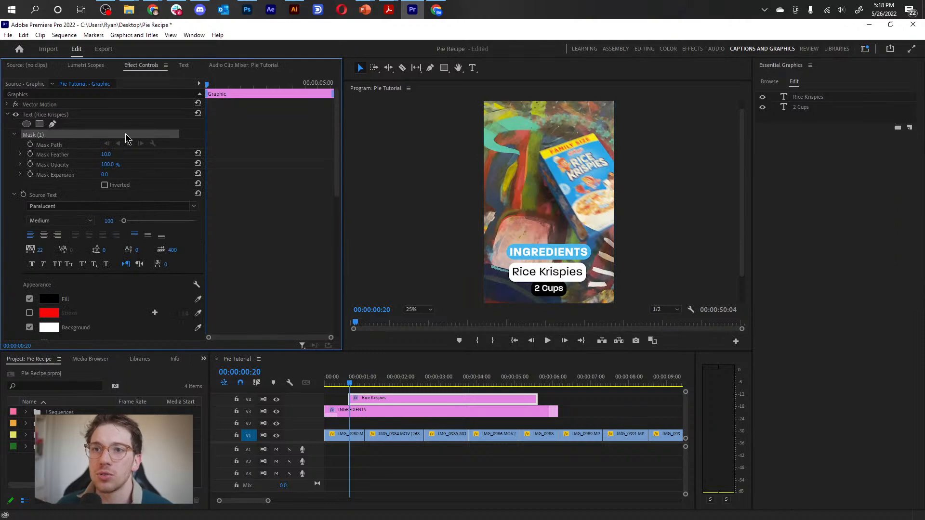
click(484, 104)
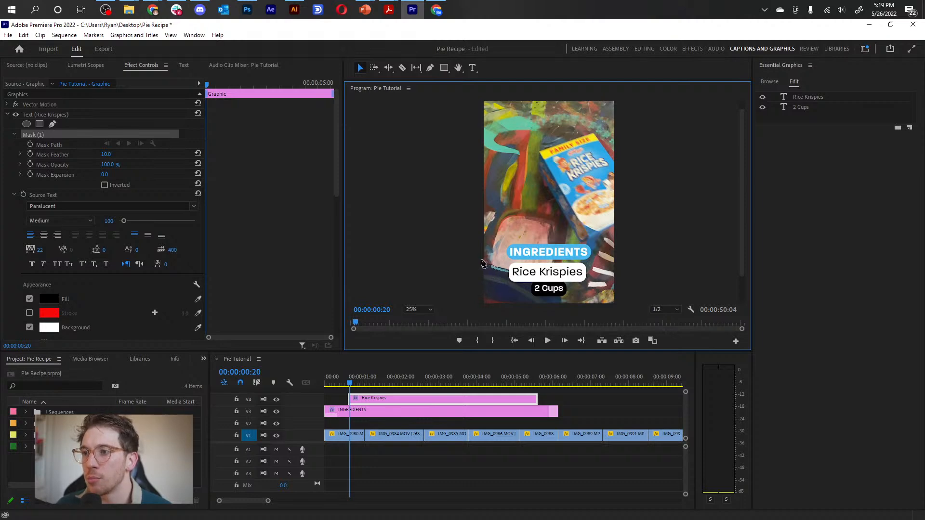
click(614, 251)
key(ctrl+z)
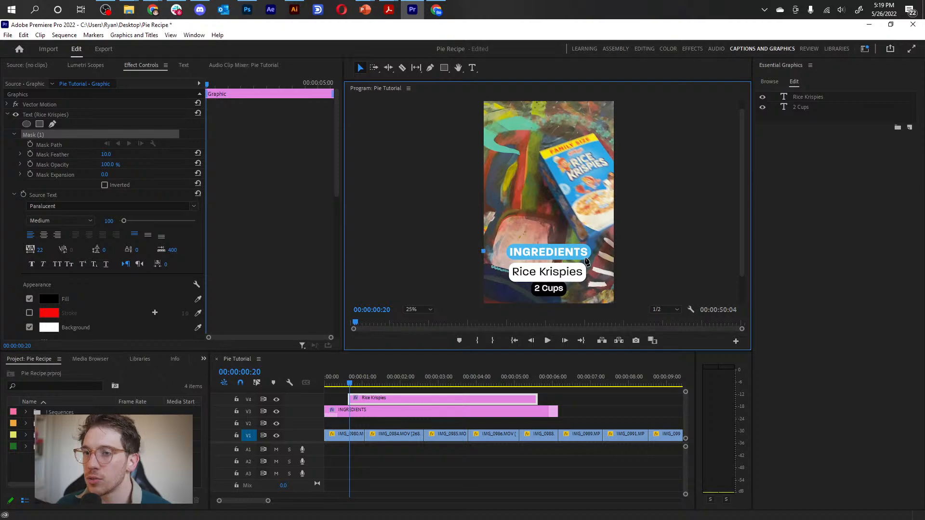
click(613, 251)
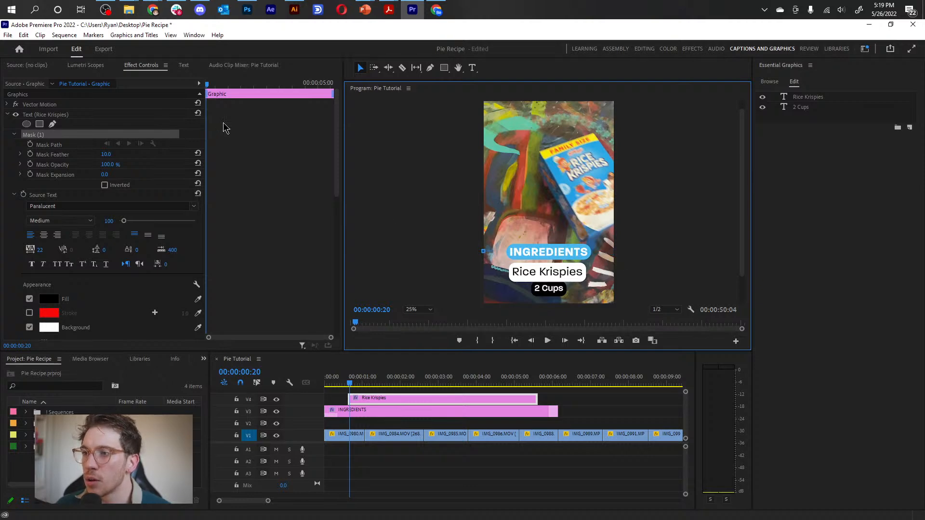
Add a rectangular mask to the Rice Krispies text, widened to the full frame width and moved down to start near the lower edge of INGREDIENTS.
click(39, 124)
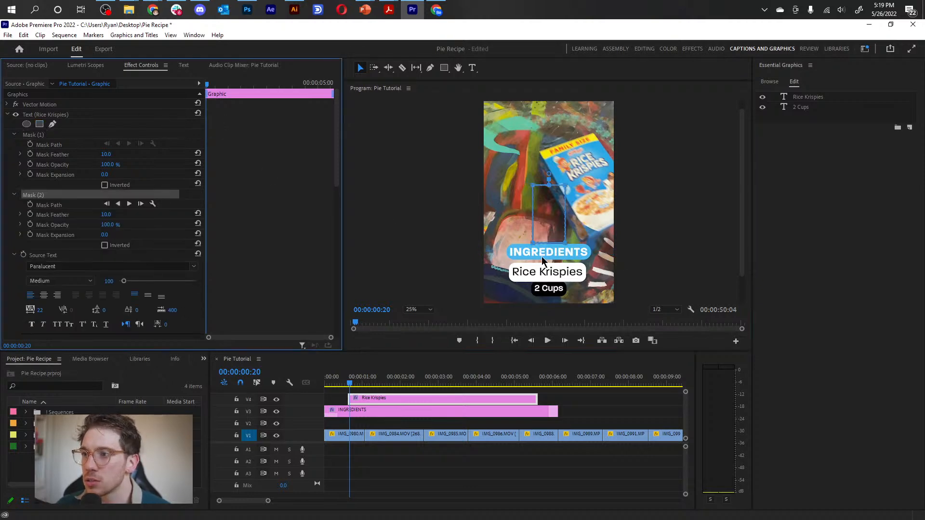
click(519, 179)
drag(533, 246, 482, 246)
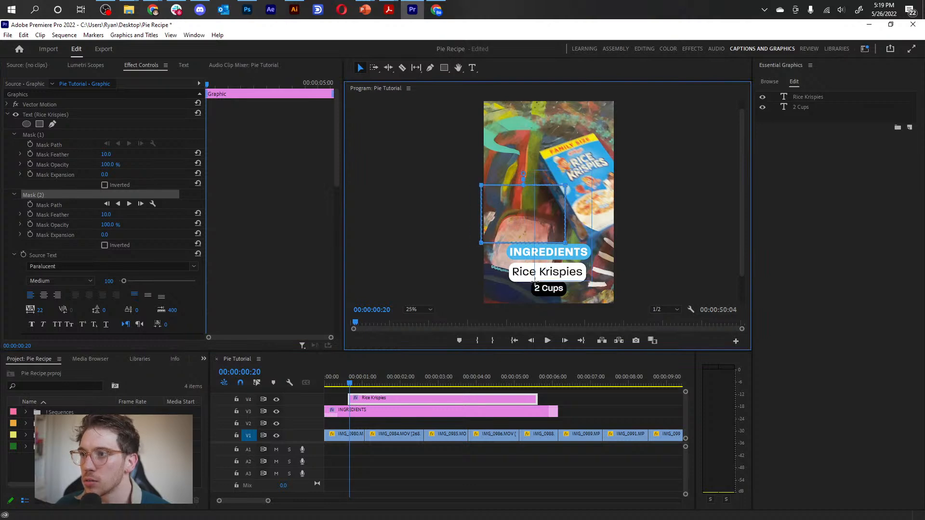
drag(565, 242, 614, 244)
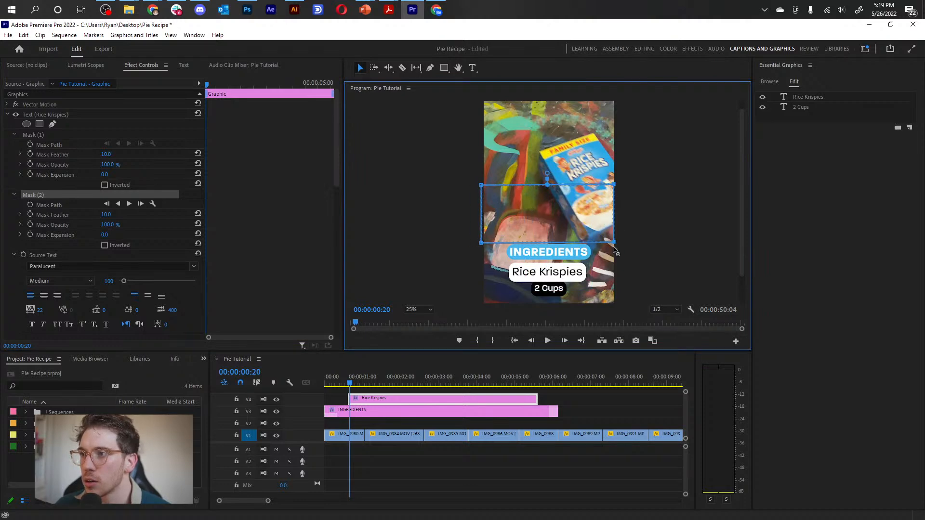
drag(481, 198, 476, 264)
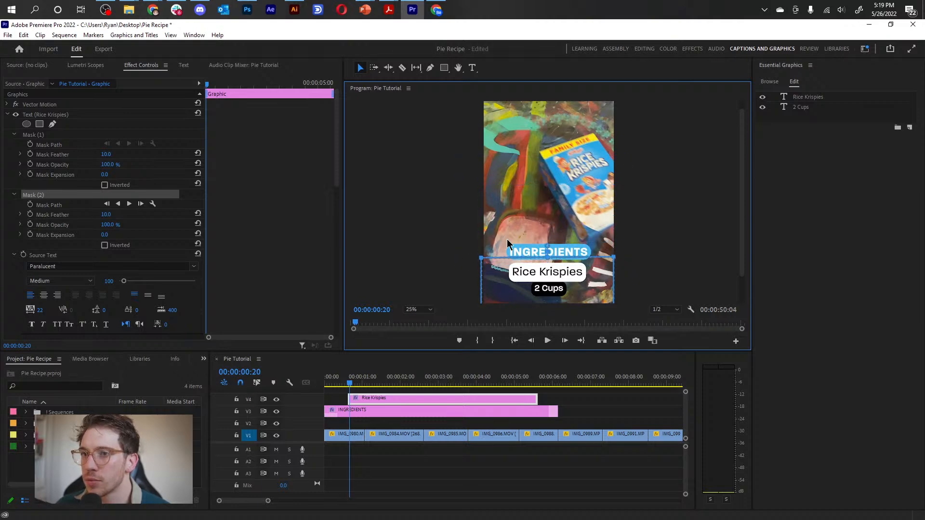
Delete Mask (1) from the Rice Krispies text.
click(34, 194)
click(42, 135)
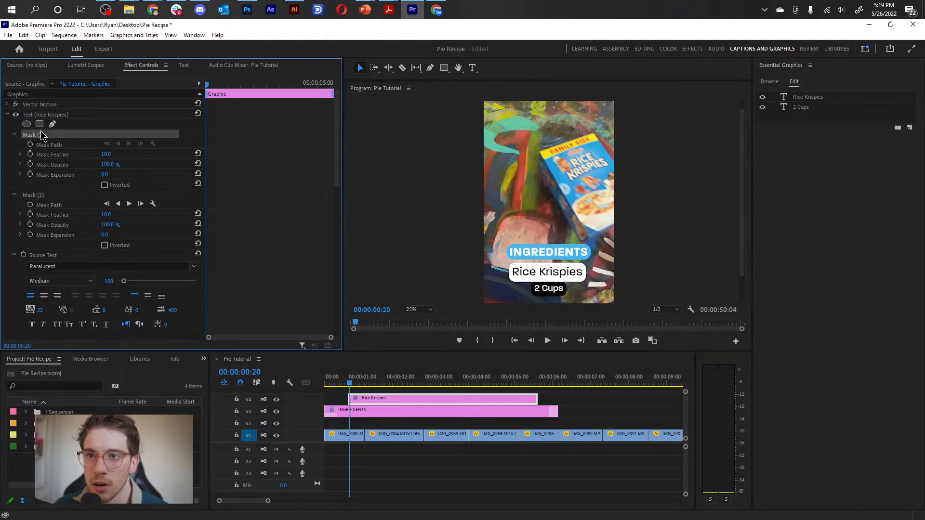
key(Delete)
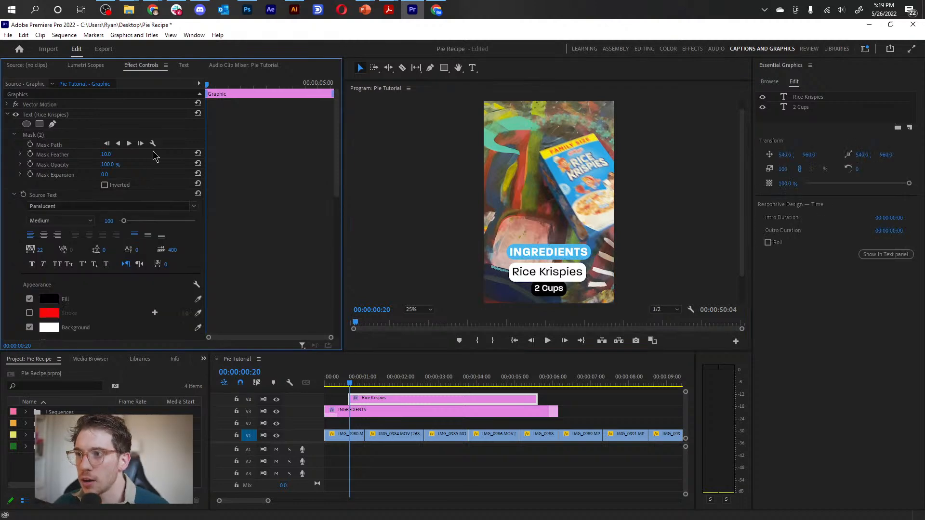
Collapse the mask and source text settings and enable Position keyframing for the Rice Krispies text at 00:00:00:20.
click(31, 136)
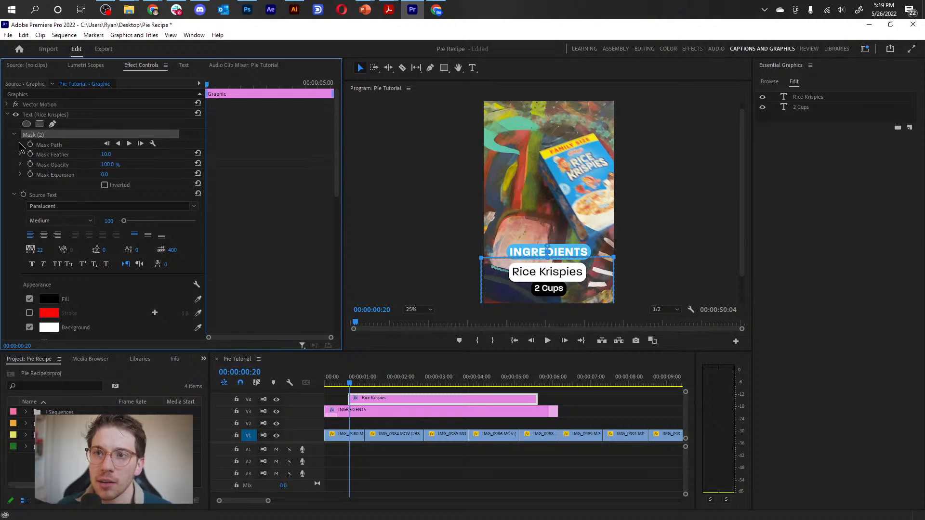
click(15, 135)
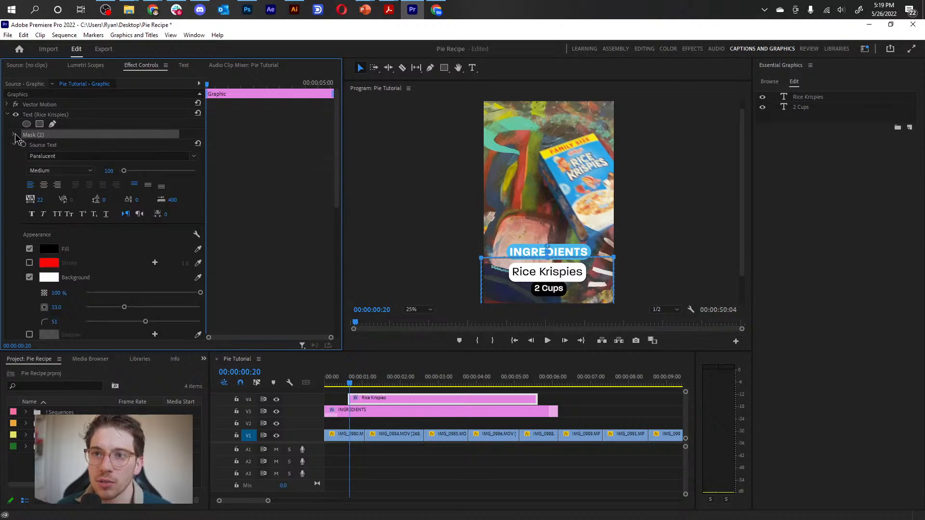
click(14, 135)
click(13, 135)
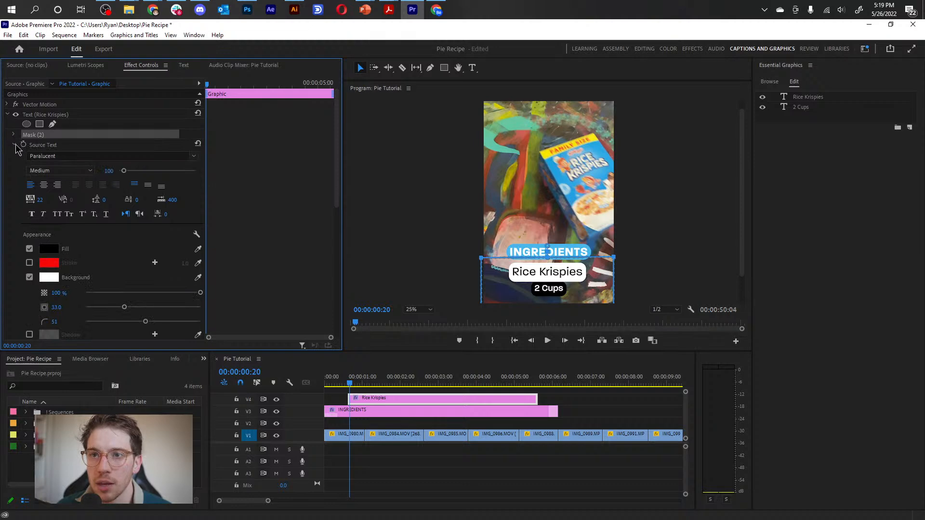
click(14, 146)
drag(133, 165, 169, 165)
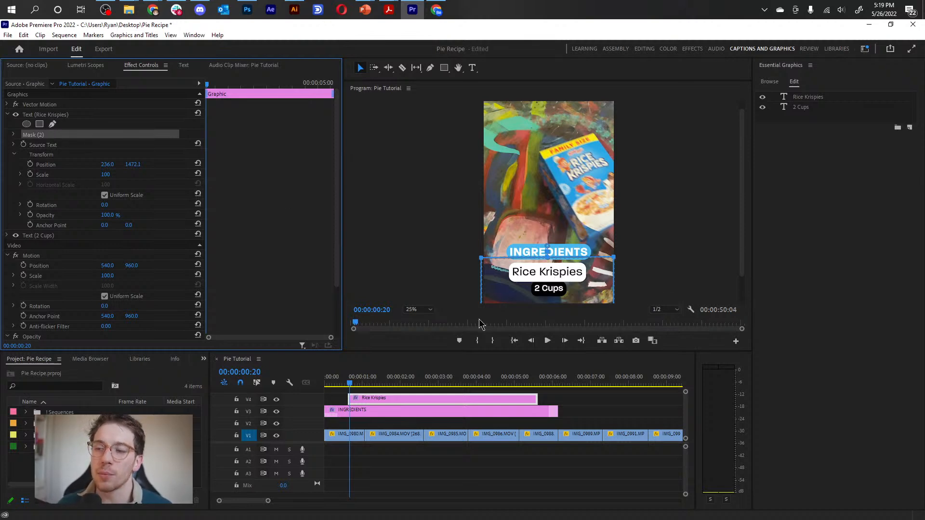
click(30, 164)
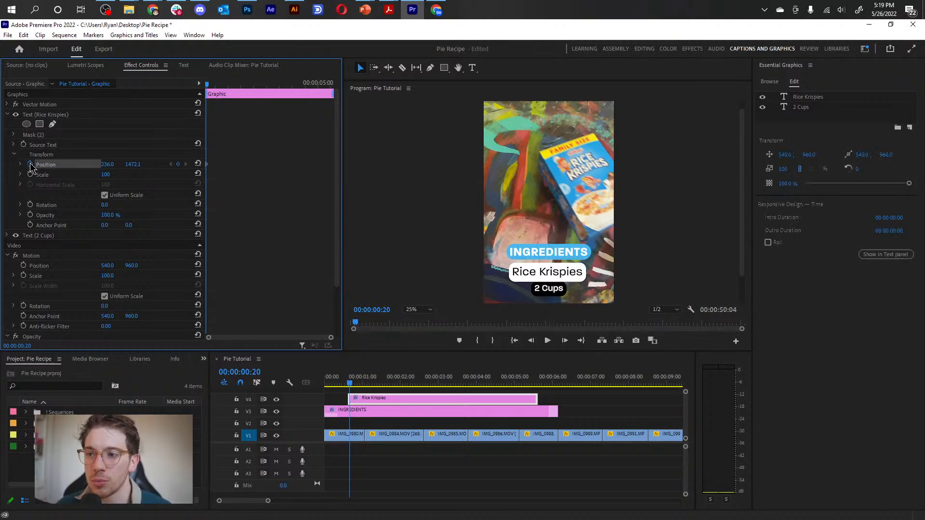
Add a second Position keyframe for Rice Krispies about five frames after the first, and return to the first keyframe.
drag(350, 384, 350, 384)
key(=)
key(=)
key(=)
key(minus)
key(minus)
key(minus)
drag(426, 383, 452, 386)
click(170, 164)
Raise the Rice Krispies text at the first keyframe to a vertical position of 1261.1.
drag(114, 165, 66, 165)
key(ctrl+z)
drag(131, 164, 84, 165)
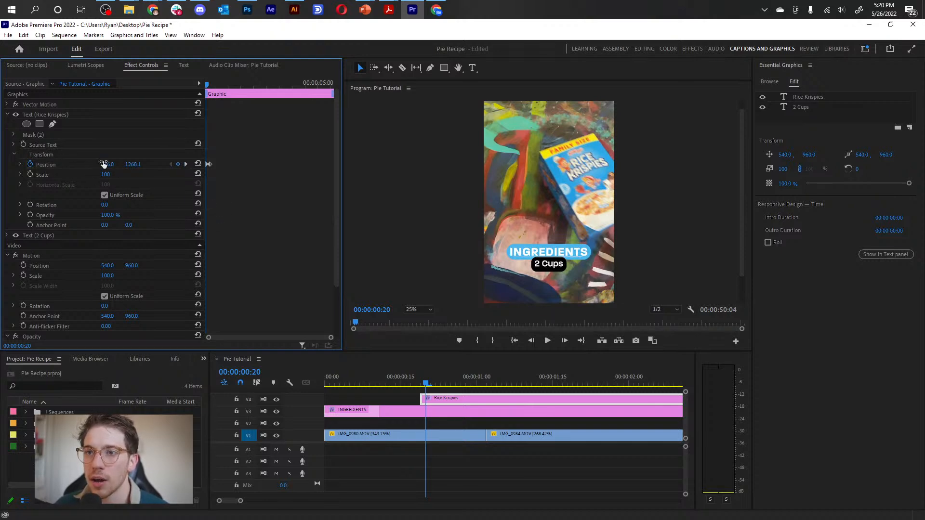
drag(131, 165, 127, 166)
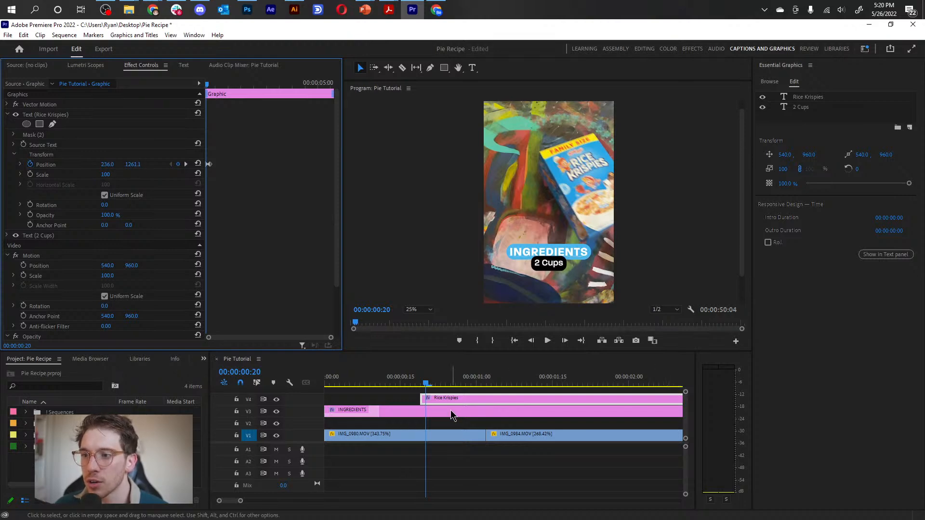
Reorder the title clips so INGREDIENTS is on V4 above Rice Krispies on V3.
drag(450, 409, 457, 388)
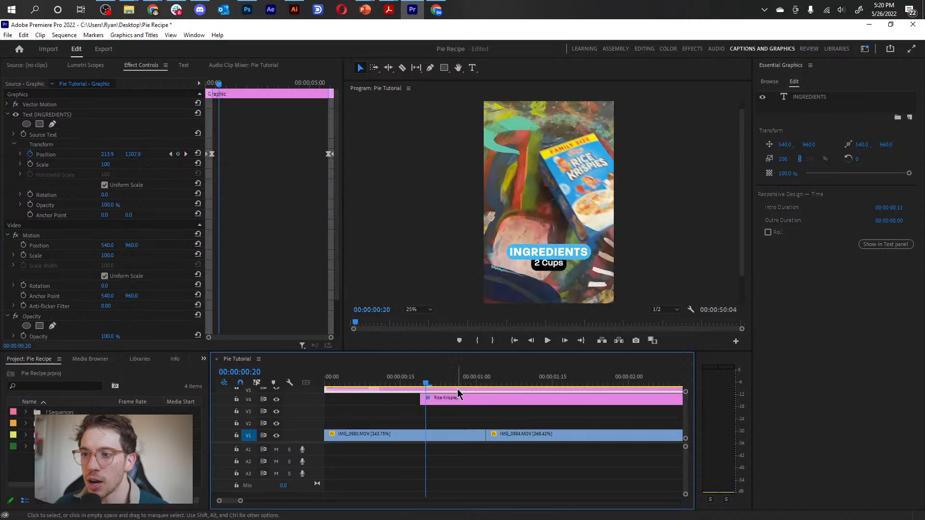
click(458, 397)
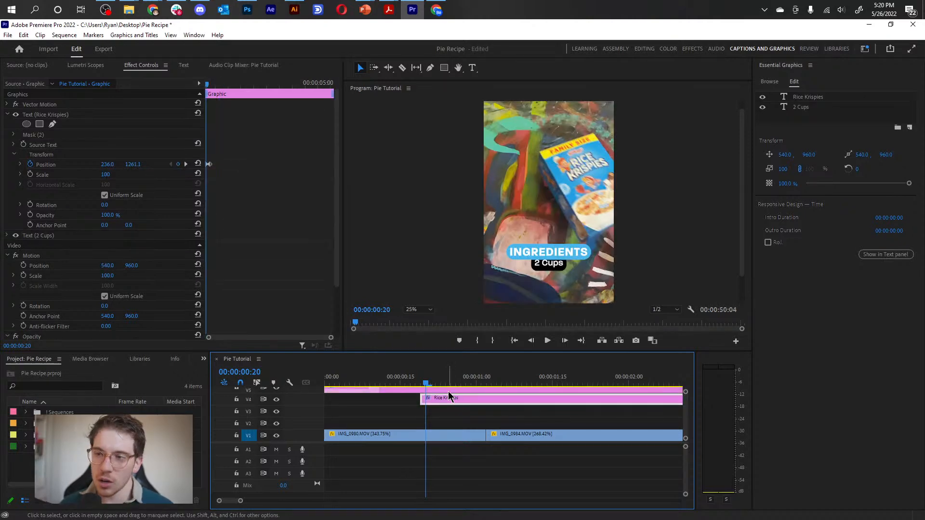
shift+click(449, 391)
drag(449, 391, 449, 406)
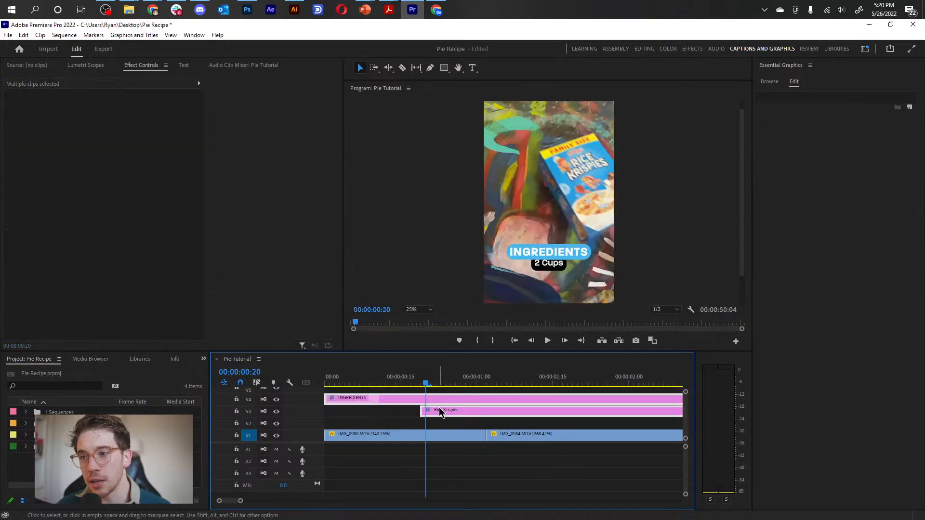
Set the Rice Krispies text's vertical position to 1166.1 at its first keyframe, hiding it above the mask.
click(441, 412)
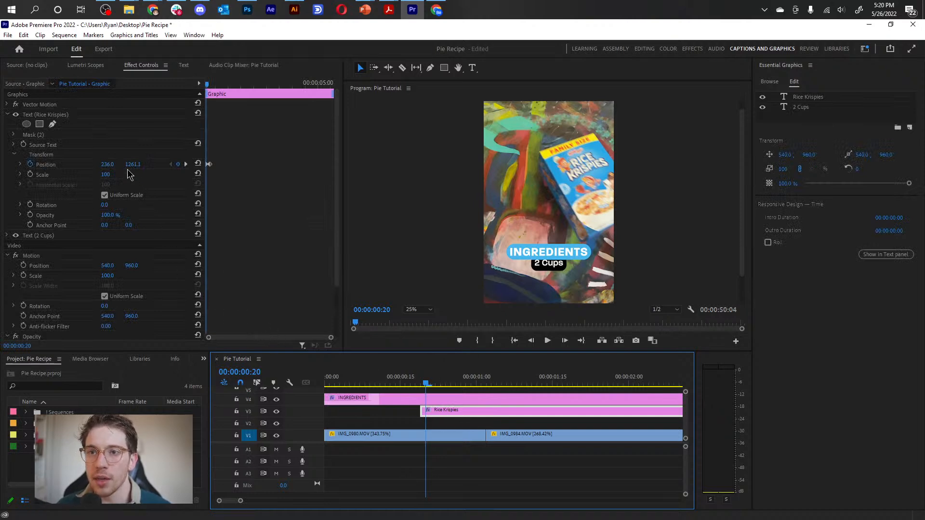
drag(129, 168, 82, 168)
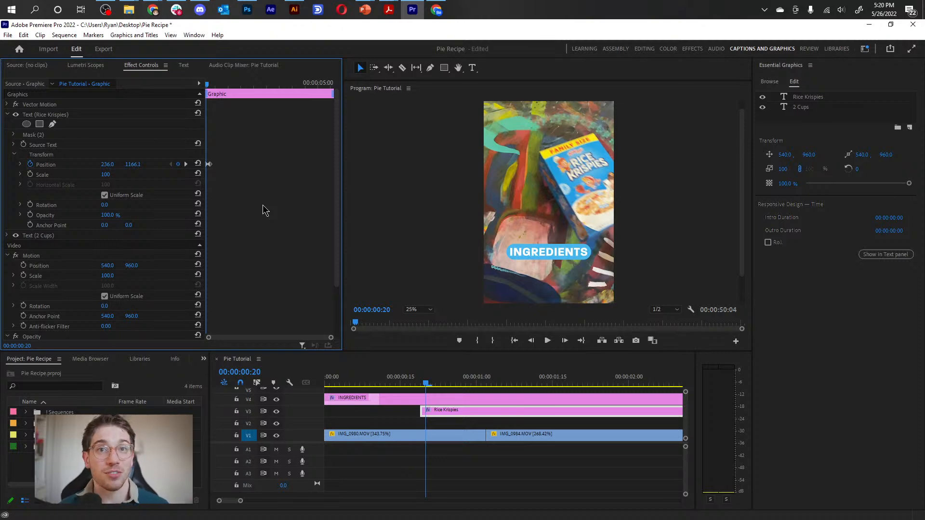
scroll(261, 205, up, 2)
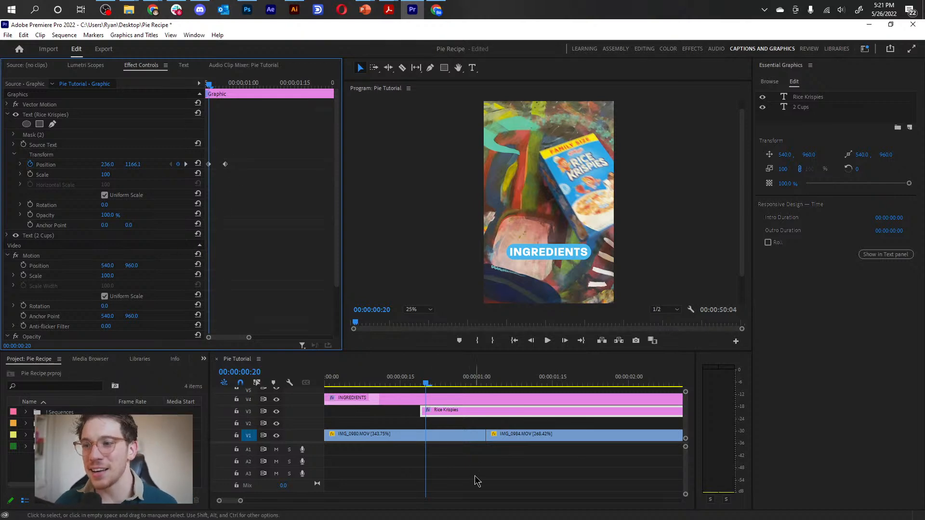
Apply Ease In temporal interpolation to both Rice Krispies Position keyframes and play back the slide-in animation.
drag(208, 93, 243, 86)
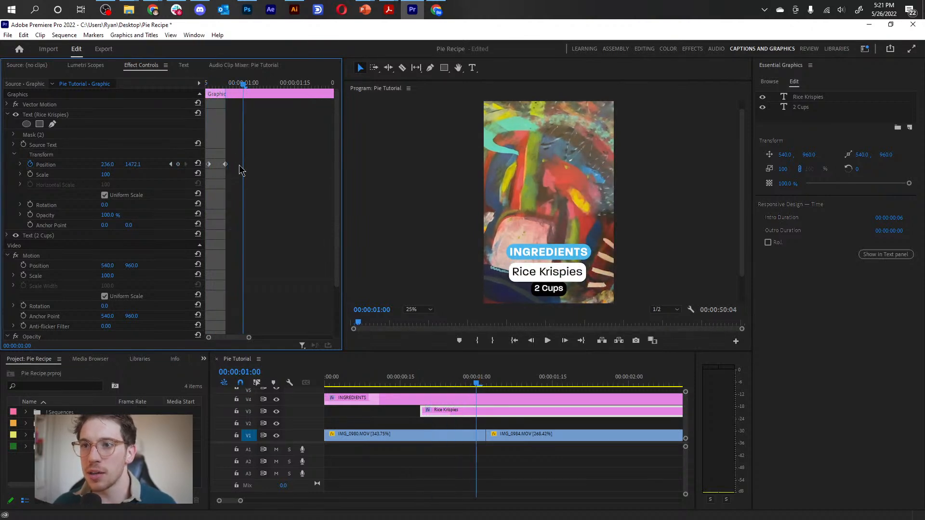
drag(258, 157, 201, 181)
right_click(225, 164)
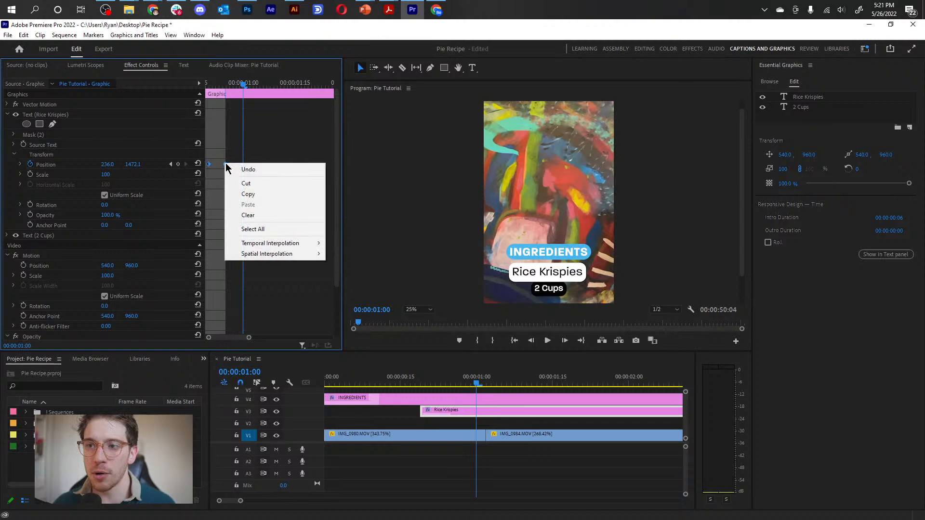
mouse_move(306, 247)
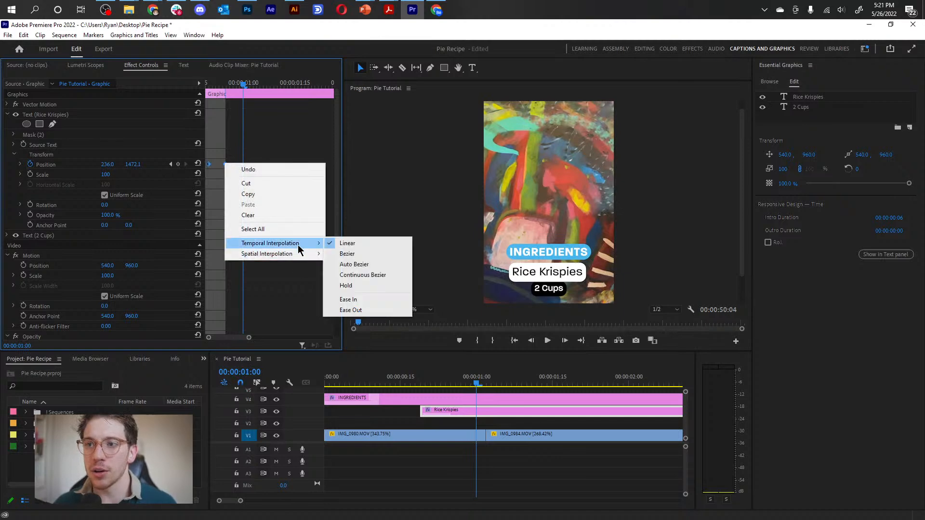
click(385, 300)
drag(243, 84, 160, 98)
key(space)
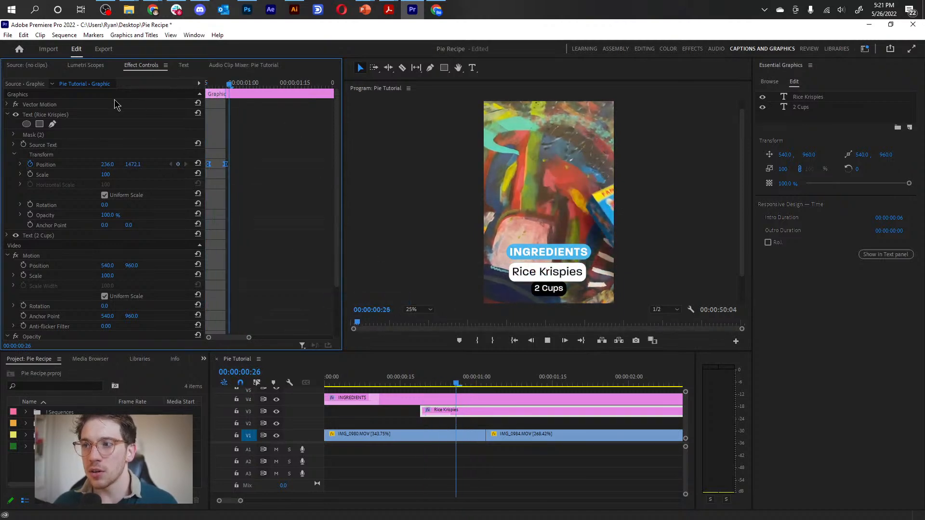
key(space)
Move the second Position keyframe slightly later and extend the Rice Krispies intro duration to 00:00:00:08.
click(233, 164)
drag(225, 164, 232, 165)
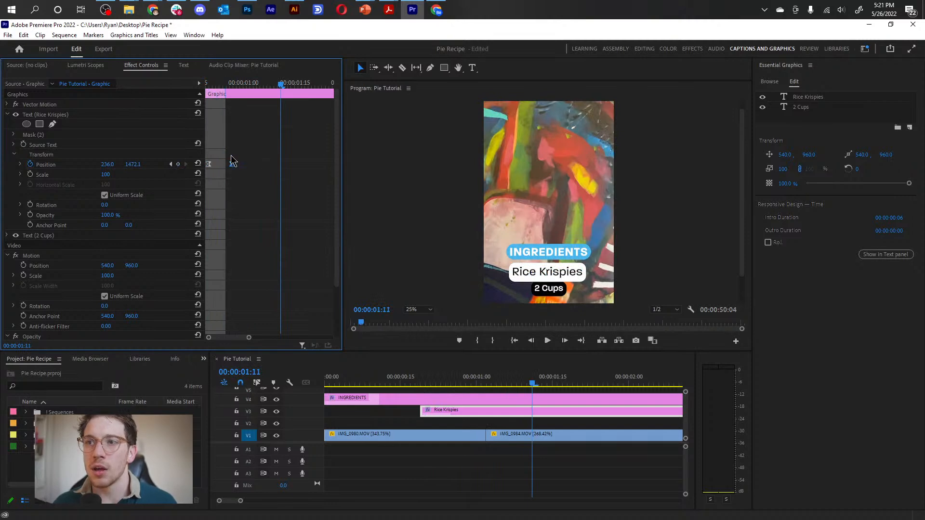
drag(226, 92, 235, 92)
Paste the two Position keyframes at 00:00:01:17 and swap their order so the Rice Krispies text slides back up.
drag(319, 85, 302, 89)
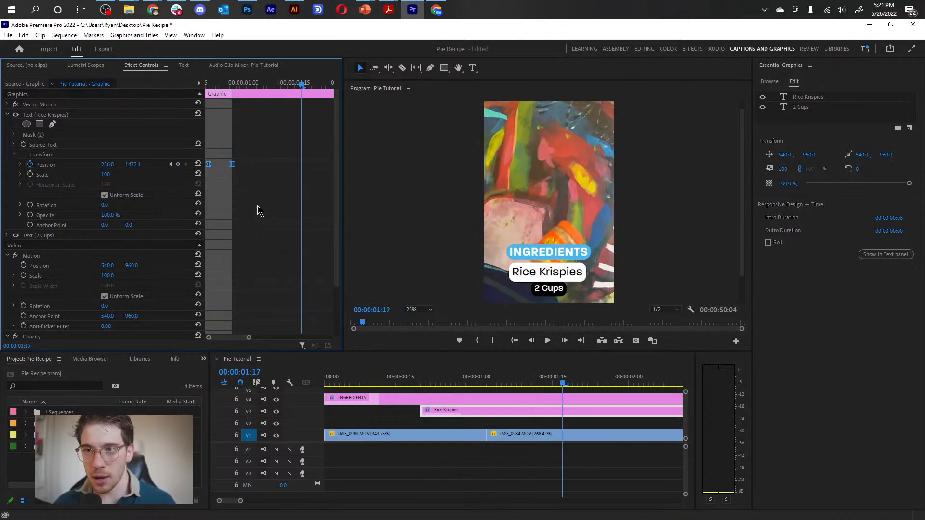
key(ctrl+v)
drag(289, 151, 332, 174)
right_click(326, 166)
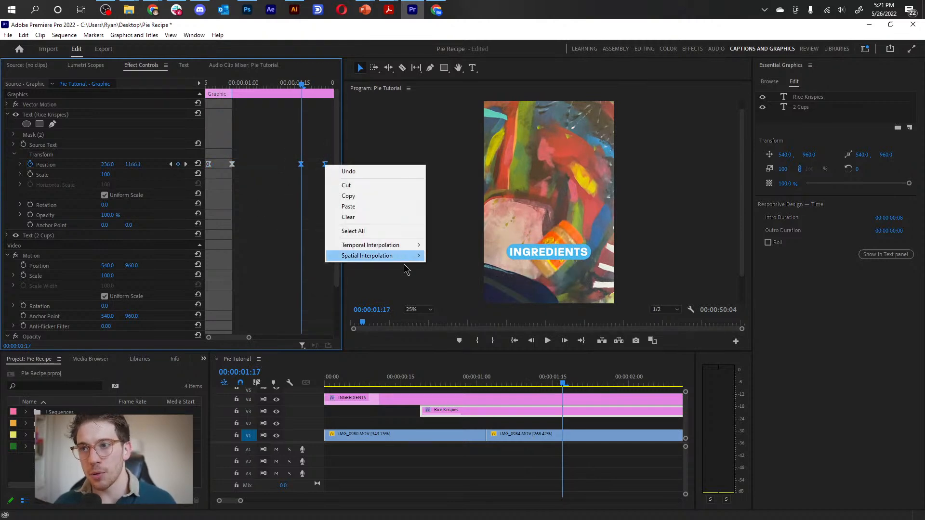
mouse_move(403, 248)
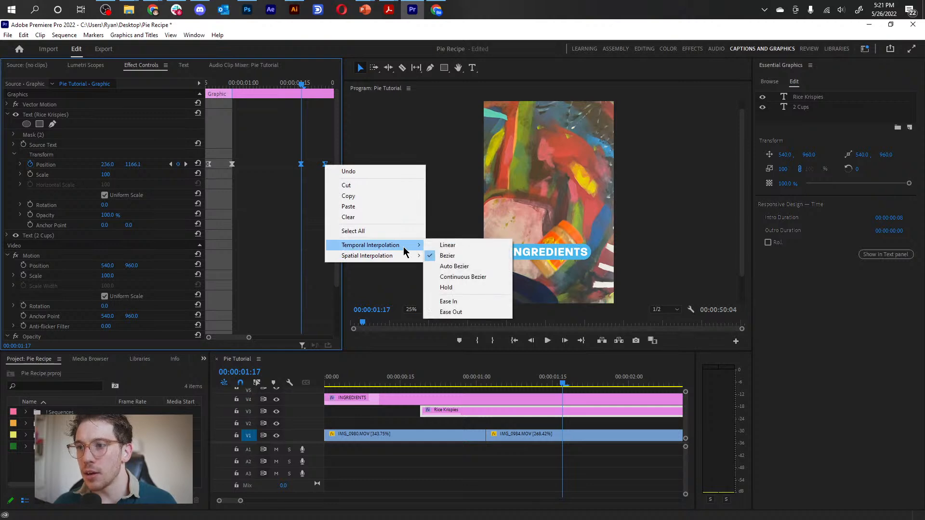
click(283, 182)
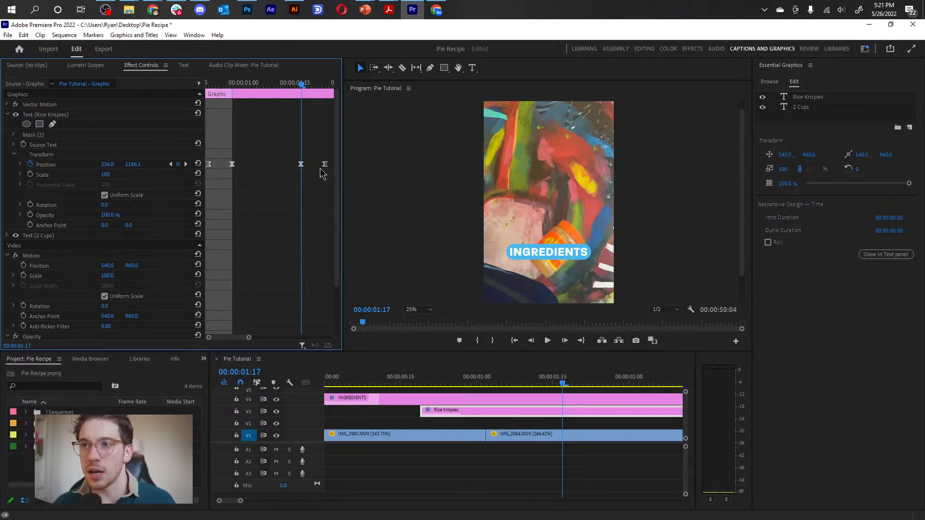
mouse_move(325, 165)
mouse_down()
mouse_move(275, 176)
mouse_move(320, 183)
mouse_move(325, 169)
mouse_up()
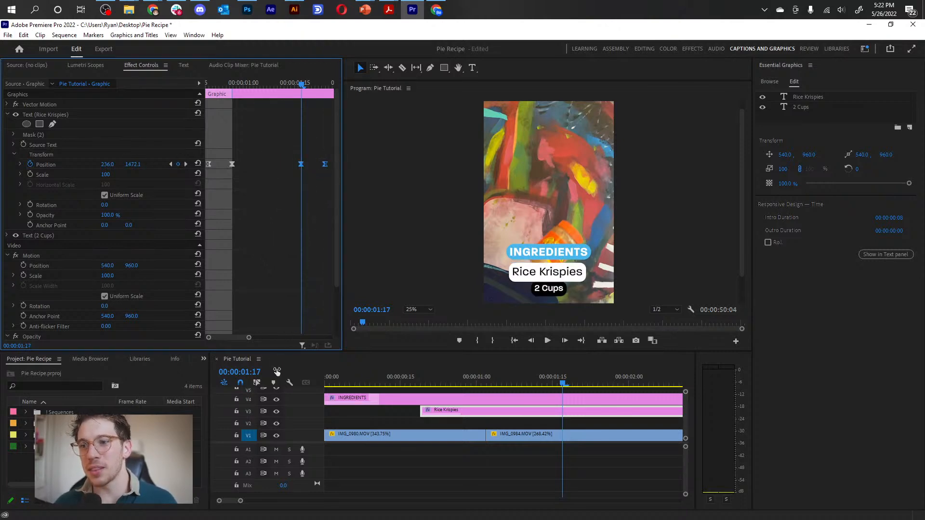
Trim the end of the Rice Krispies clip back to 00:00:01:17.
drag(249, 340, 311, 341)
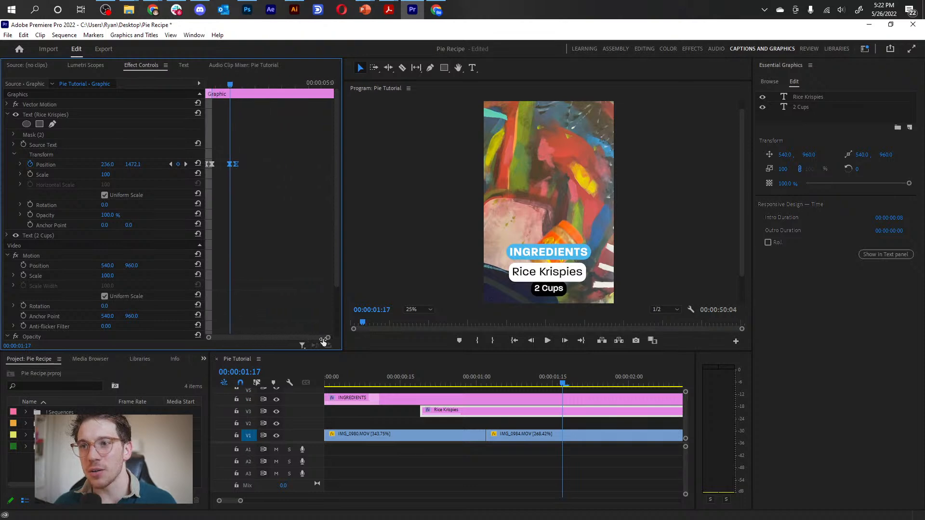
key(minus)
key(equal)
key(equal)
click(596, 423)
key(minus)
key(minus)
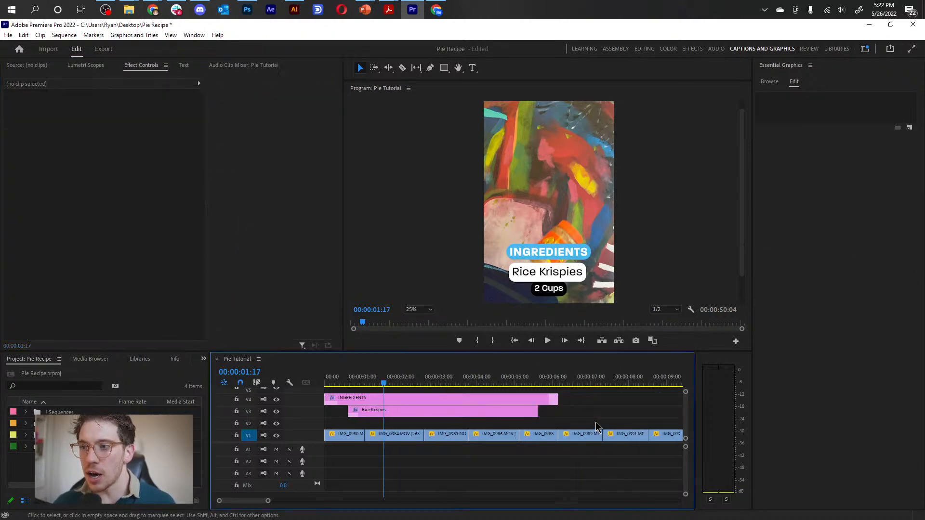
drag(537, 411, 384, 411)
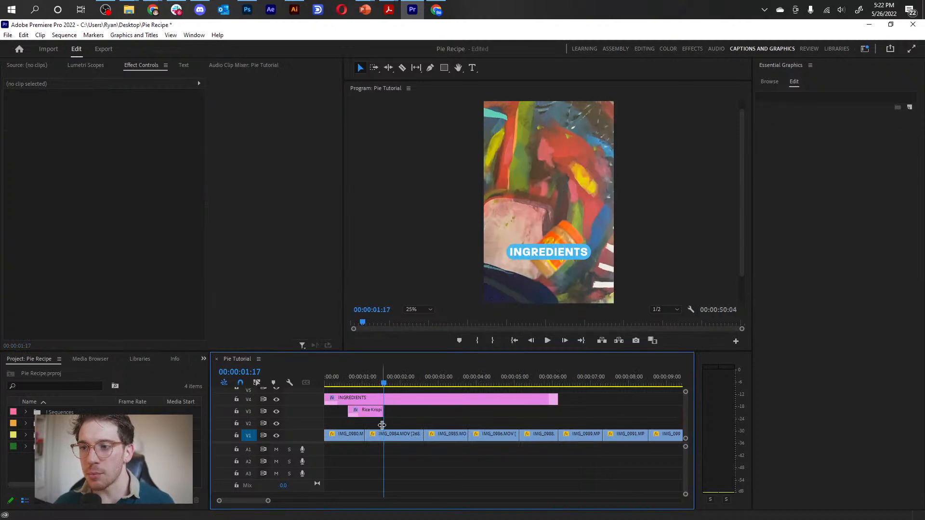
Move the playhead to 00:00:01:04 and shorten the Rice Krispies clip to end at about 00:00:01:05.
key(equal)
key(equal)
key(equal)
click(469, 414)
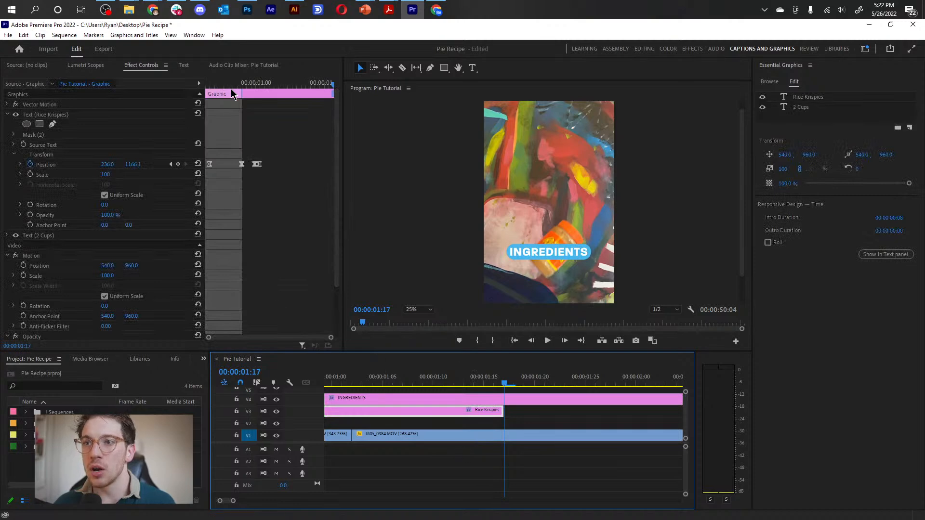
drag(238, 80, 277, 92)
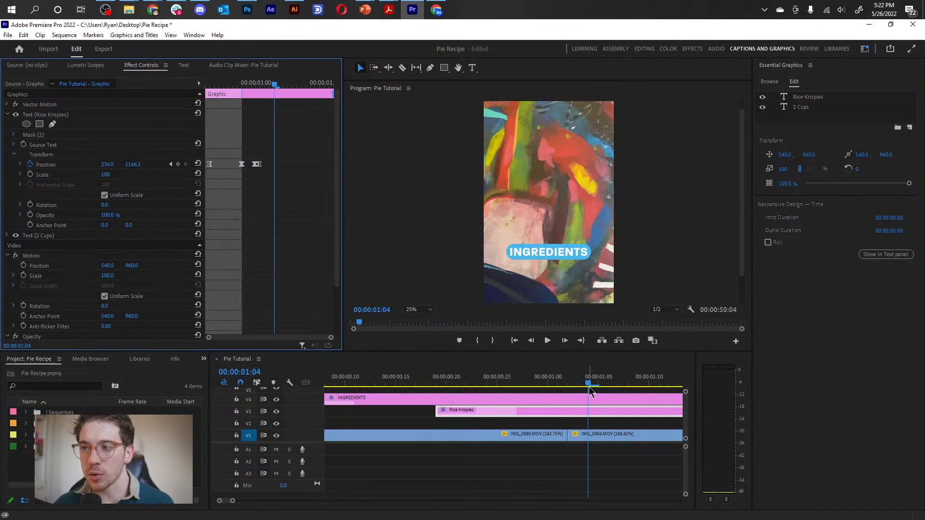
click(593, 424)
key(minus)
key(minus)
key(equal)
drag(565, 412, 496, 412)
key(equal)
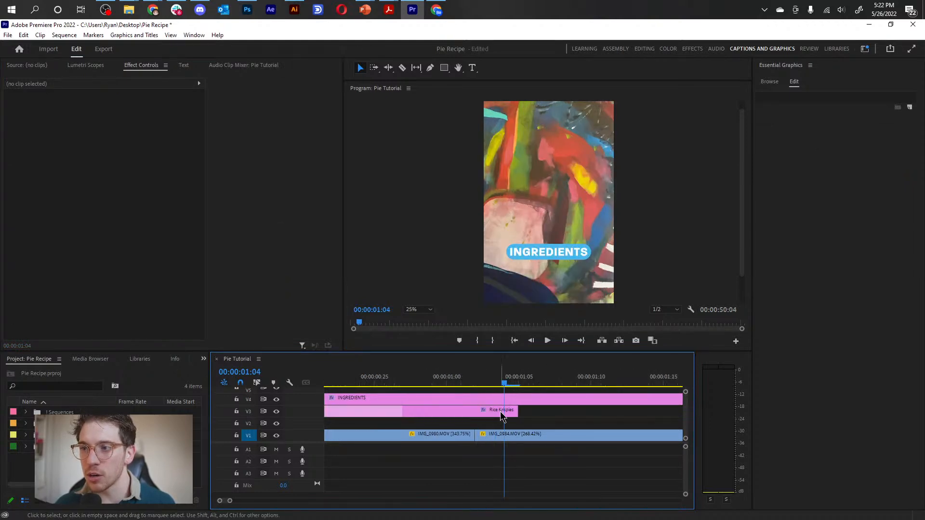
Extend the end of the Rice Krispies clip to about 00:00:01:09 and shift its last two Position keyframes later to match.
click(500, 411)
drag(329, 85, 316, 95)
drag(279, 164, 306, 174)
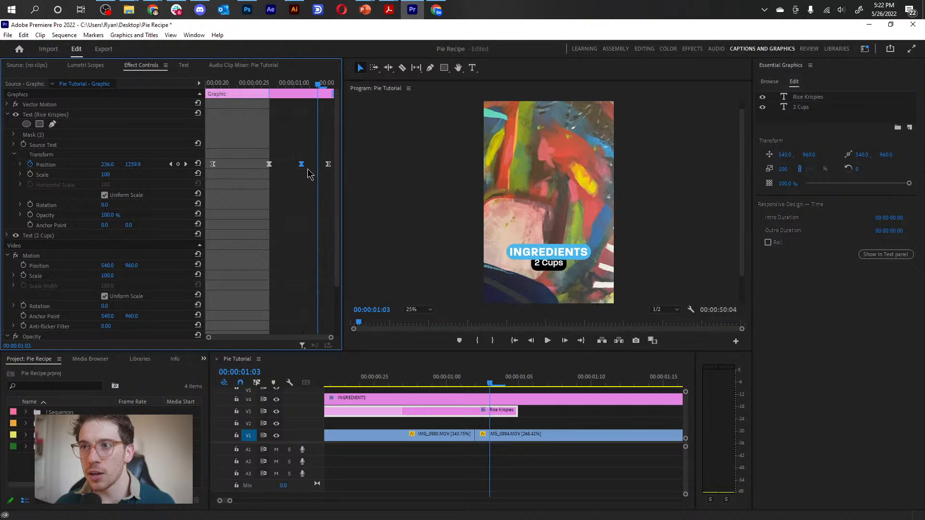
drag(517, 411, 567, 419)
drag(285, 151, 334, 167)
click(542, 382)
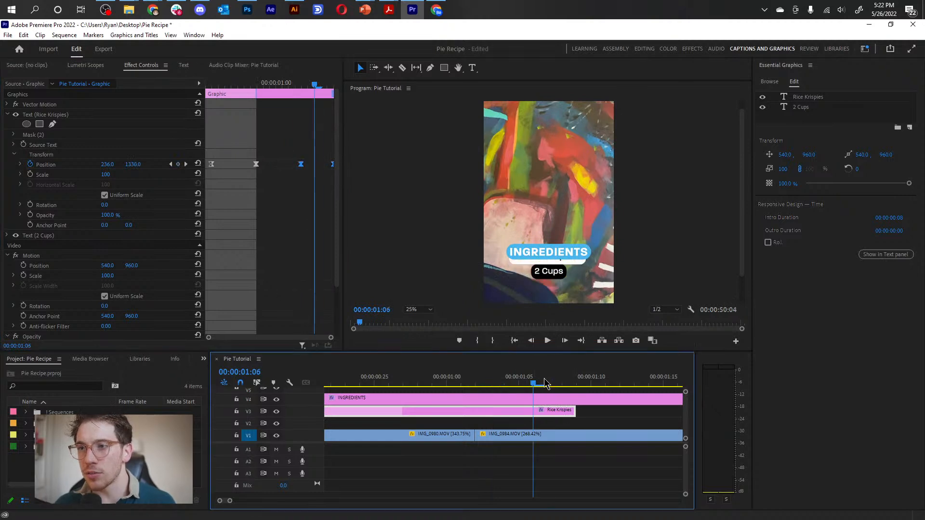
Set the Rice Krispies graphic's outro duration to 00:00:00:05, starting at the third Position keyframe.
click(513, 435)
click(510, 412)
drag(332, 93, 302, 104)
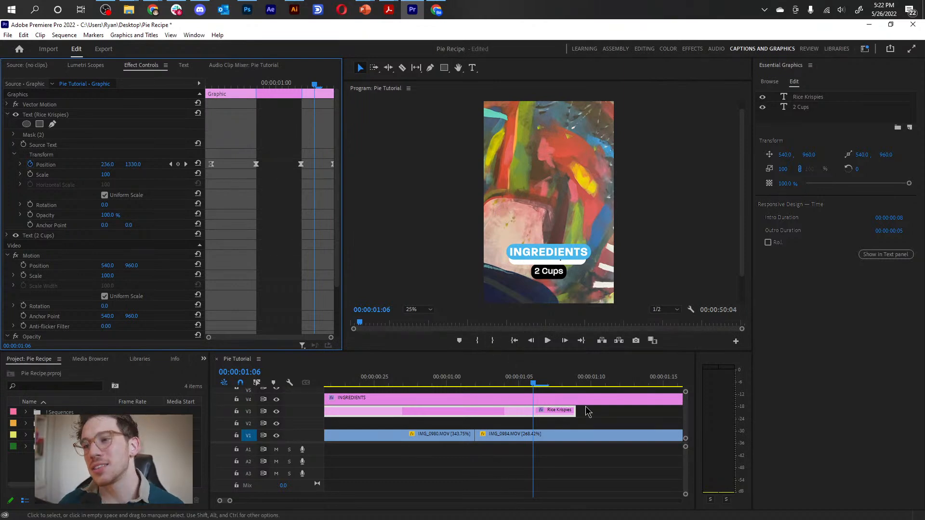
Trim the Rice Krispies clip to end at the cut before IMG_0984.MOV and move the playhead to 00:00:01:04.
click(606, 415)
key(minus)
key(minus)
key(minus)
drag(389, 384, 381, 414)
drag(344, 385, 385, 400)
Copy the Rice Krispies clip and paste it at 00:00:01:04 on track V3, with only V3 targeted.
click(354, 414)
key(ctrl+c)
key(ctrl+v)
key(ctrl+z)
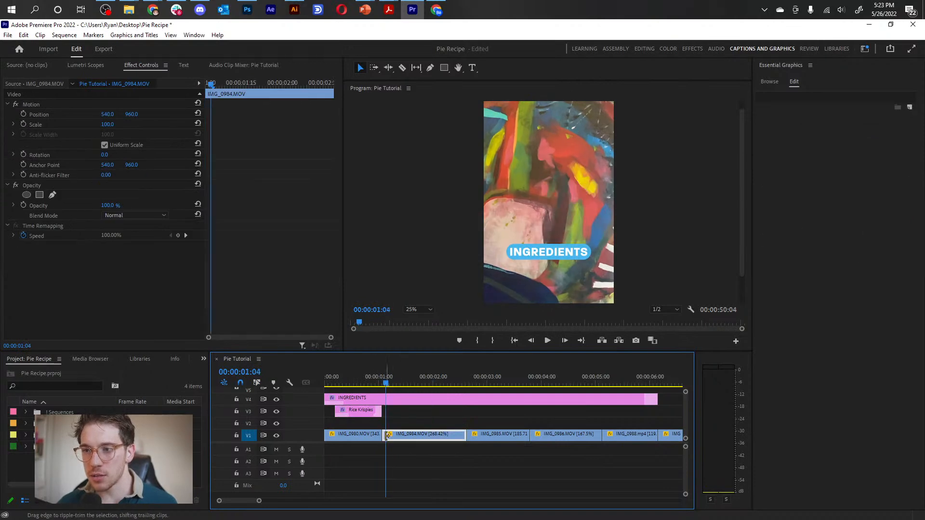
click(249, 413)
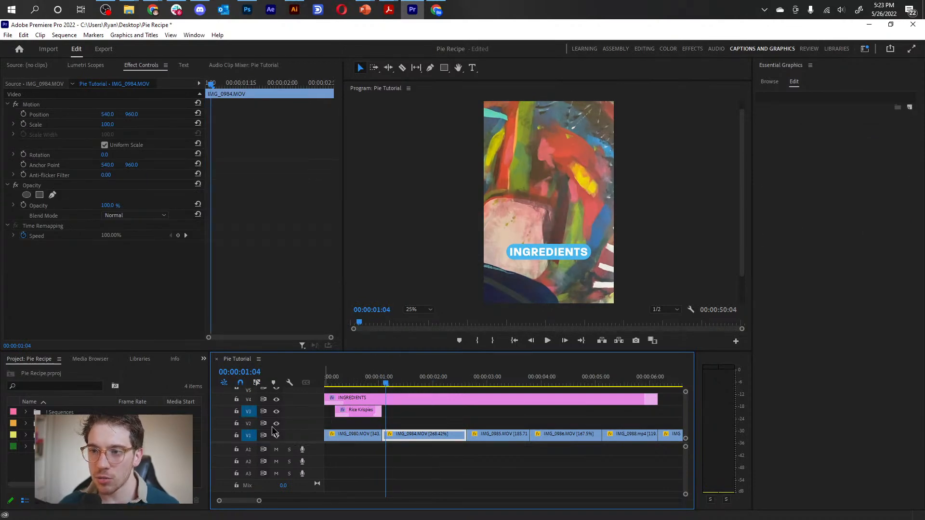
click(353, 413)
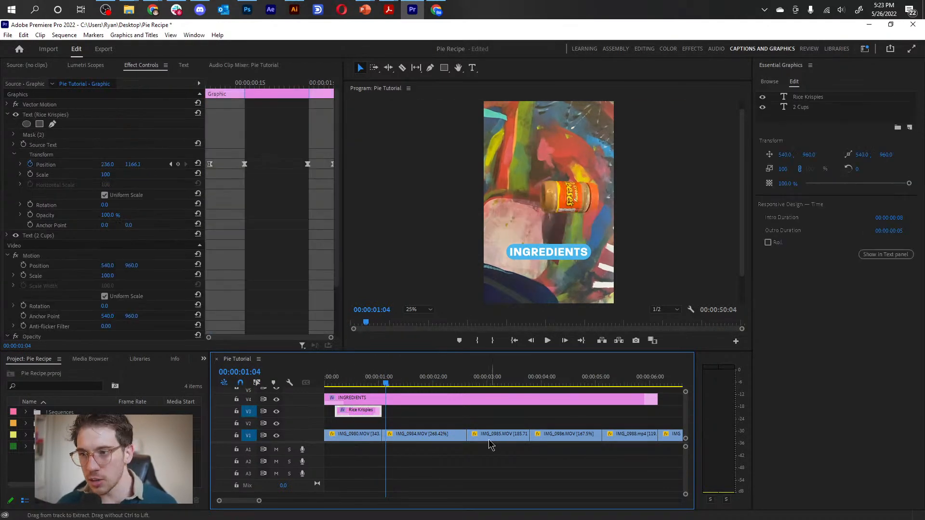
click(401, 434)
click(248, 437)
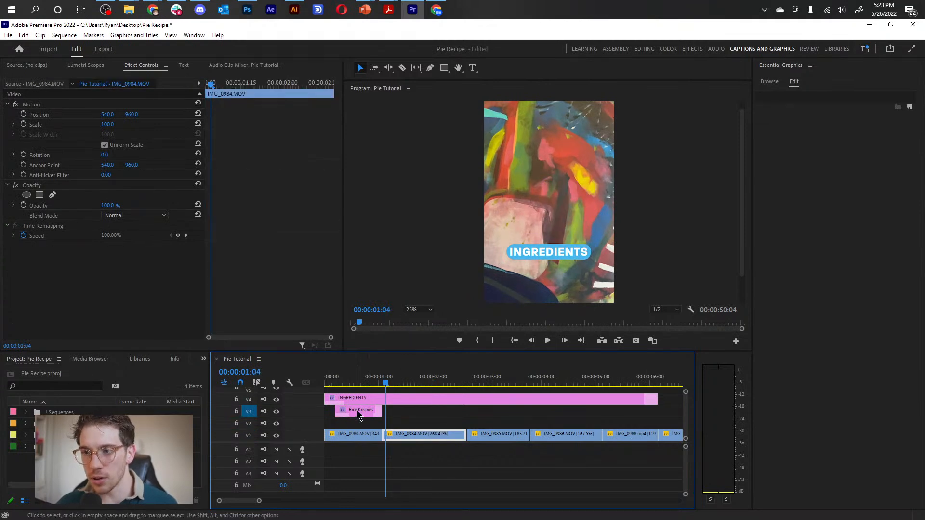
key(ctrl+v)
Replace the Rice Krispies text in the pasted clip with "Peanut Butter" at 00:00:01:23.
mouse_move(408, 387)
mouse_down()
mouse_move(402, 380)
mouse_move(419, 377)
mouse_up()
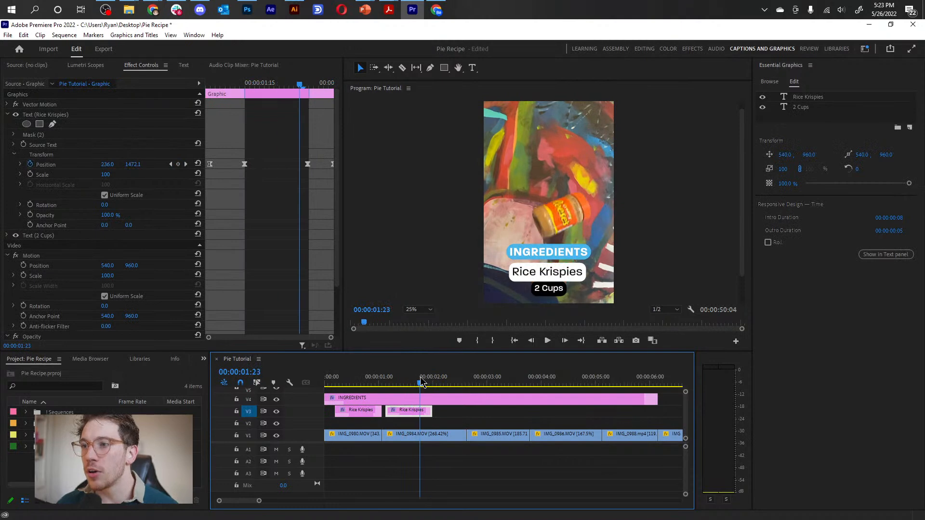
click(551, 271)
double_click(551, 272)
text(Peanut Butter)
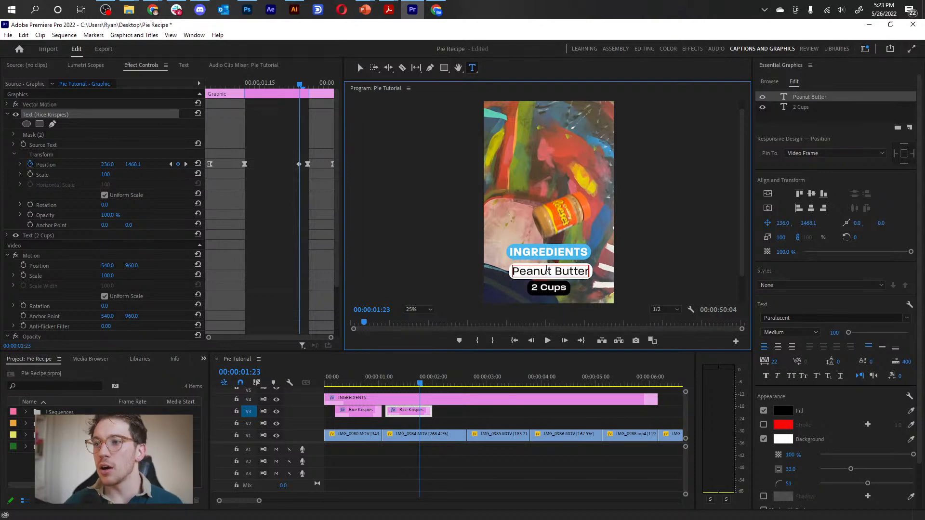
click(469, 424)
click(547, 271)
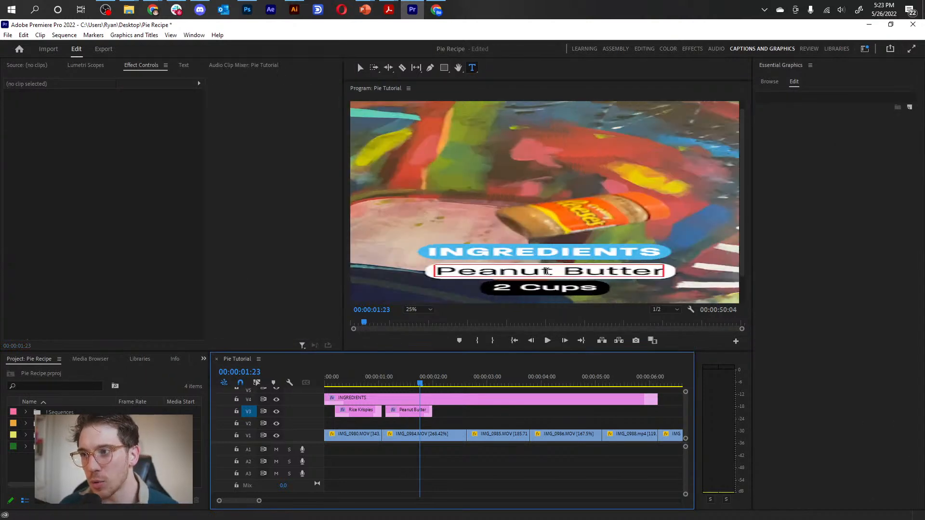
Undo the Peanut Butter text change in the second label clip.
drag(372, 384, 415, 385)
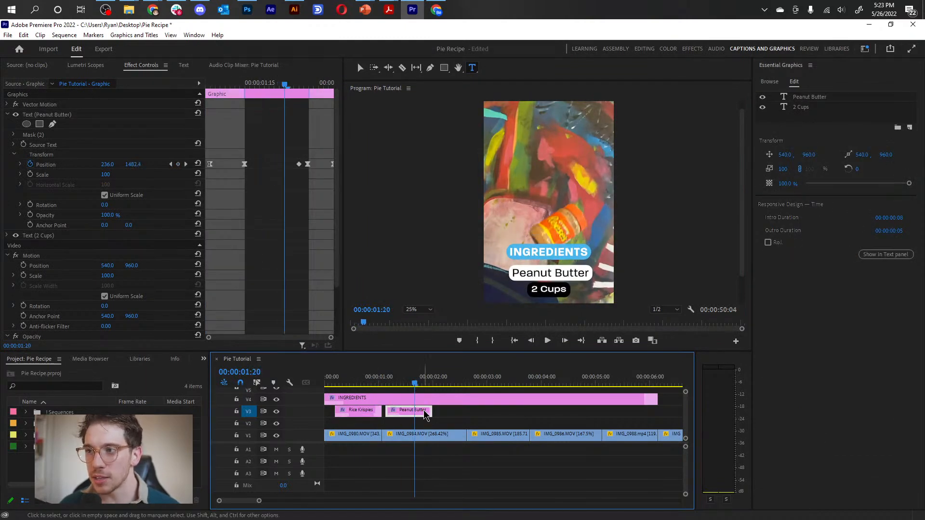
click(550, 288)
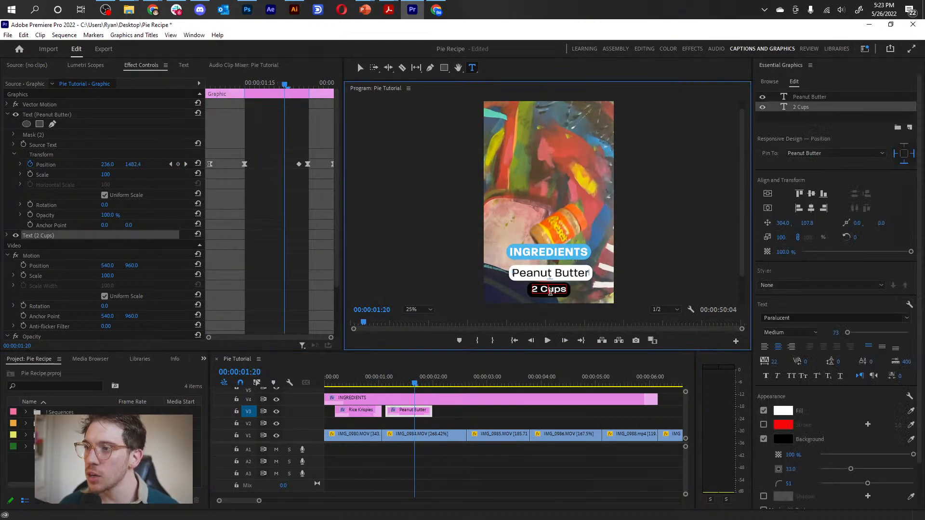
key(ctrl+z)
Unpin the 2 Cups text in the second label clip from the Rice Krispies text.
click(419, 420)
click(410, 412)
click(548, 290)
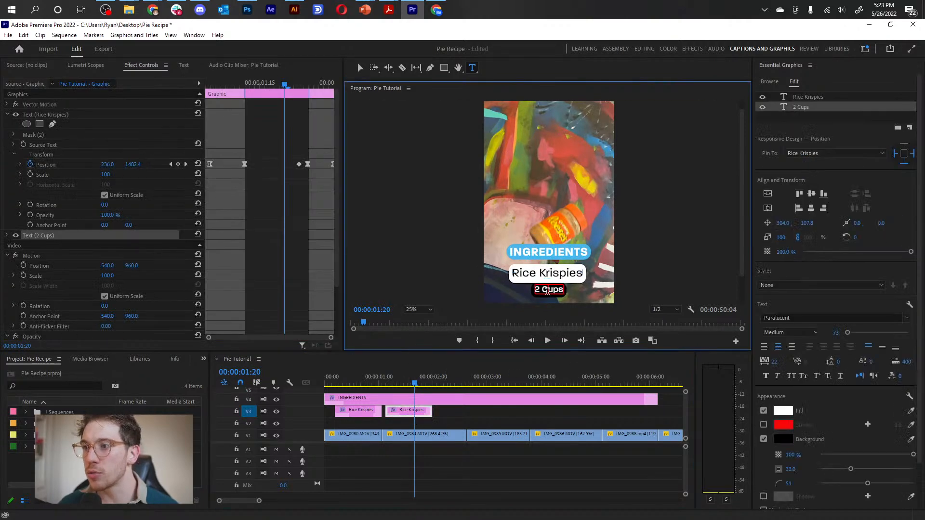
click(904, 164)
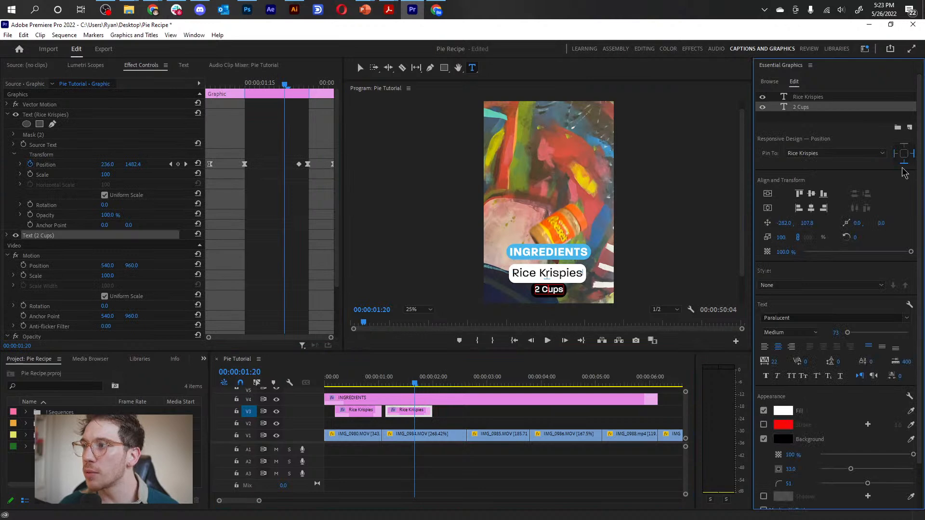
Change the Rice Krispies text in the second label clip to "Peanut Butter".
click(839, 99)
drag(584, 273, 534, 272)
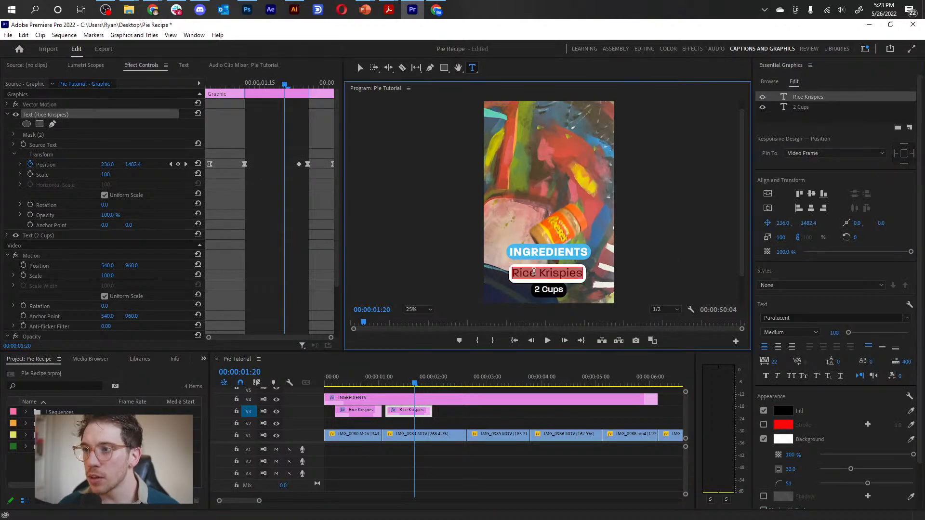
text(Peanut Bu)
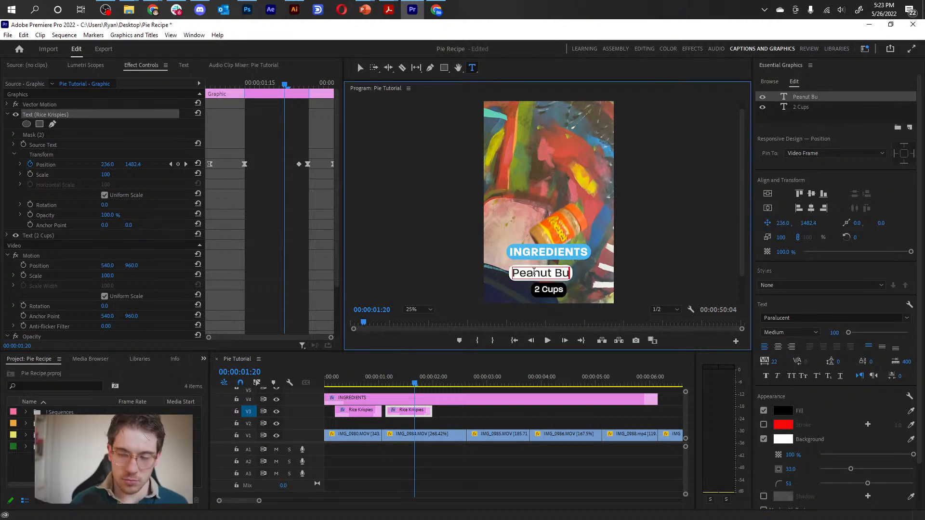
text(tter)
key(ctrl+a)
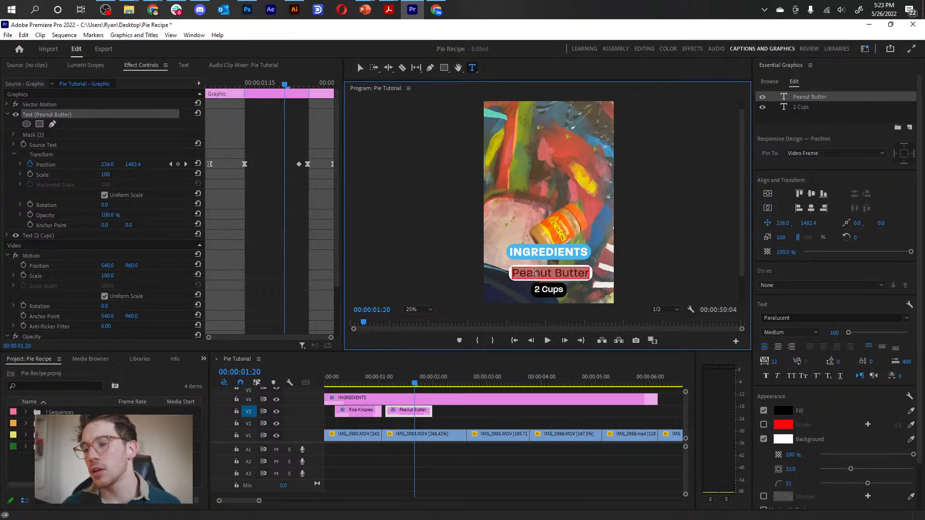
Change the 2 Cups text in the Peanut Butter clip to "1/3 Cup".
drag(415, 385, 422, 385)
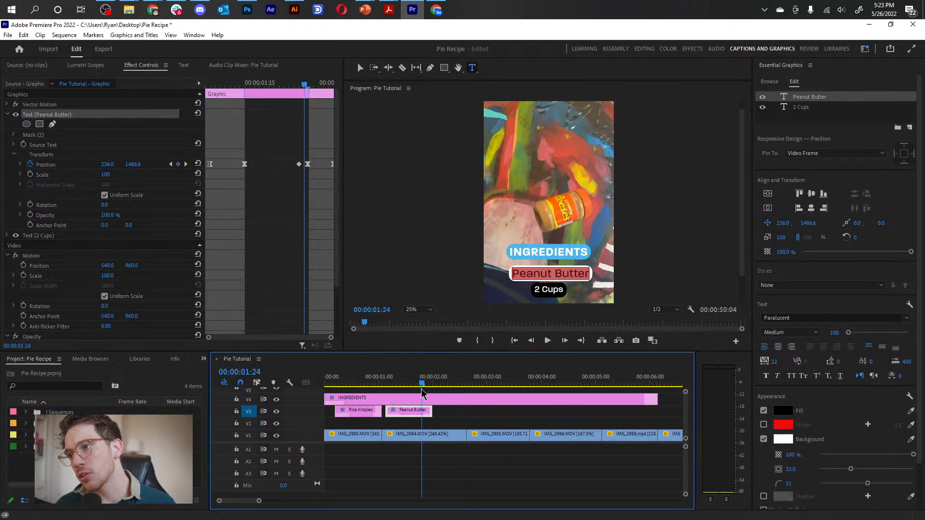
click(545, 291)
key(ctrl+a)
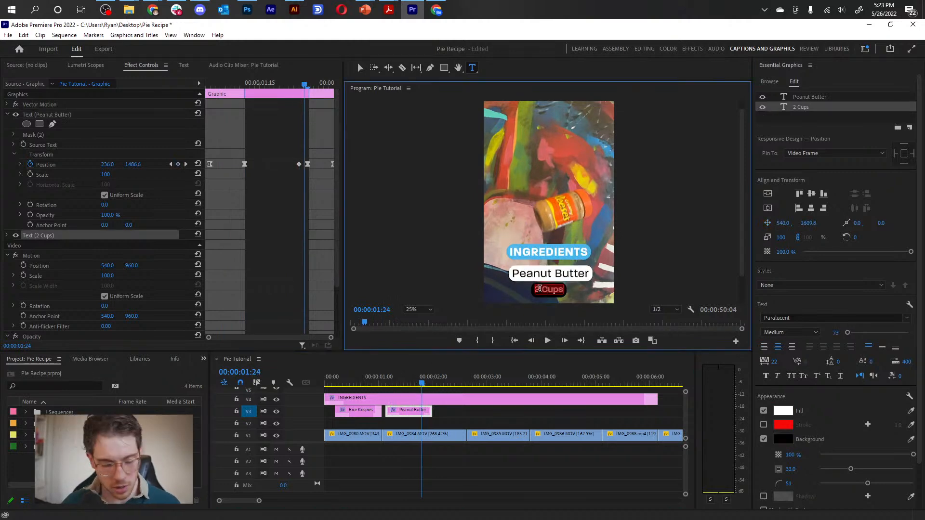
text(1/3 Cup)
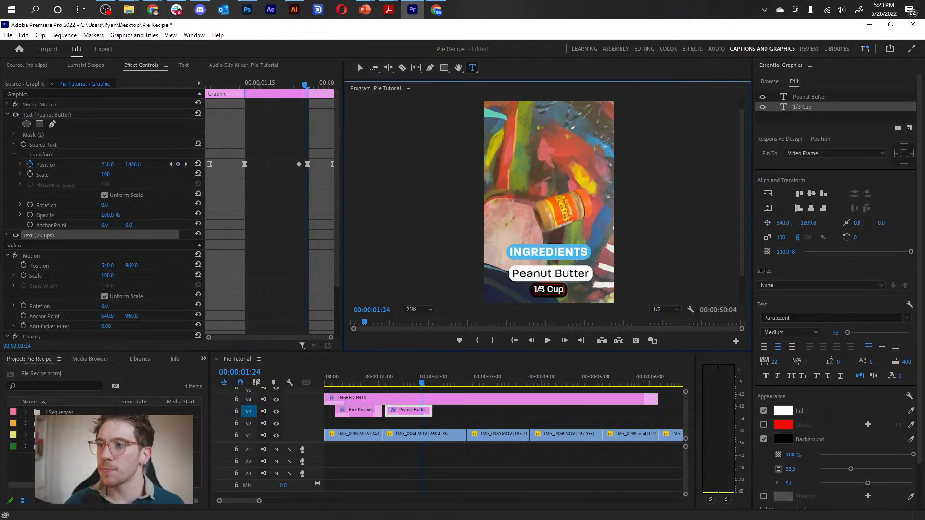
Pin the 1/3 Cup text layer to the Peanut Butter text layer.
drag(423, 383, 412, 402)
click(453, 422)
click(407, 413)
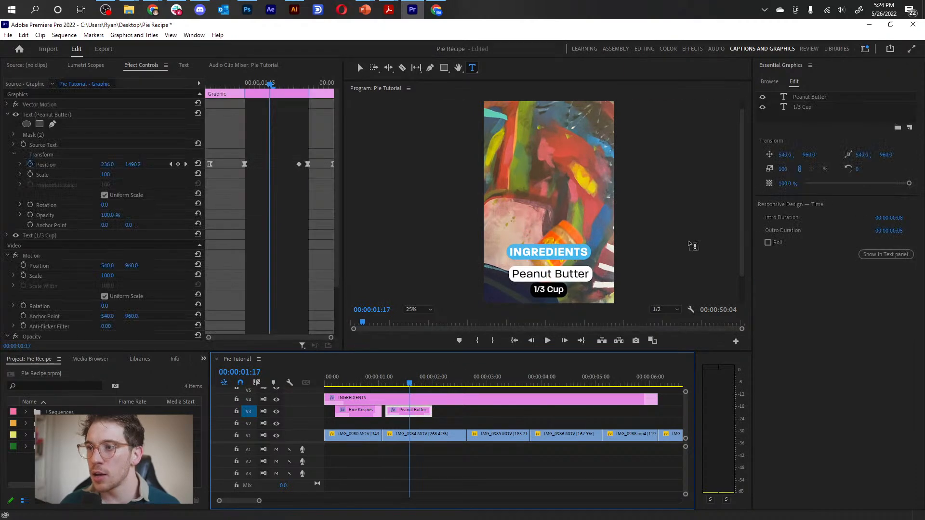
click(802, 107)
click(836, 153)
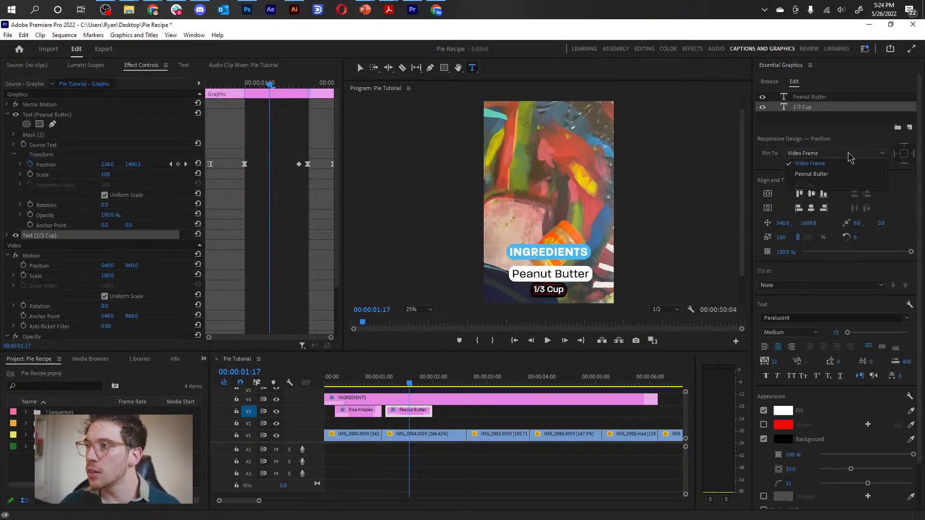
click(818, 177)
click(904, 163)
Fit the Peanut Butter clip to the full length of IMG_0984.MOV and scrub through its animation.
drag(403, 413, 466, 412)
click(347, 384)
drag(395, 390, 471, 399)
drag(409, 381, 430, 383)
Delete the stray third Position keyframe of the Peanut Butter text, just before the outro section.
click(259, 199)
click(305, 164)
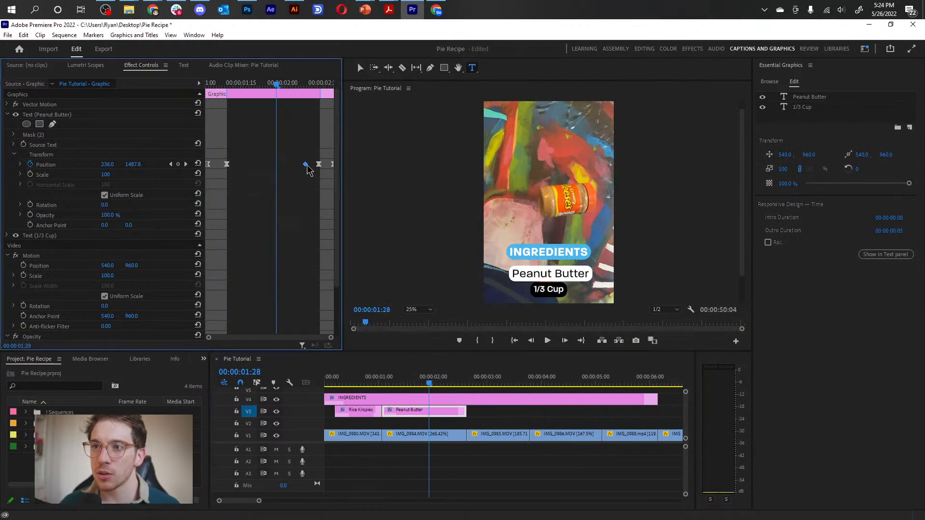
key(Delete)
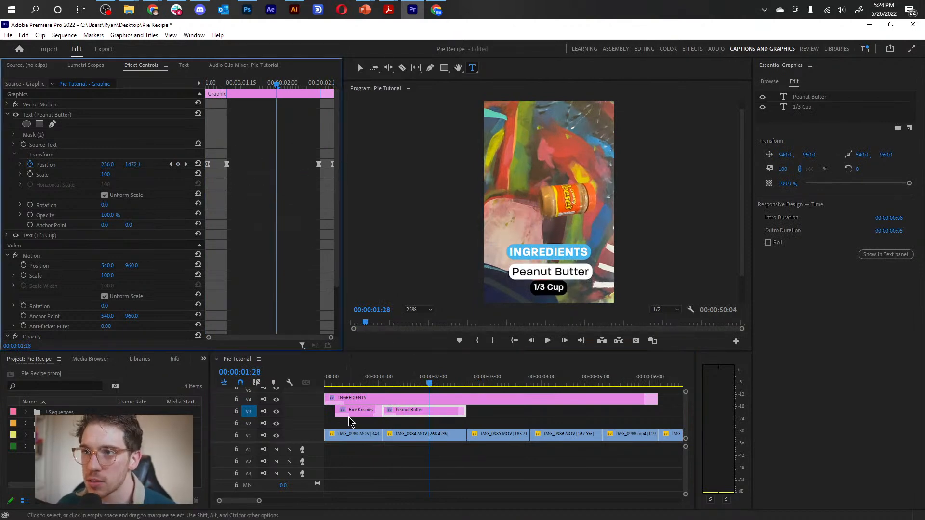
Duplicate the Peanut Butter clip on V3 above IMG_0985.MOV, fit it to that clip's length, and move the playhead to 00:00:03:01.
drag(379, 384, 475, 385)
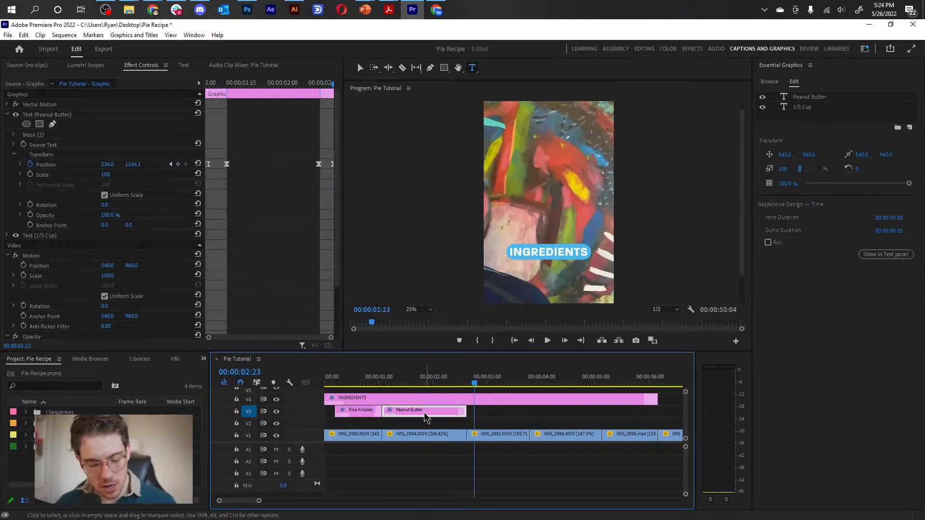
drag(425, 417, 529, 418)
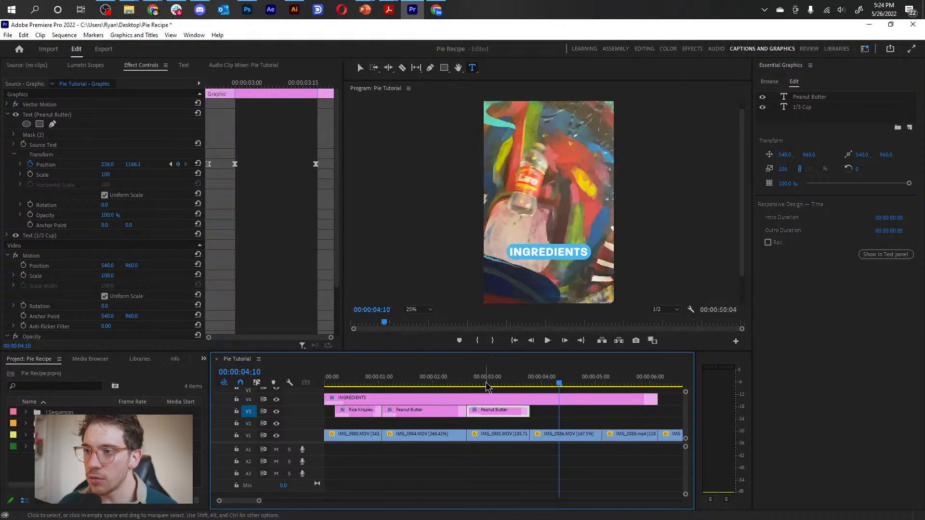
click(500, 385)
drag(501, 388, 489, 386)
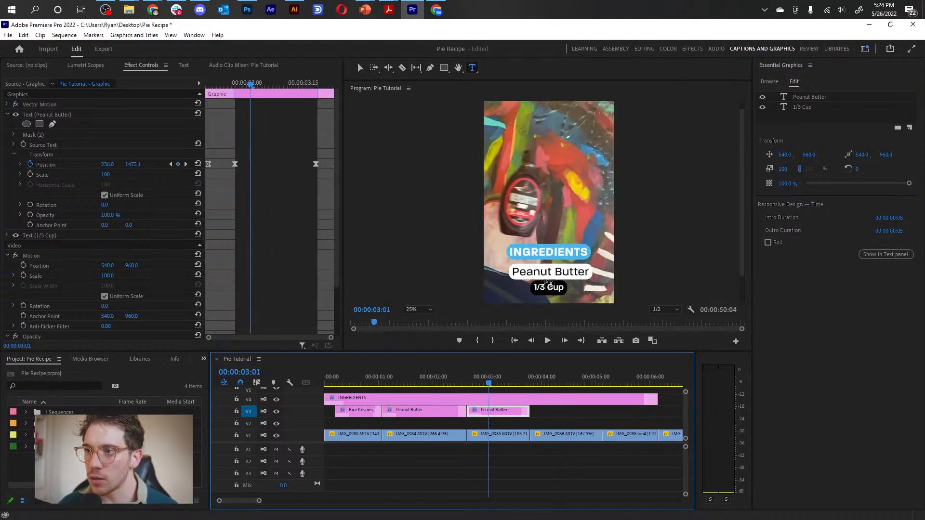
Remove the 1/3 Cup text layer from the duplicated Peanut Butter clip.
click(549, 285)
click(822, 110)
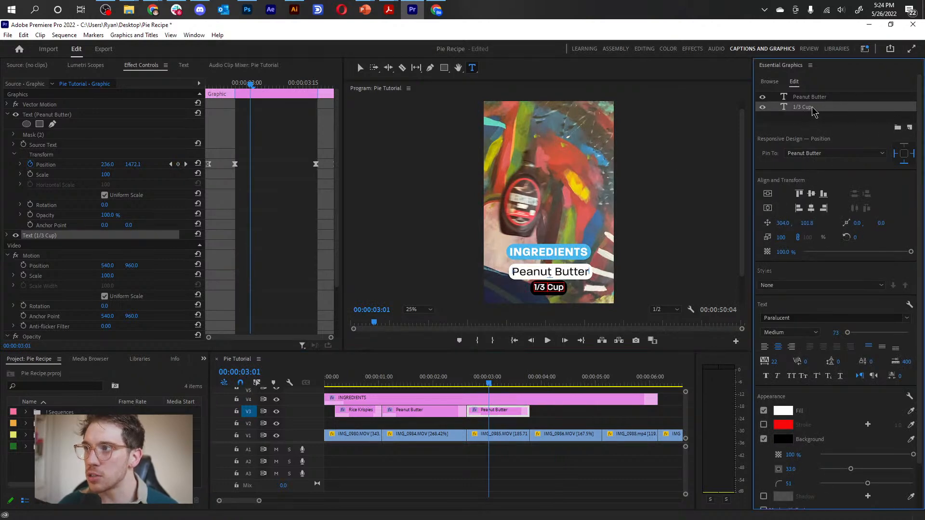
click(832, 111)
click(819, 108)
click(818, 108)
click(817, 108)
right_click(815, 110)
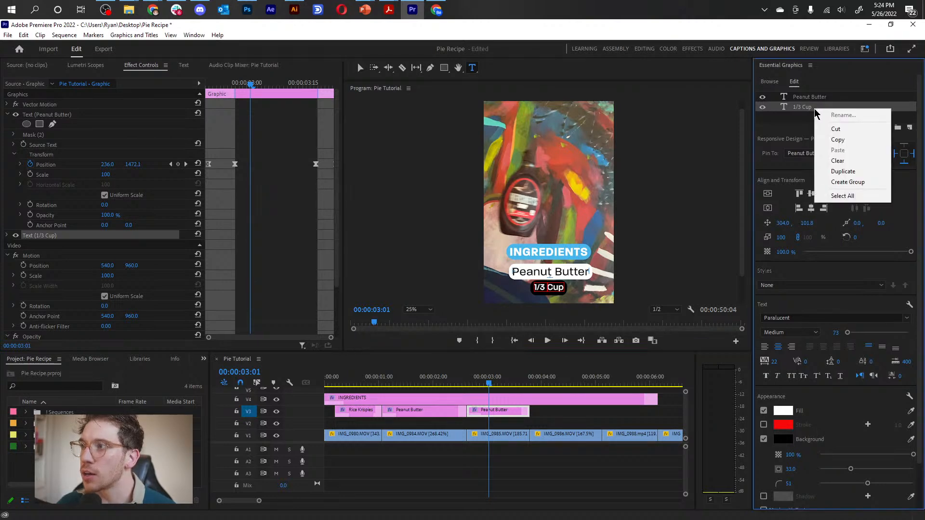
click(838, 161)
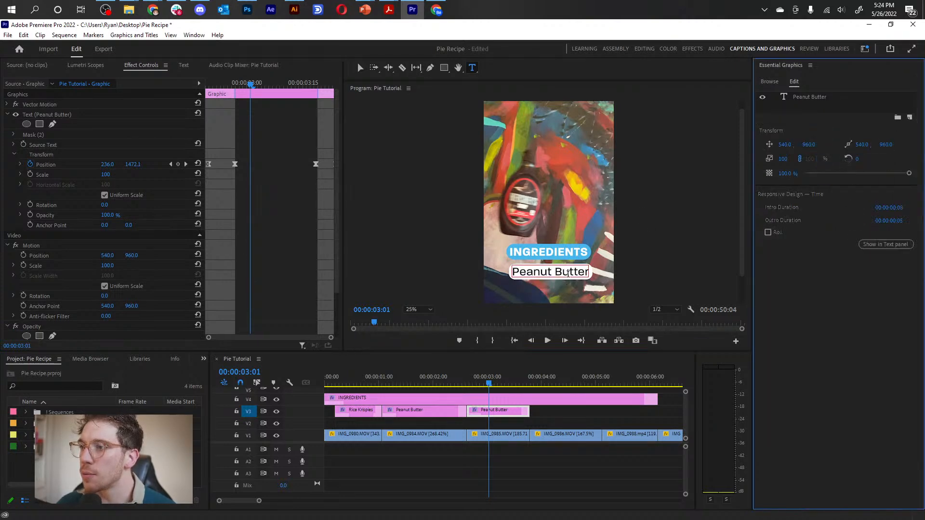
Change the text in the third label clip to "Chocolate Syrup" and scrub through the label animations.
double_click(538, 271)
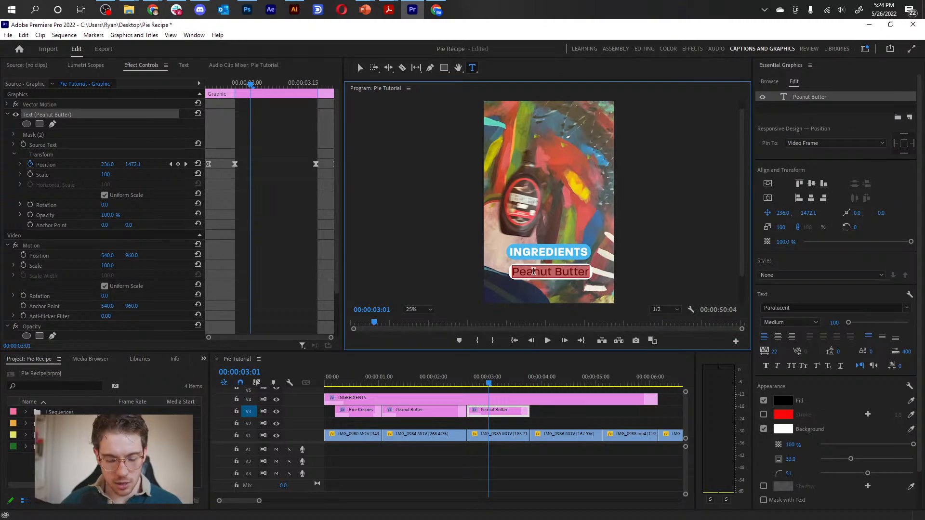
text(Chocolate)
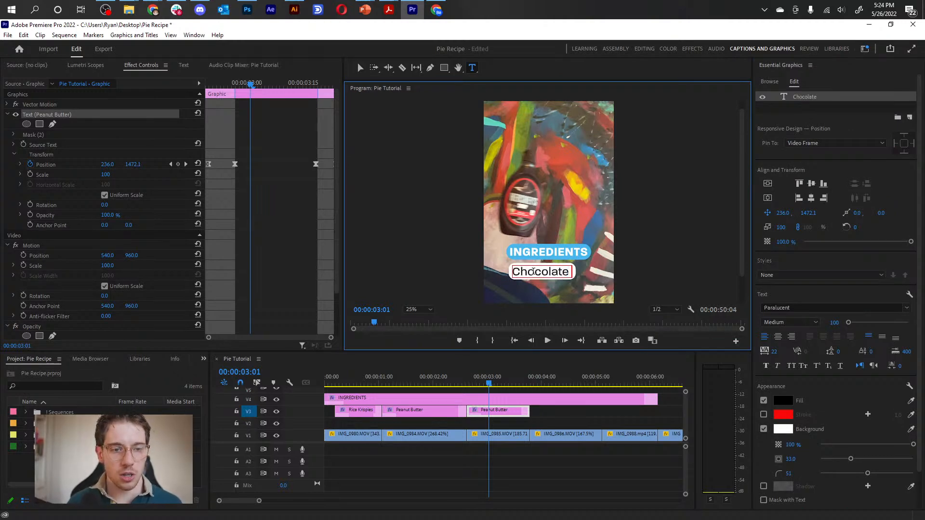
text( Syrup)
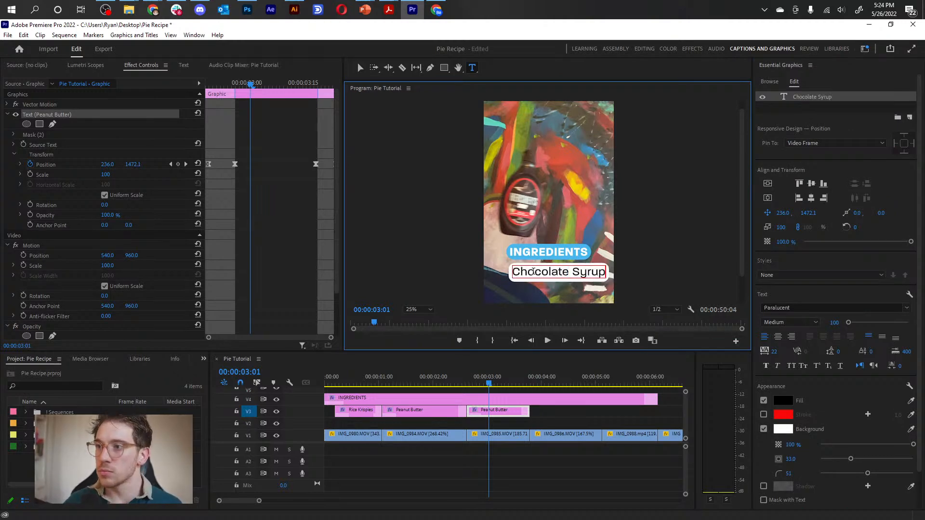
click(581, 413)
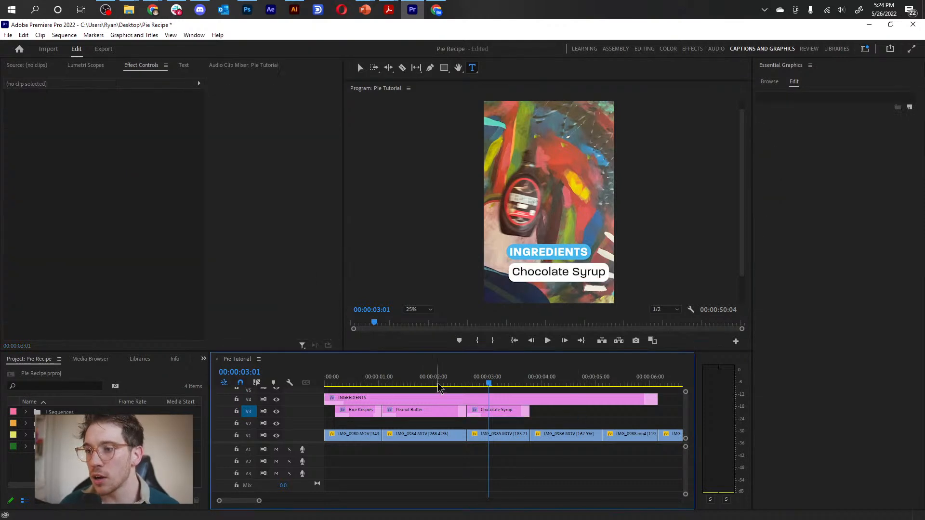
click(427, 384)
drag(428, 385, 502, 409)
scroll(517, 438, down, 4)
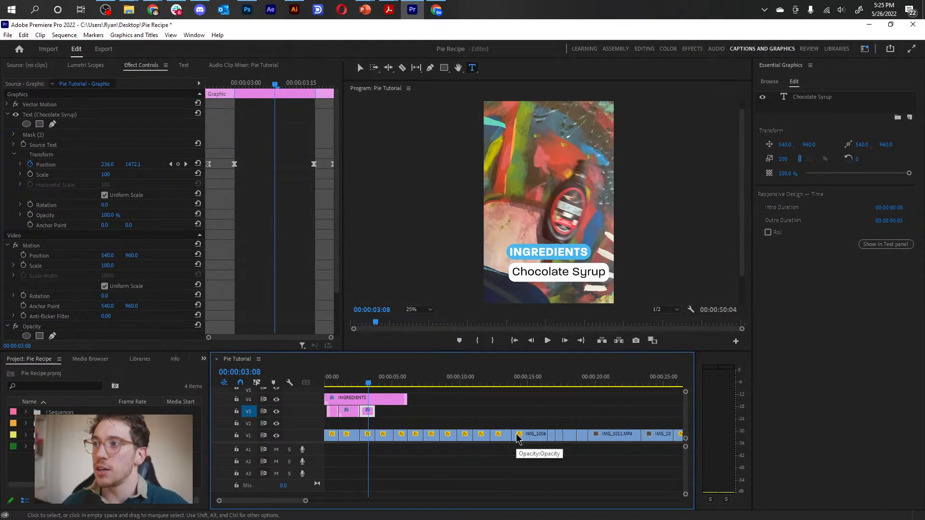
Look through the My Templates graphics library, return to the Chocolate Syrup layer, and scrub through its clip.
click(769, 83)
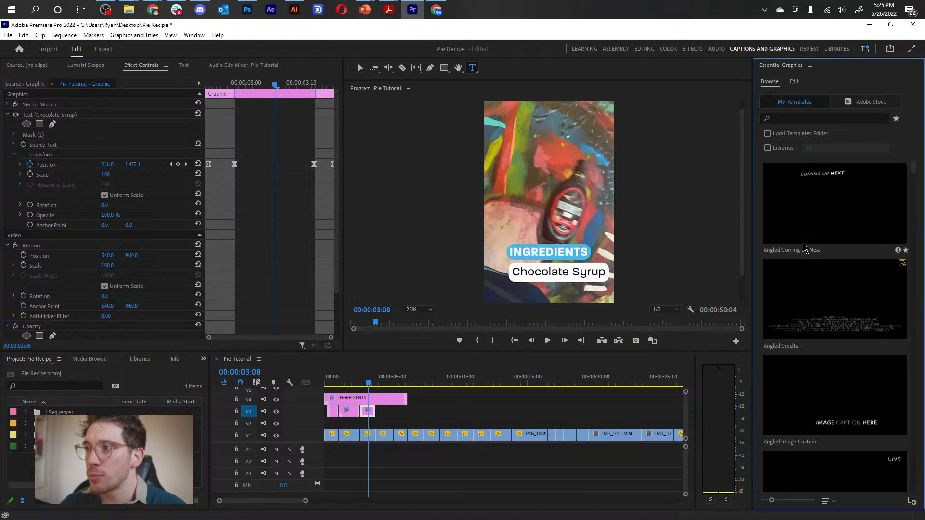
scroll(828, 241, up, 2)
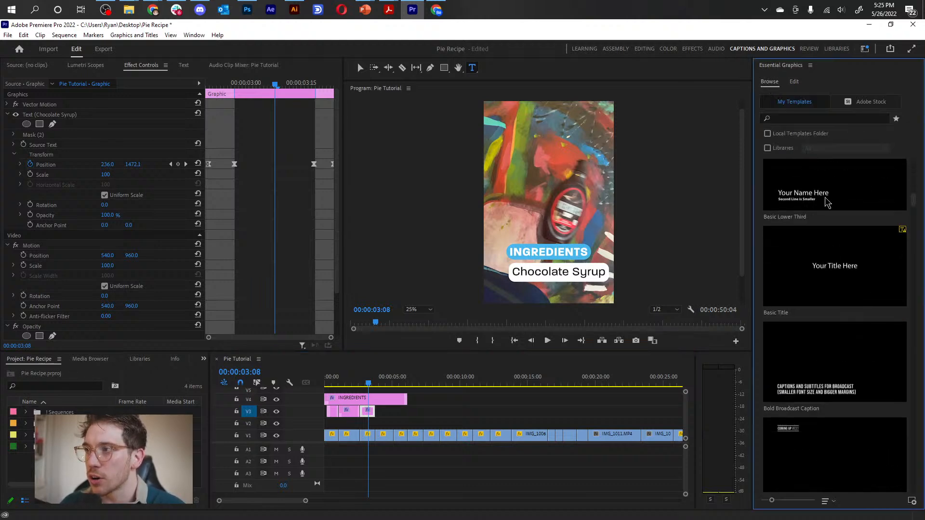
click(795, 82)
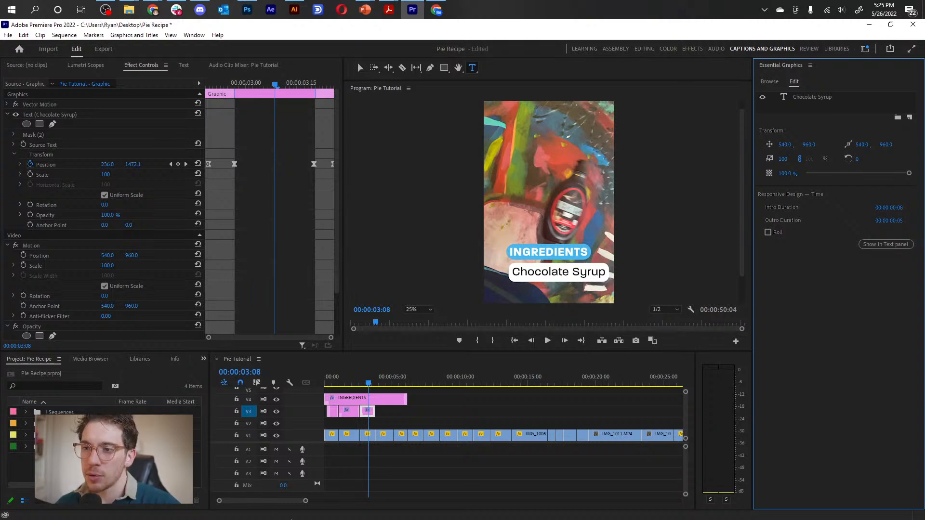
drag(351, 382, 373, 392)
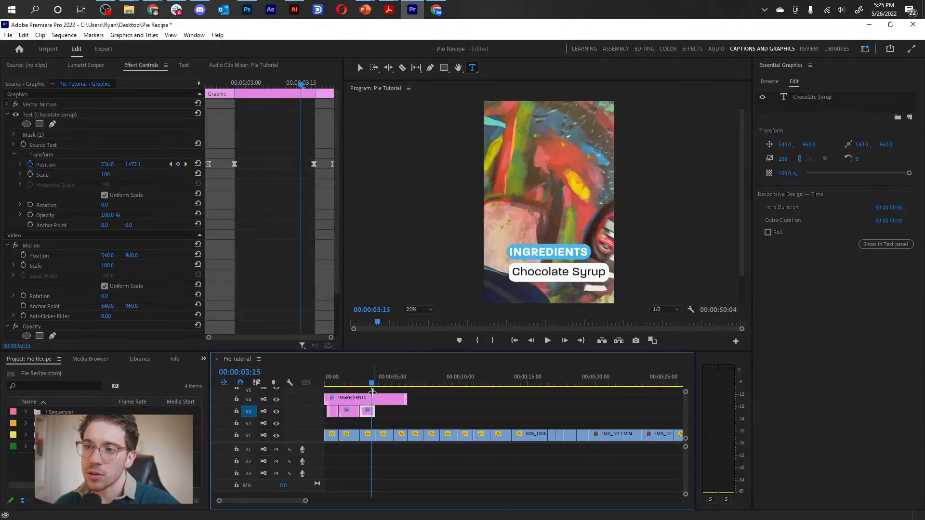